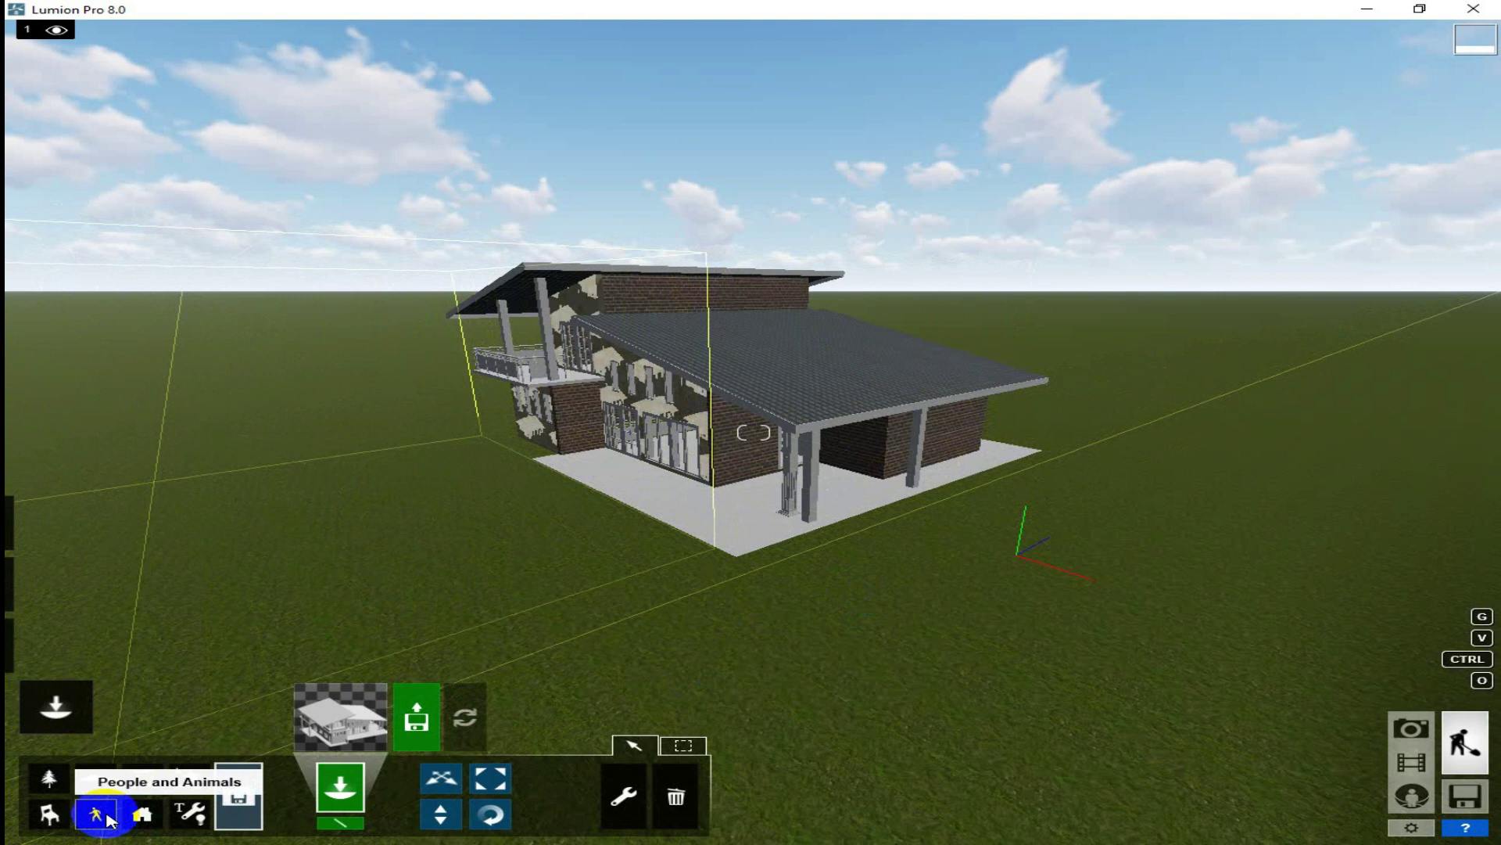
Step: Place the suited walking man, Man_African_0005, from the character library on the grass beside the house
{"action": "left_click", "coordinate": [100, 818]}
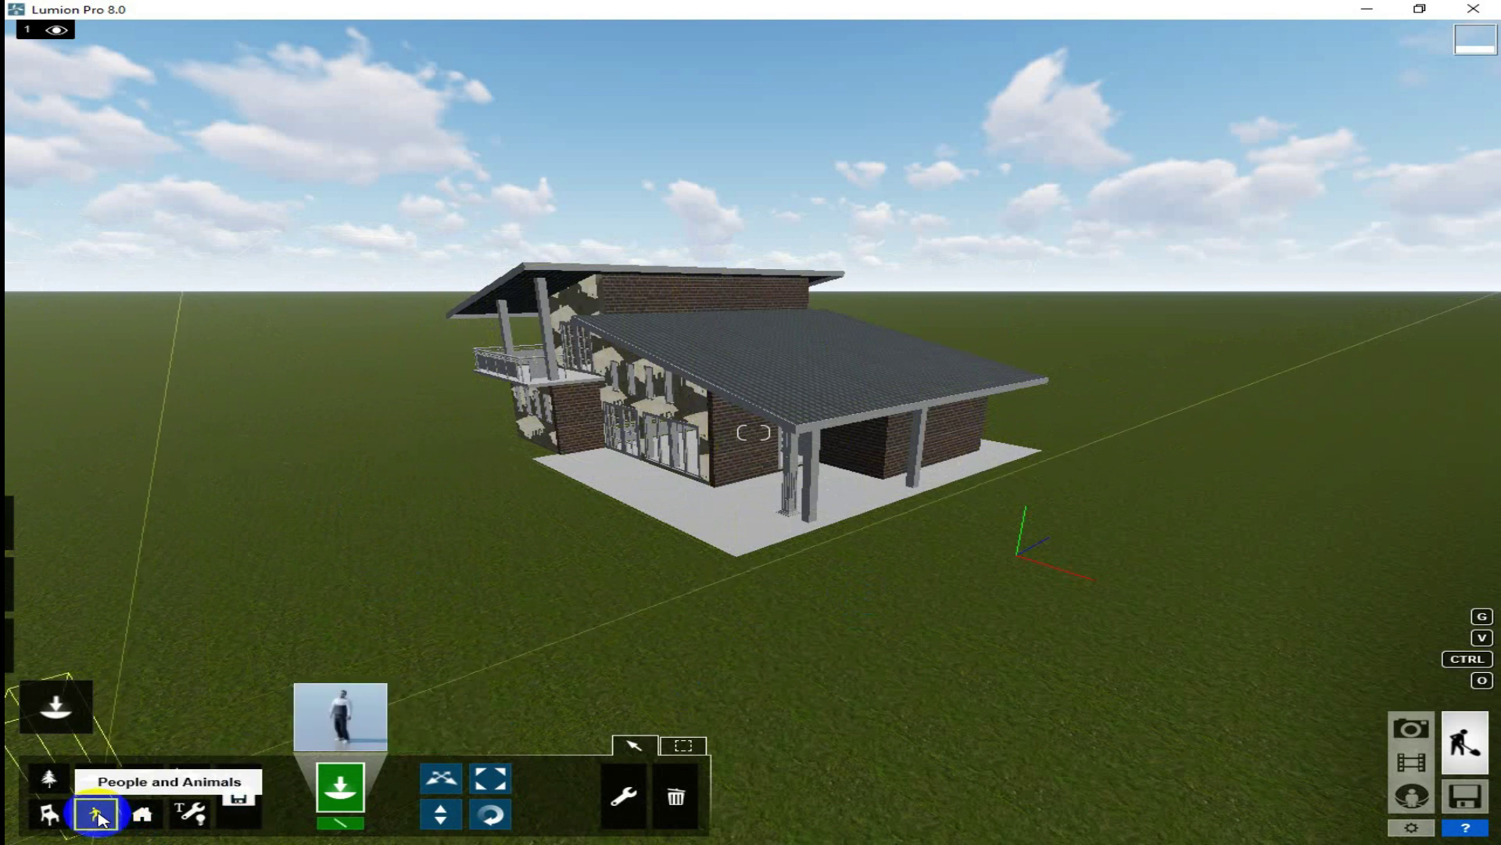
{"action": "left_click", "coordinate": [362, 712]}
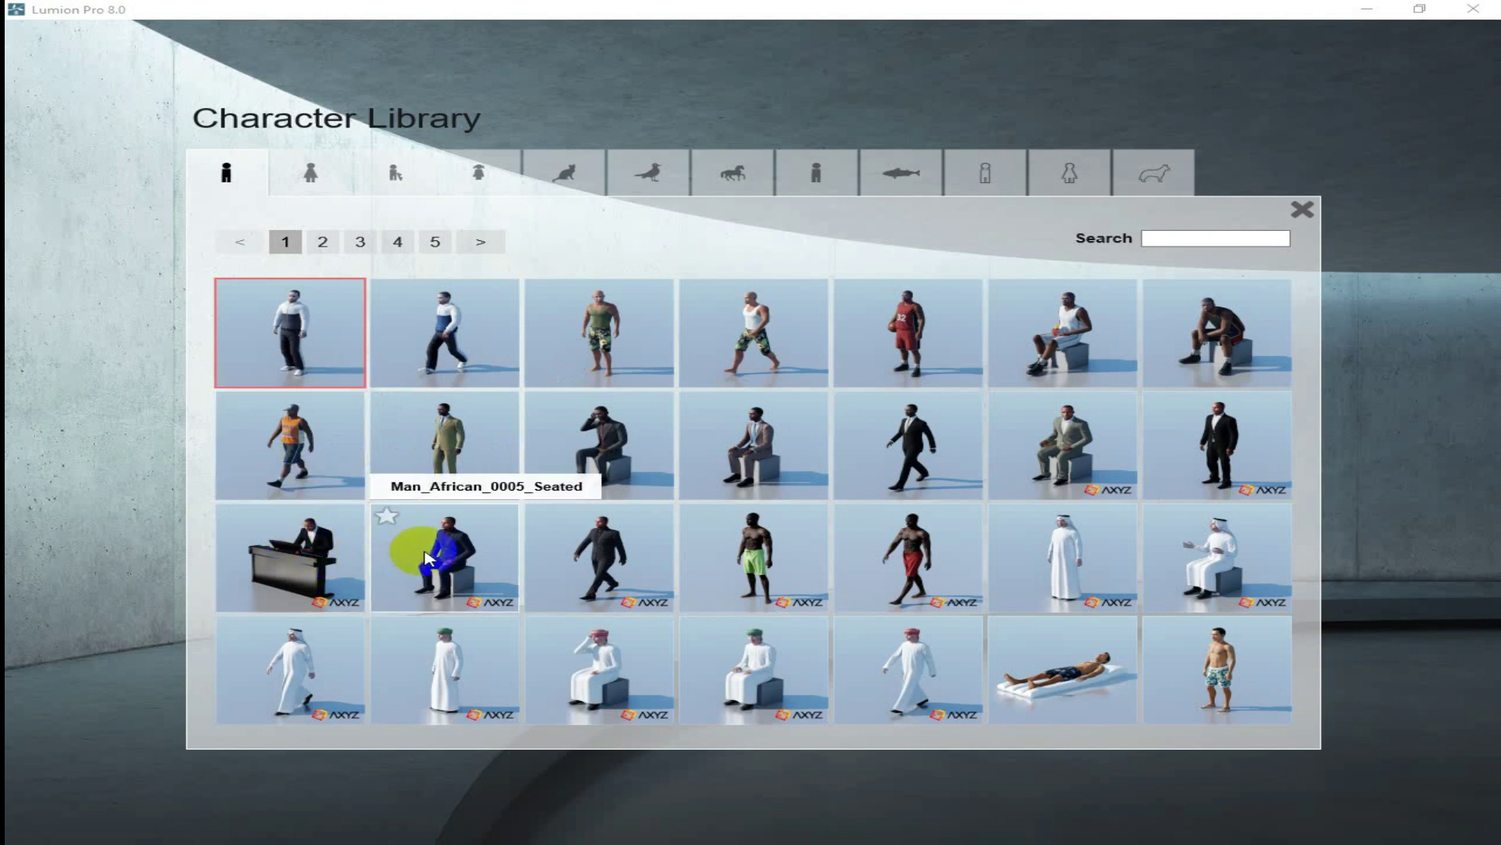
{"action": "left_click", "coordinate": [635, 572]}
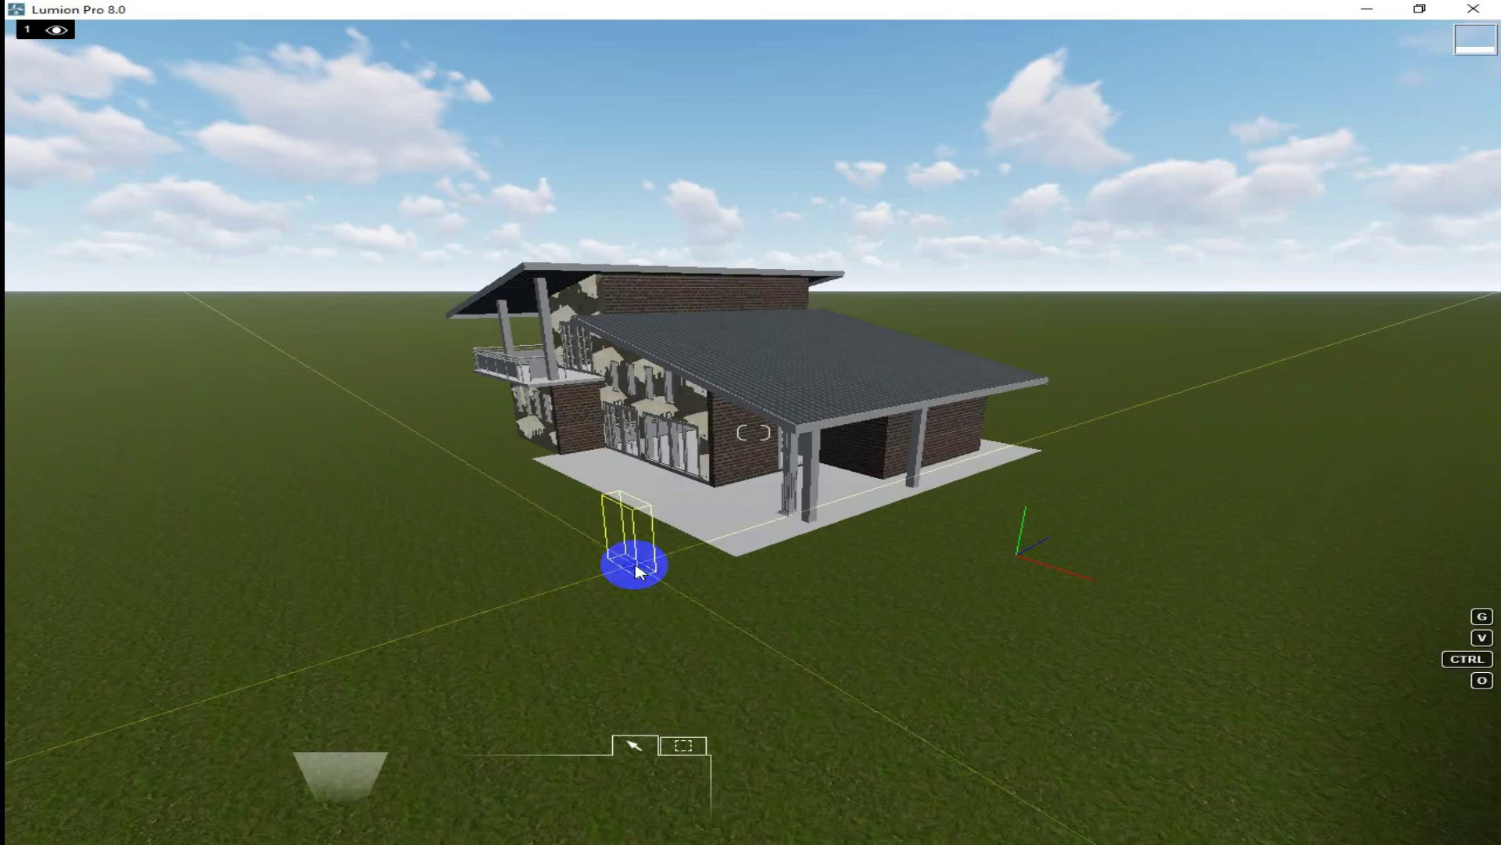
{"action": "left_click", "coordinate": [479, 553]}
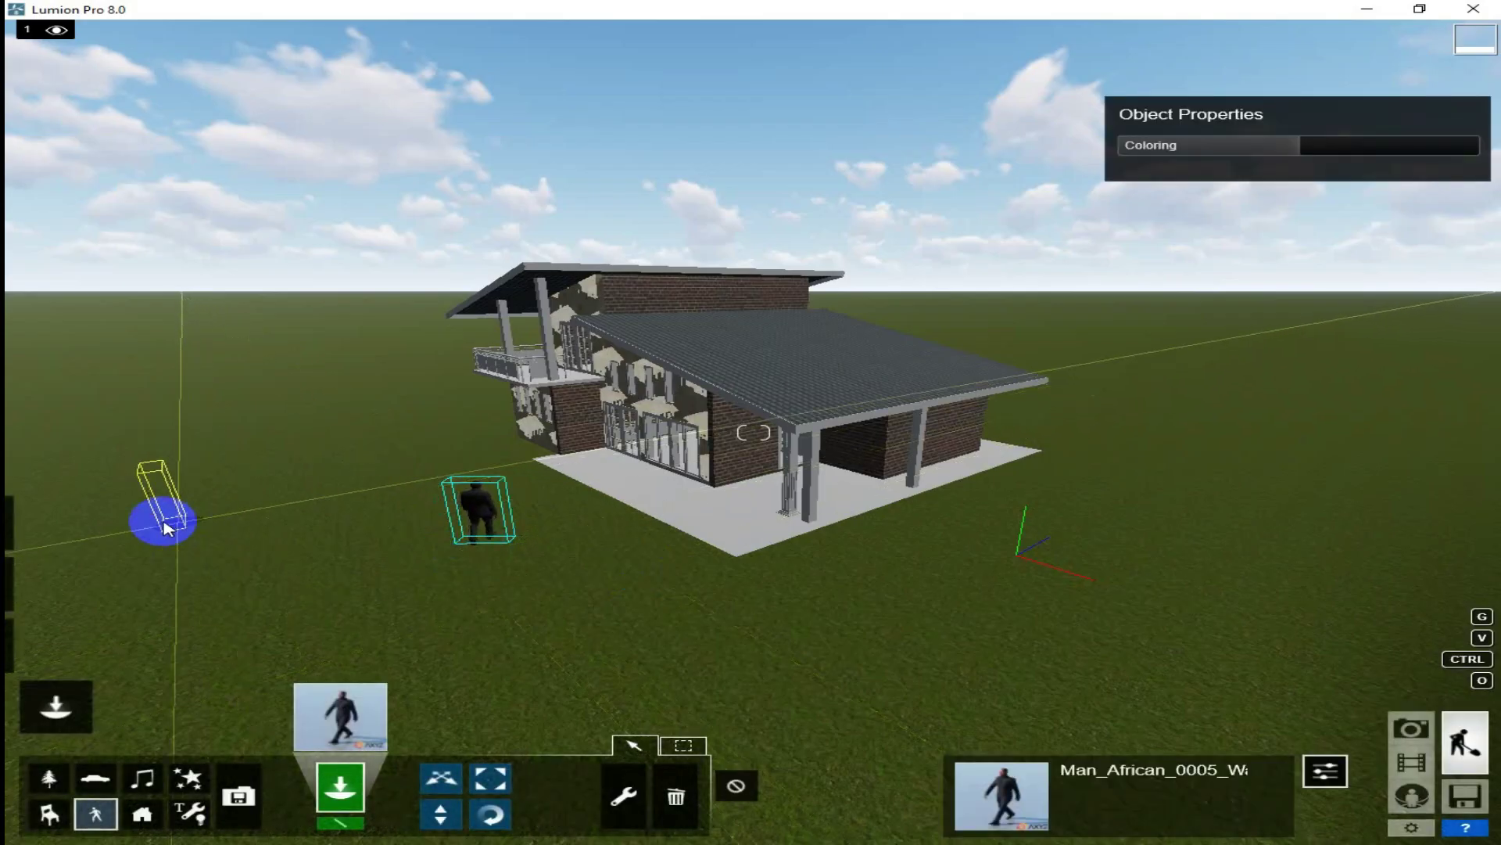
{"action": "mouse_move", "coordinate": [63, 708]}
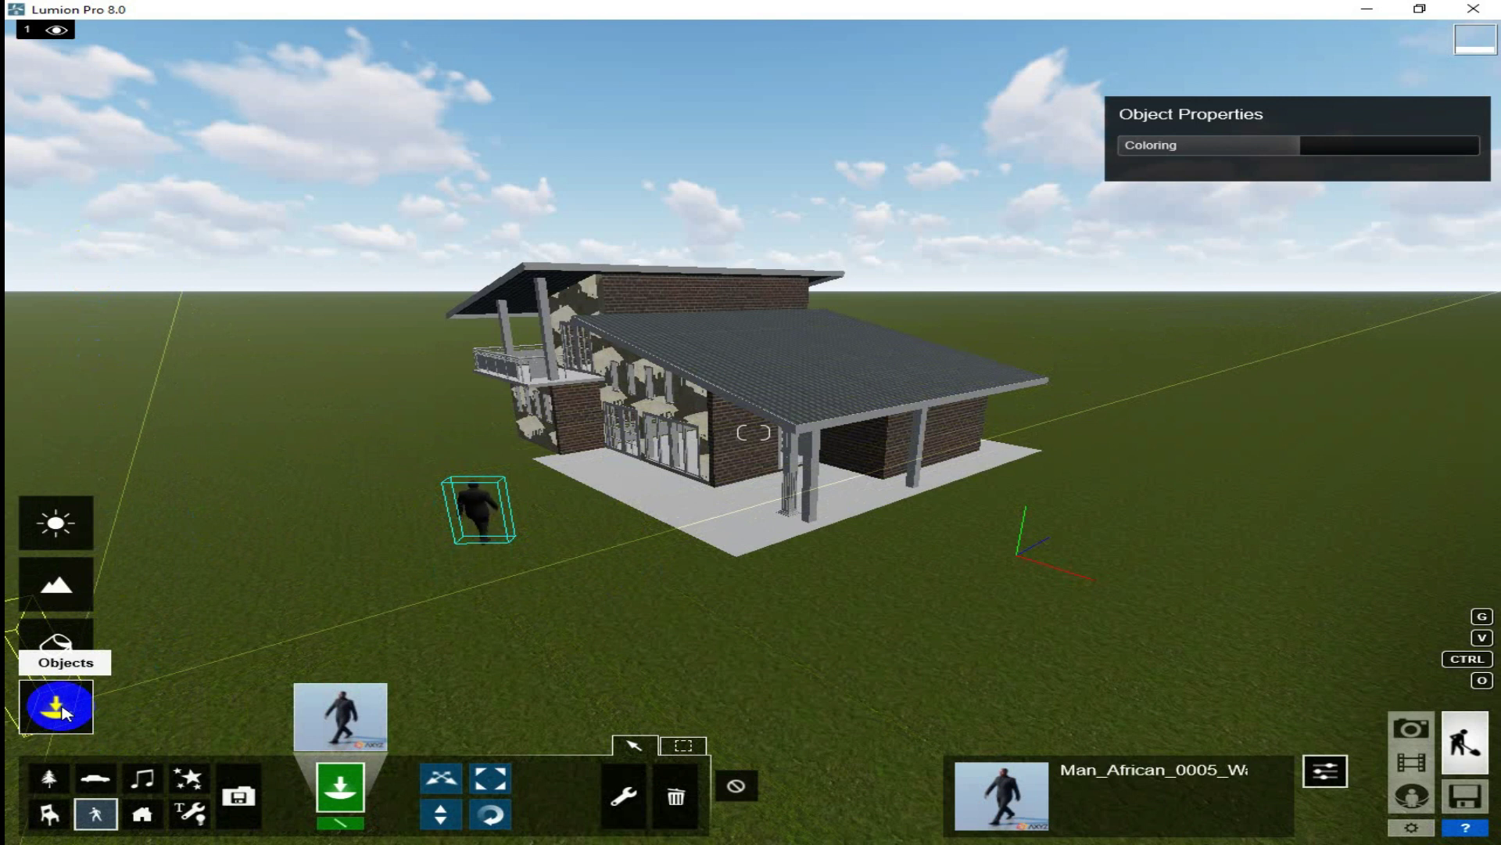
{"action": "left_click", "coordinate": [62, 707]}
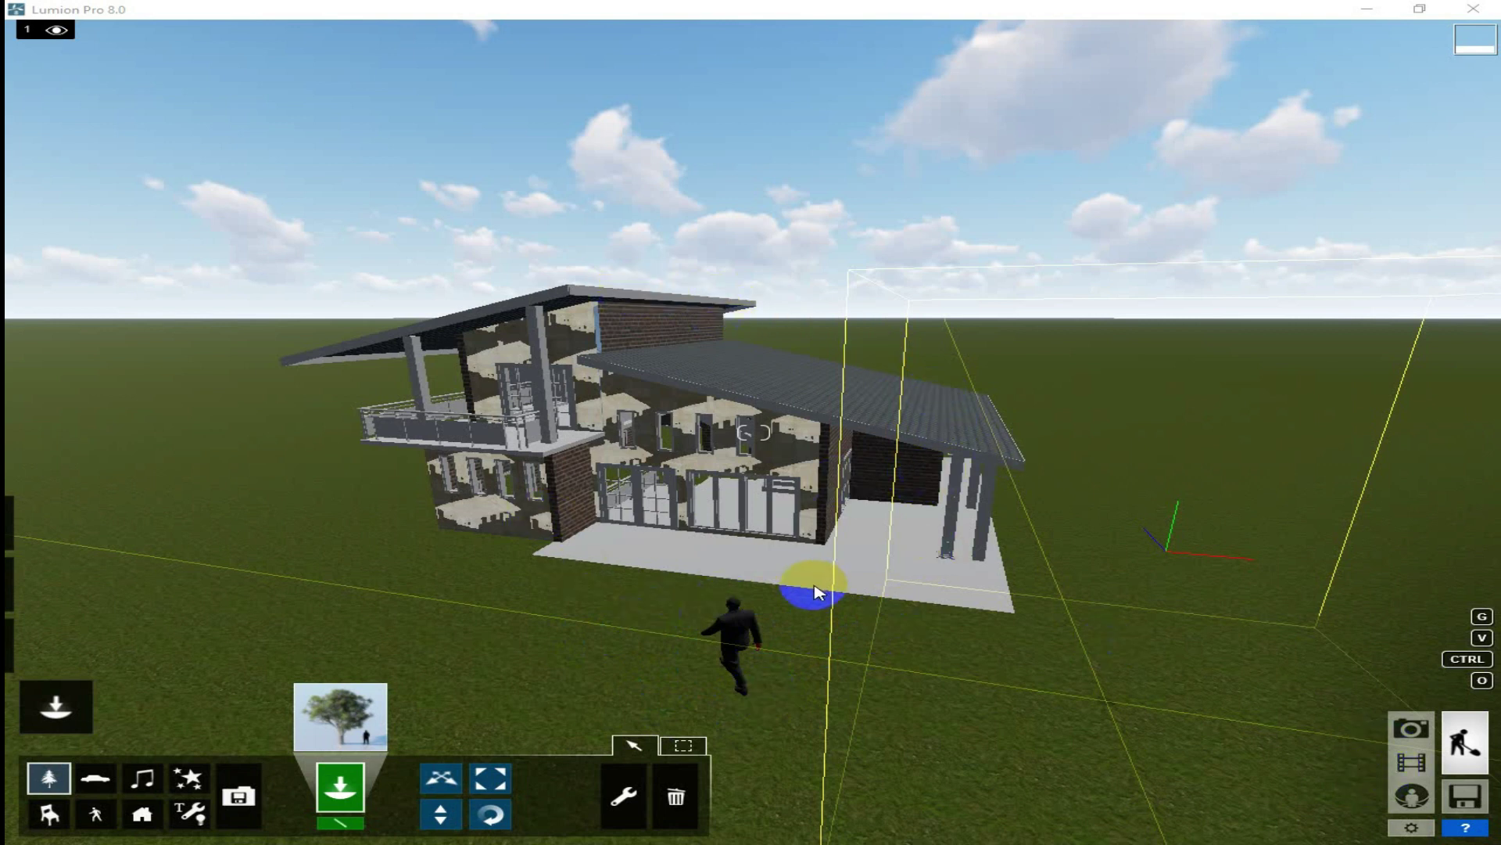
Step: Edit the Mass Move effect of the Flythrough clip, laying a path from under the walking man to the paved porch
{"action": "left_click", "coordinate": [1412, 767]}
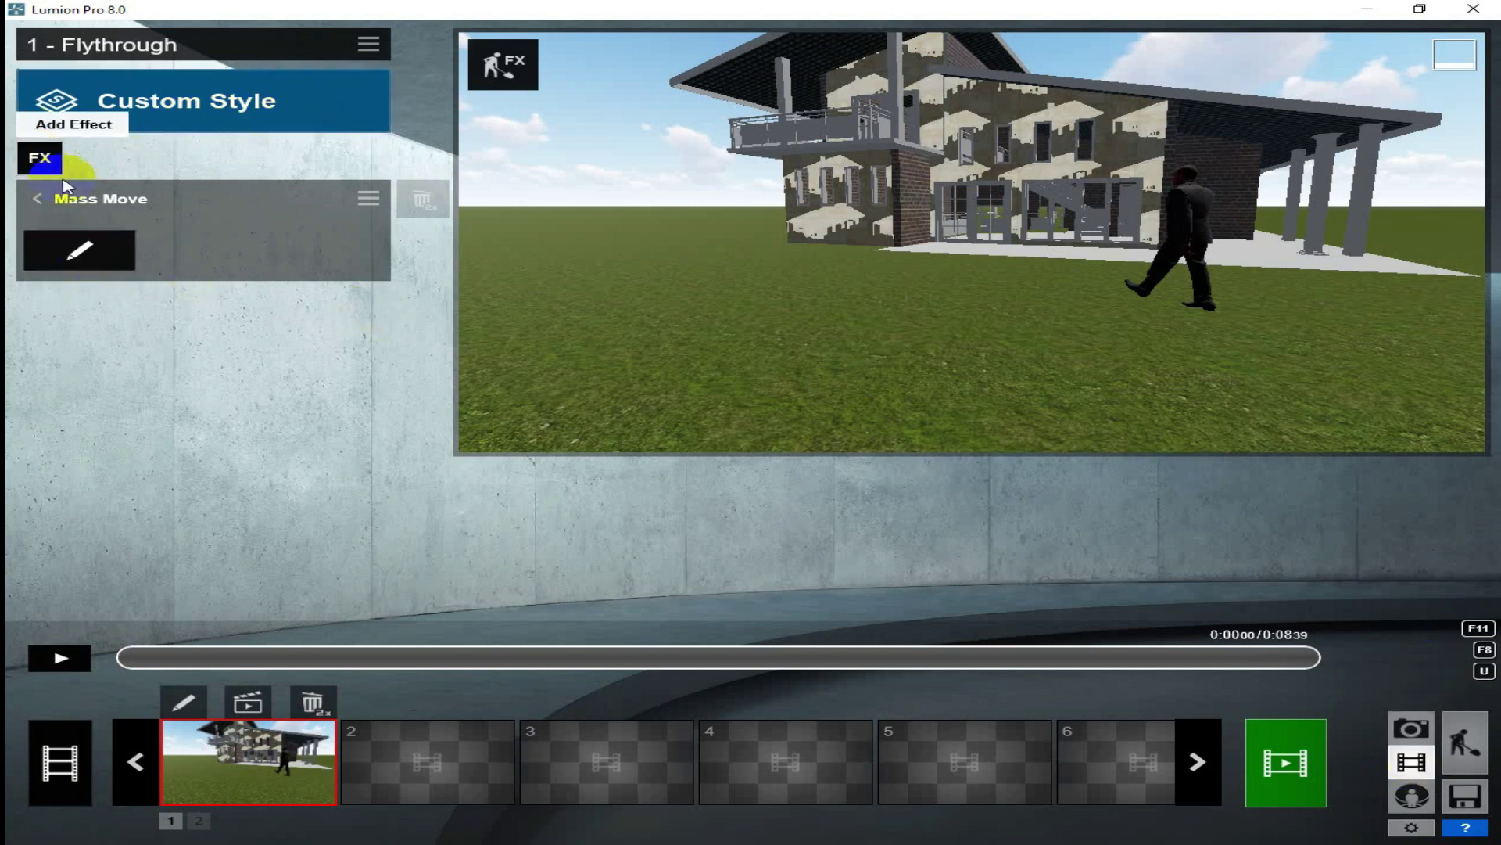
{"action": "left_click", "coordinate": [82, 250]}
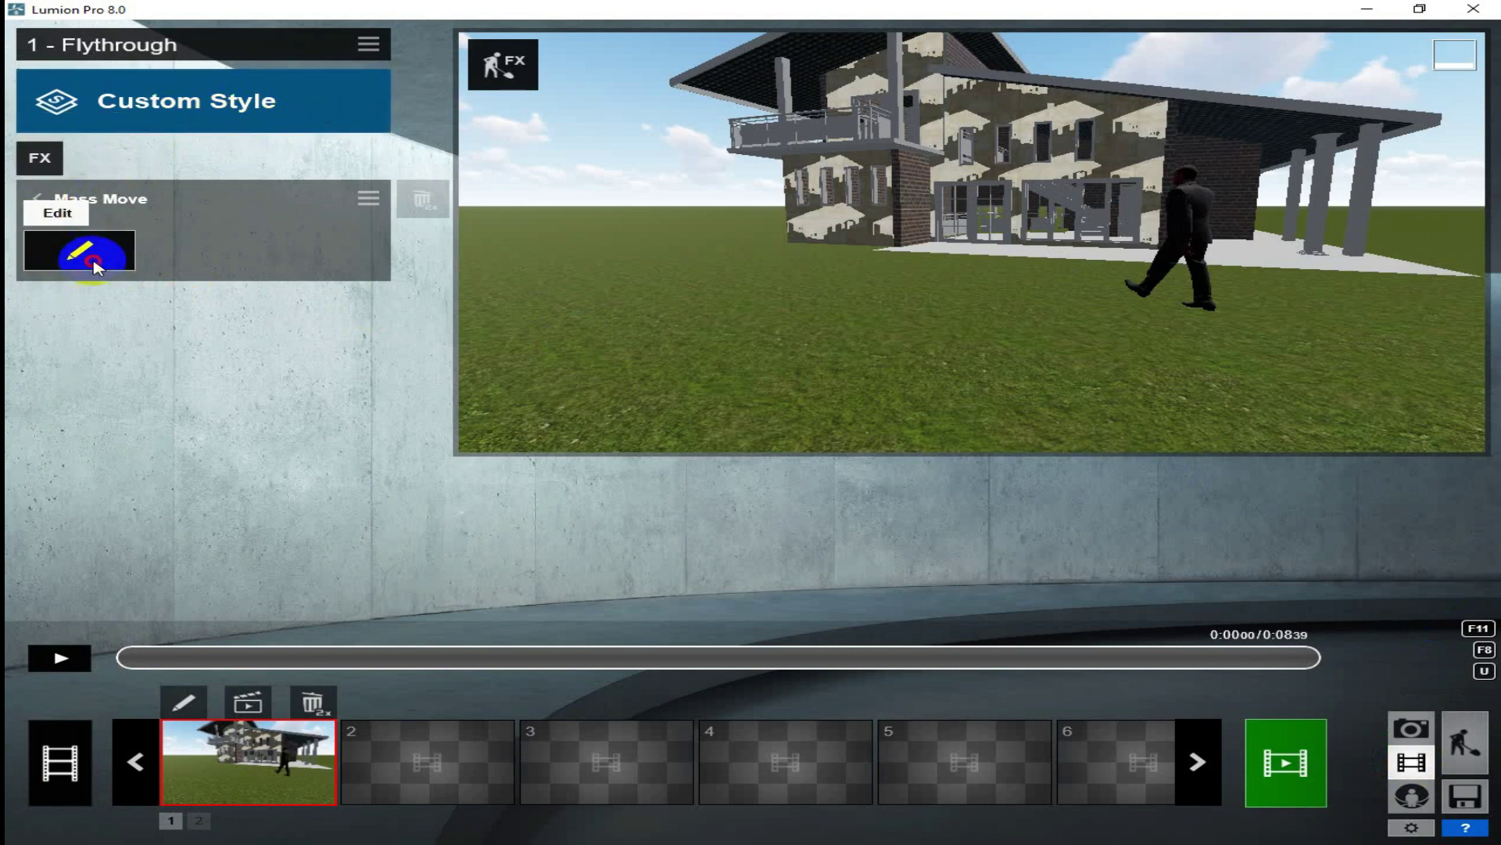
{"action": "left_click", "coordinate": [92, 262]}
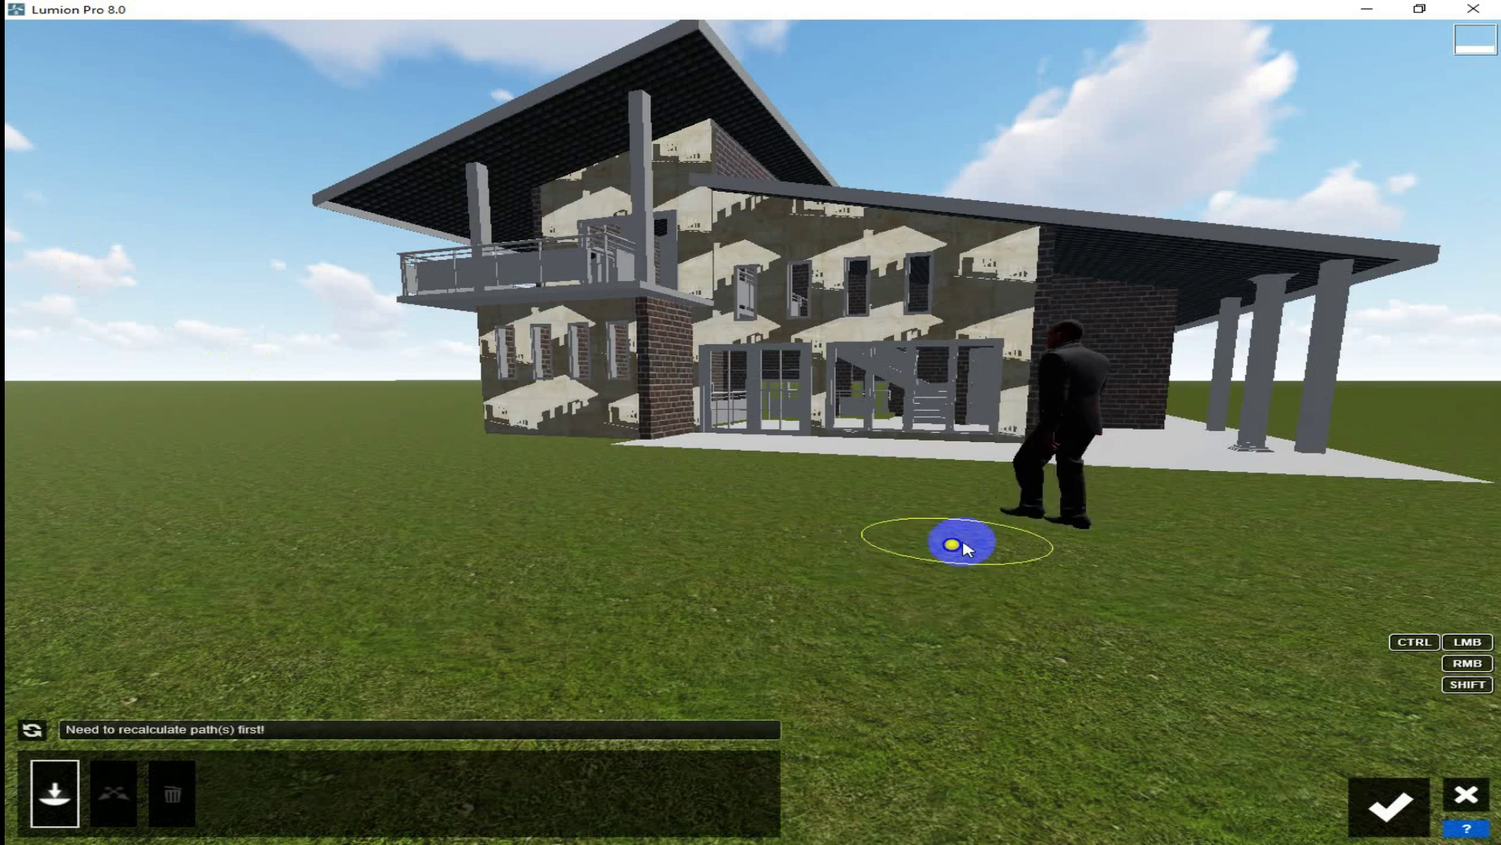
{"action": "left_click", "coordinate": [1027, 543]}
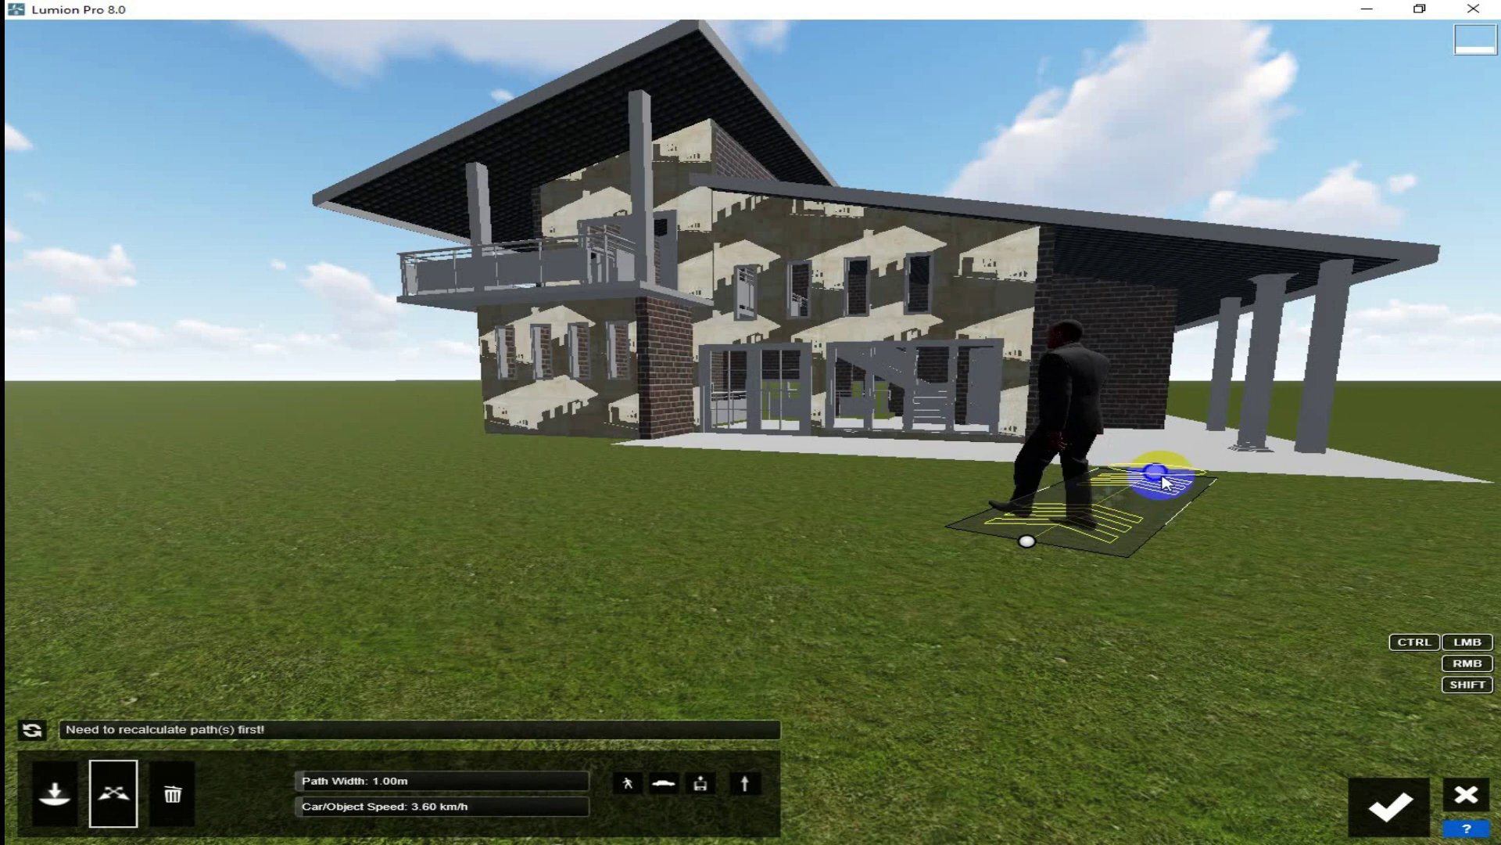
{"action": "left_click", "coordinate": [1130, 445], "text": "ctrl"}
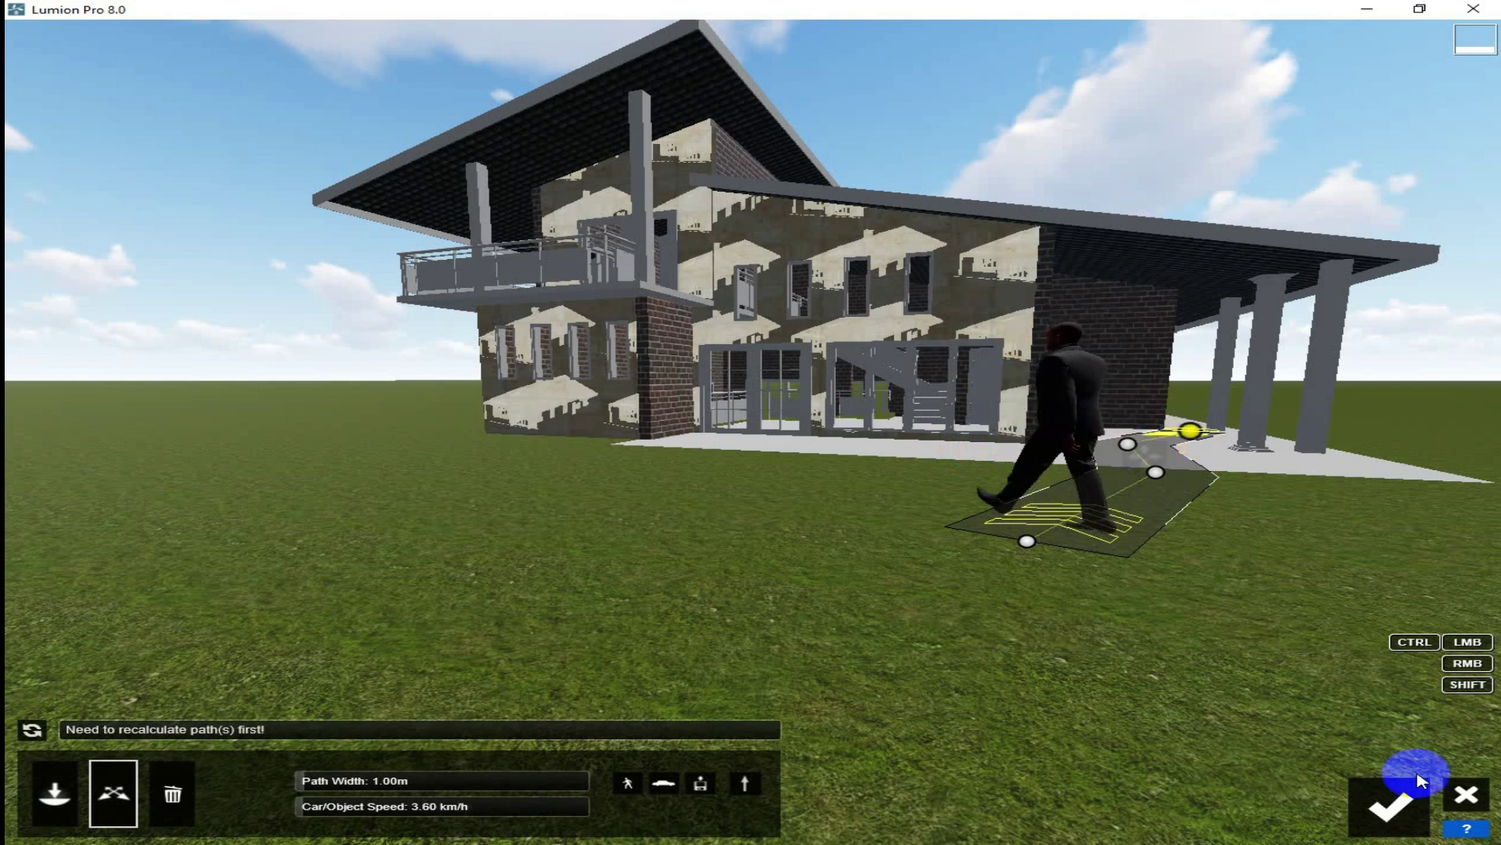
{"action": "left_click", "coordinate": [1386, 804]}
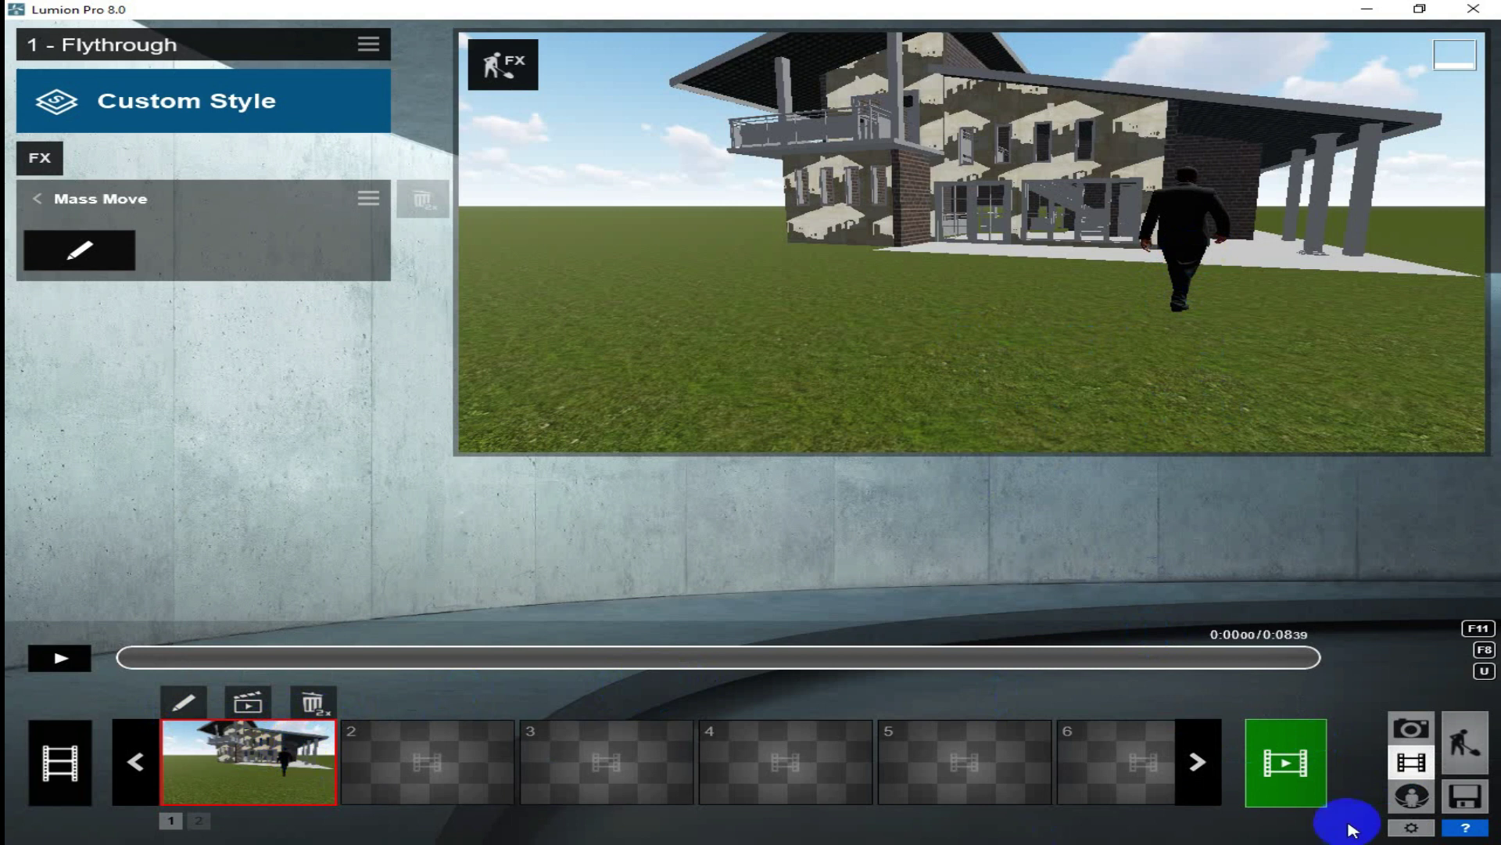
Step: Open the Flythrough clip's camera path for editing and review its existing keyframes
{"action": "left_click", "coordinate": [199, 705]}
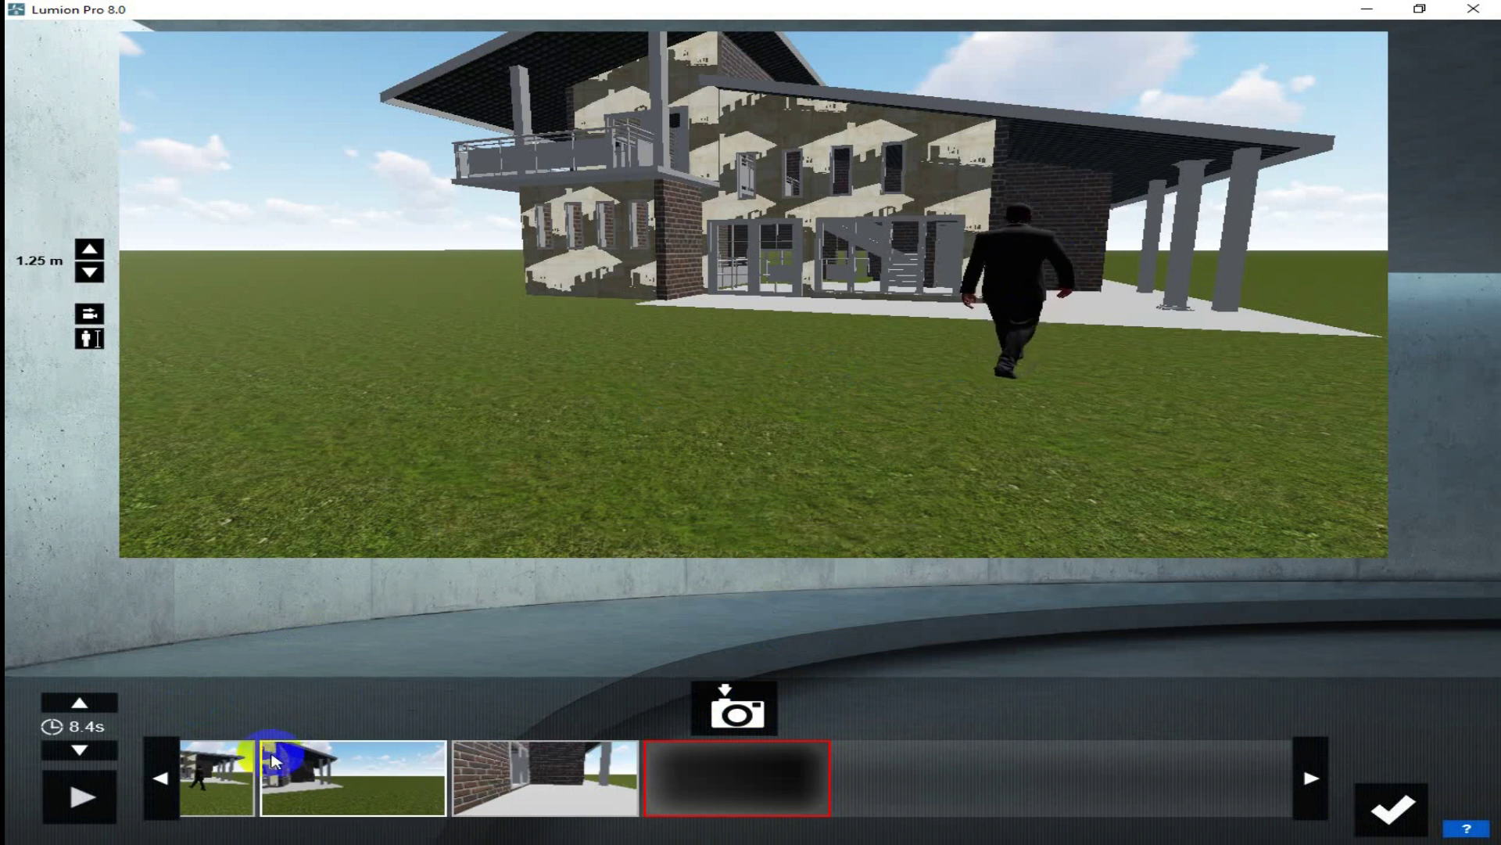
{"action": "left_click", "coordinate": [537, 794]}
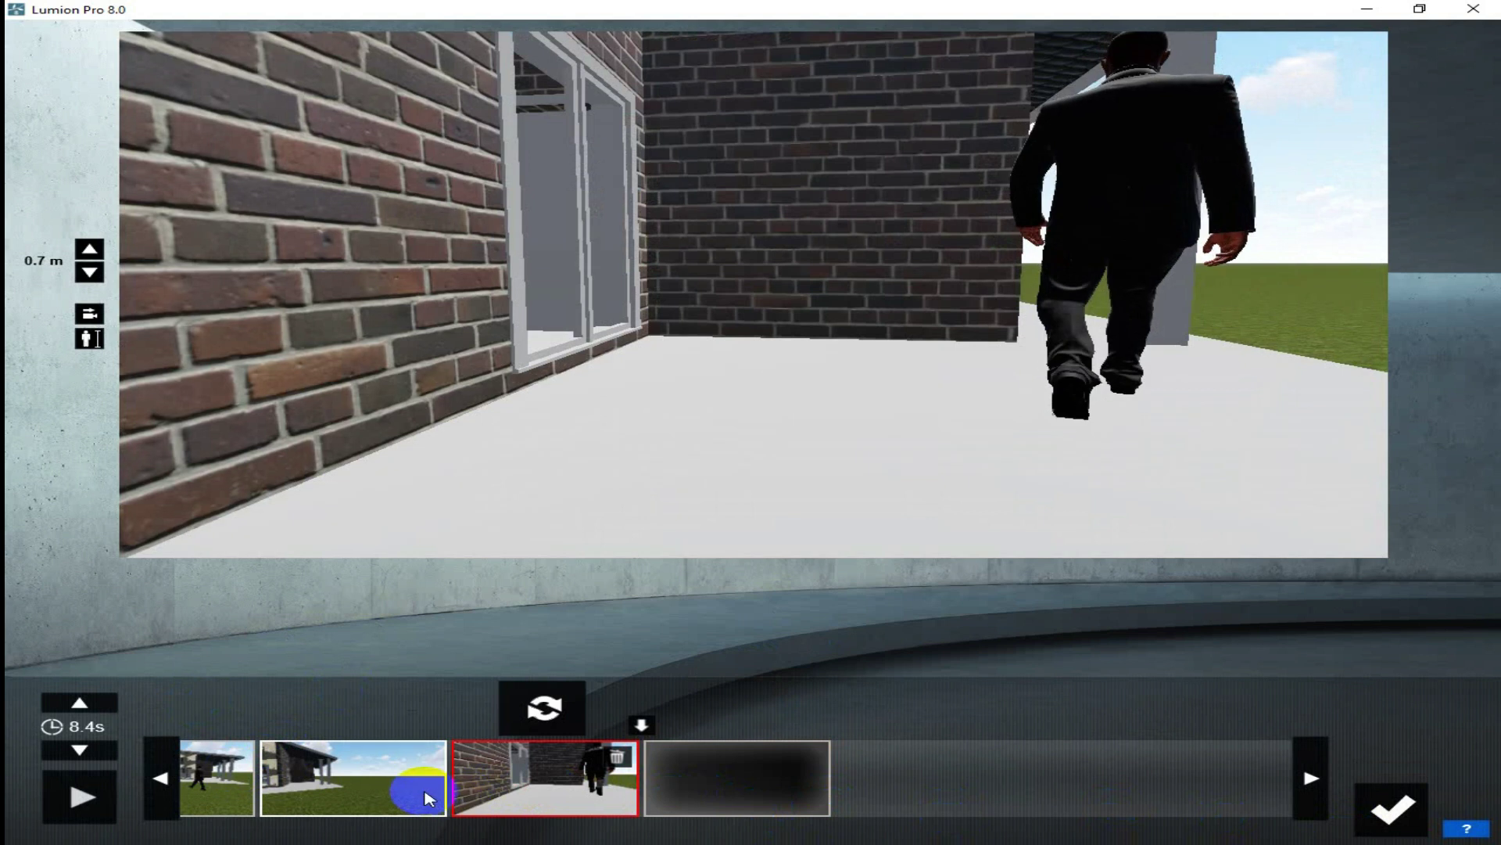
{"action": "left_click", "coordinate": [429, 798]}
{"action": "left_click", "coordinate": [210, 786]}
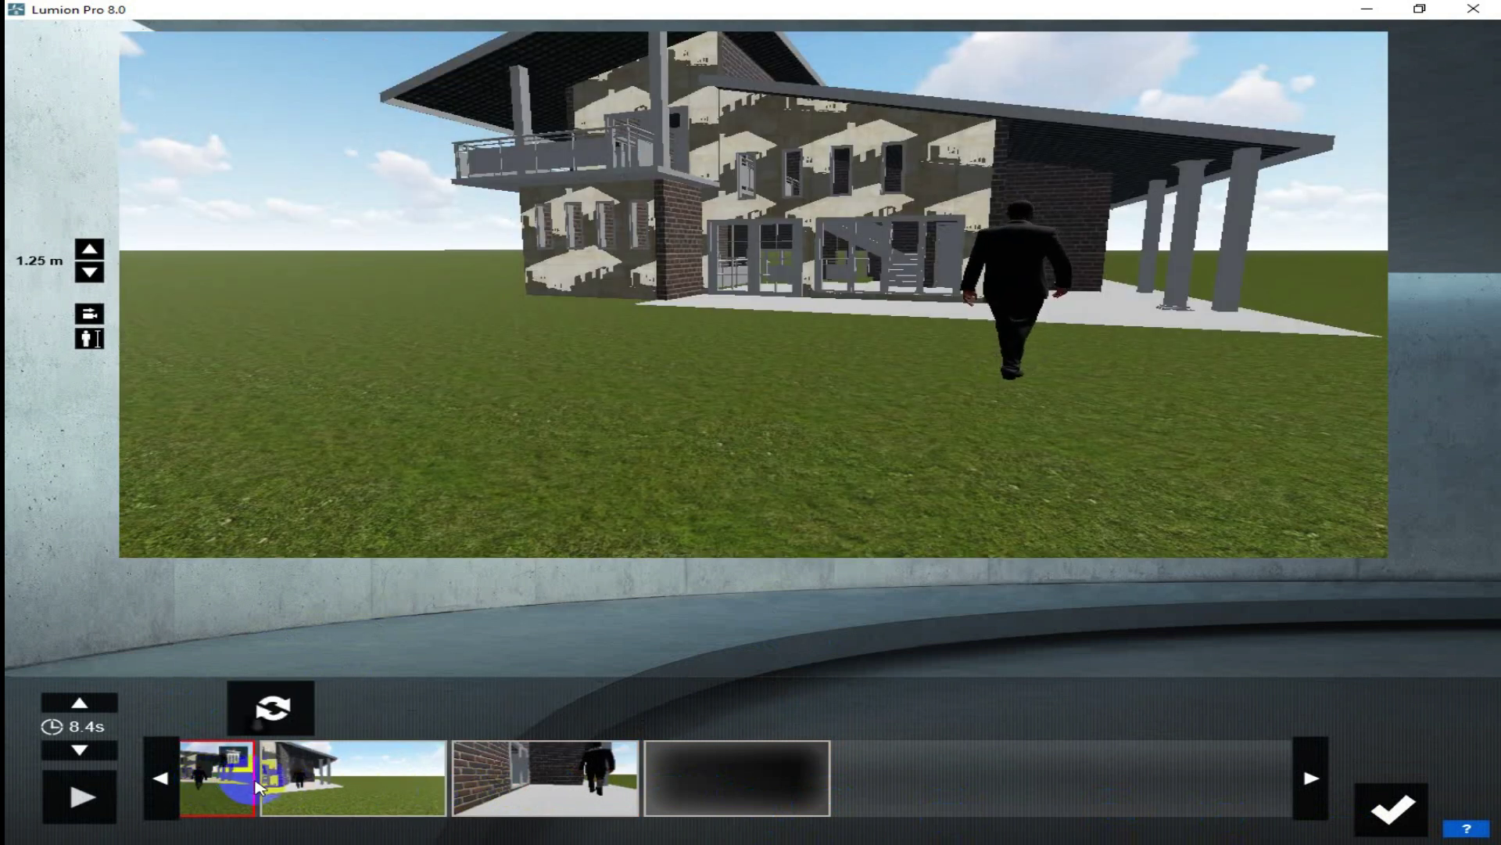
{"action": "left_click", "coordinate": [670, 777]}
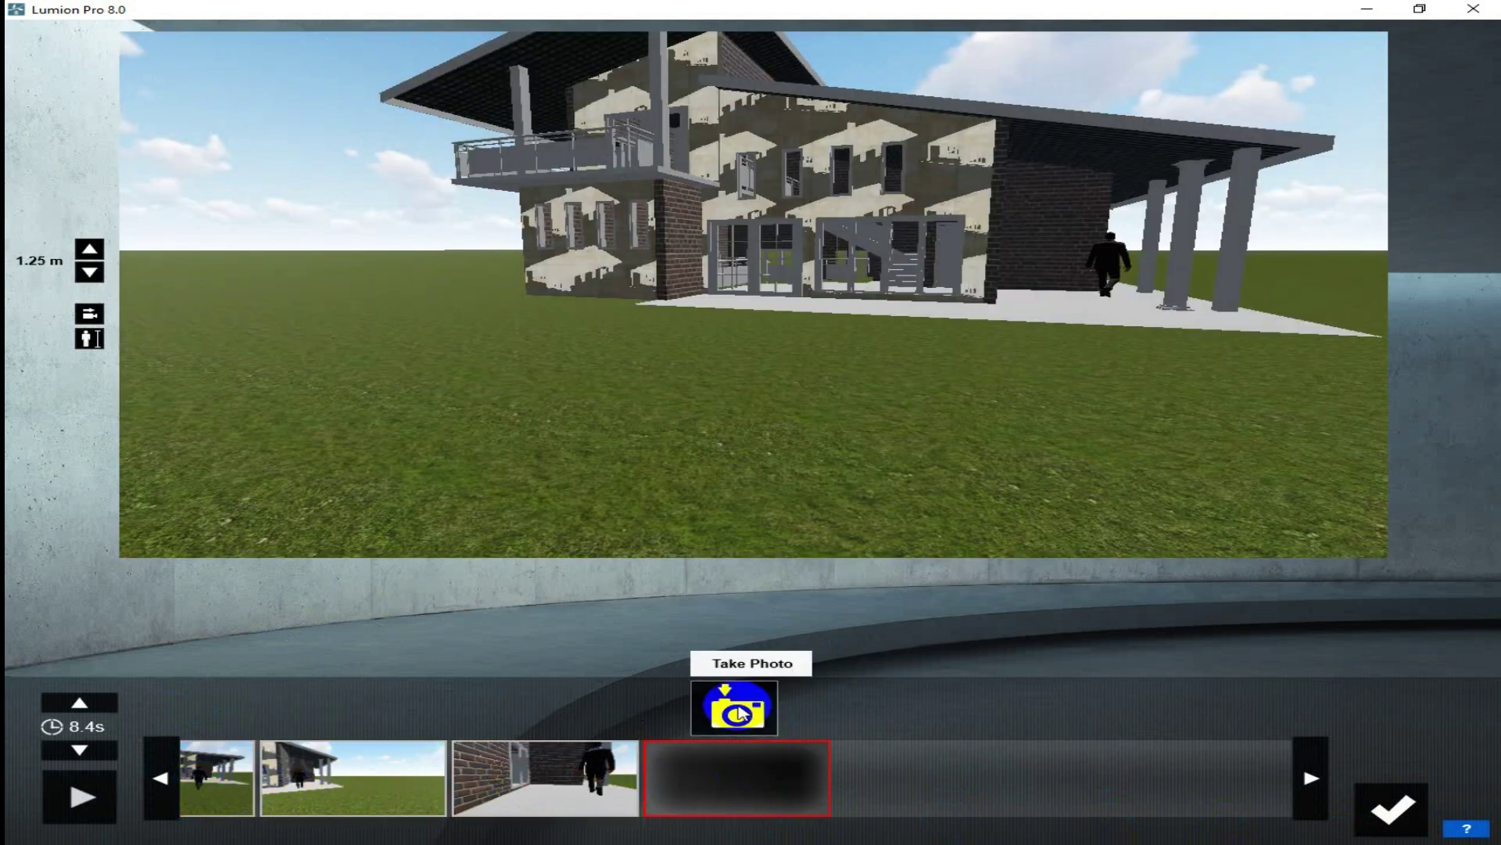
{"action": "left_click", "coordinate": [747, 715]}
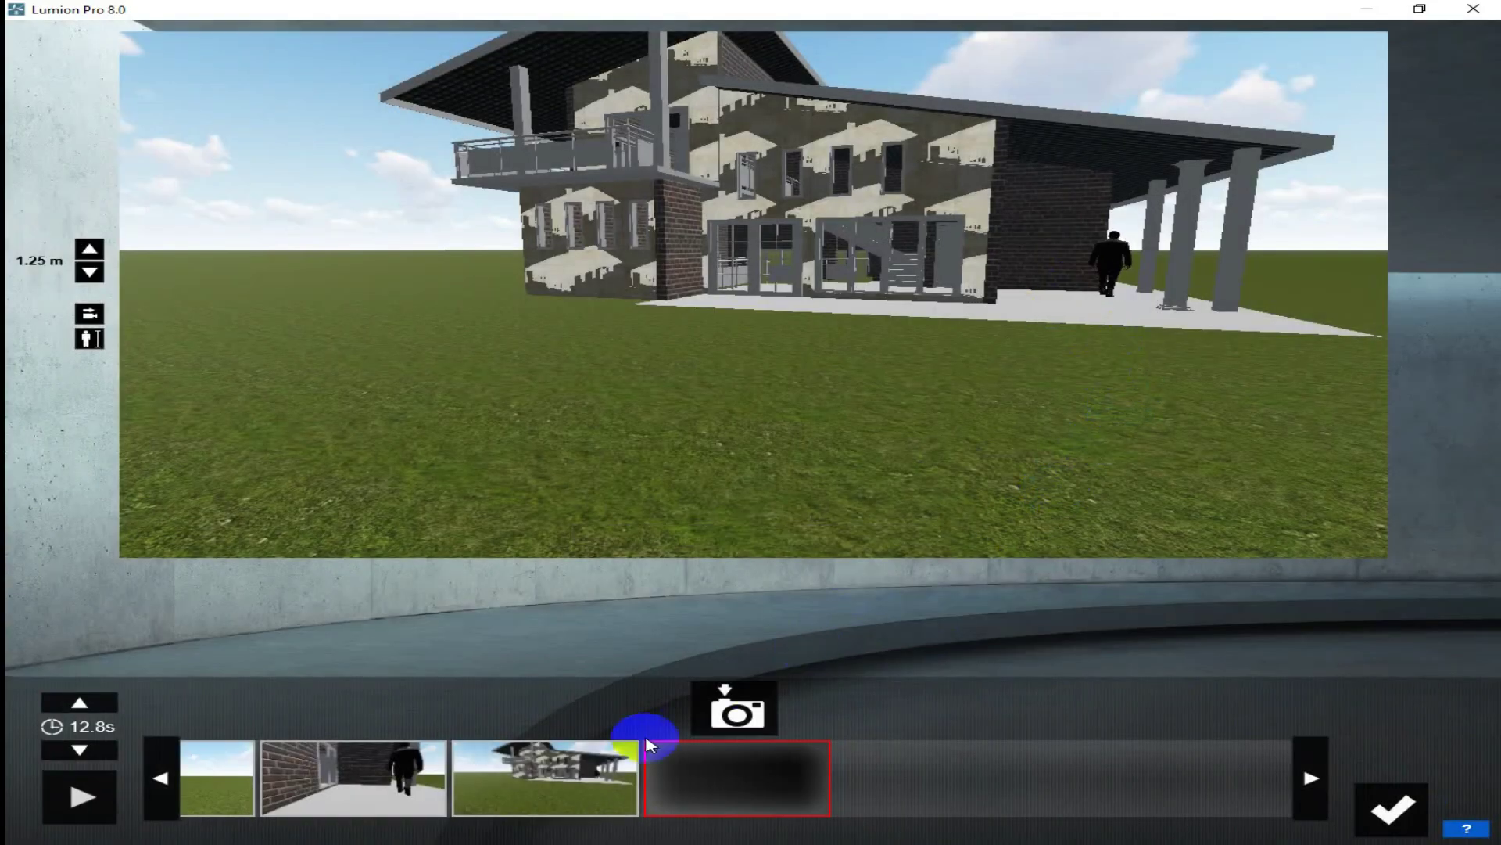
{"action": "left_click", "coordinate": [562, 782]}
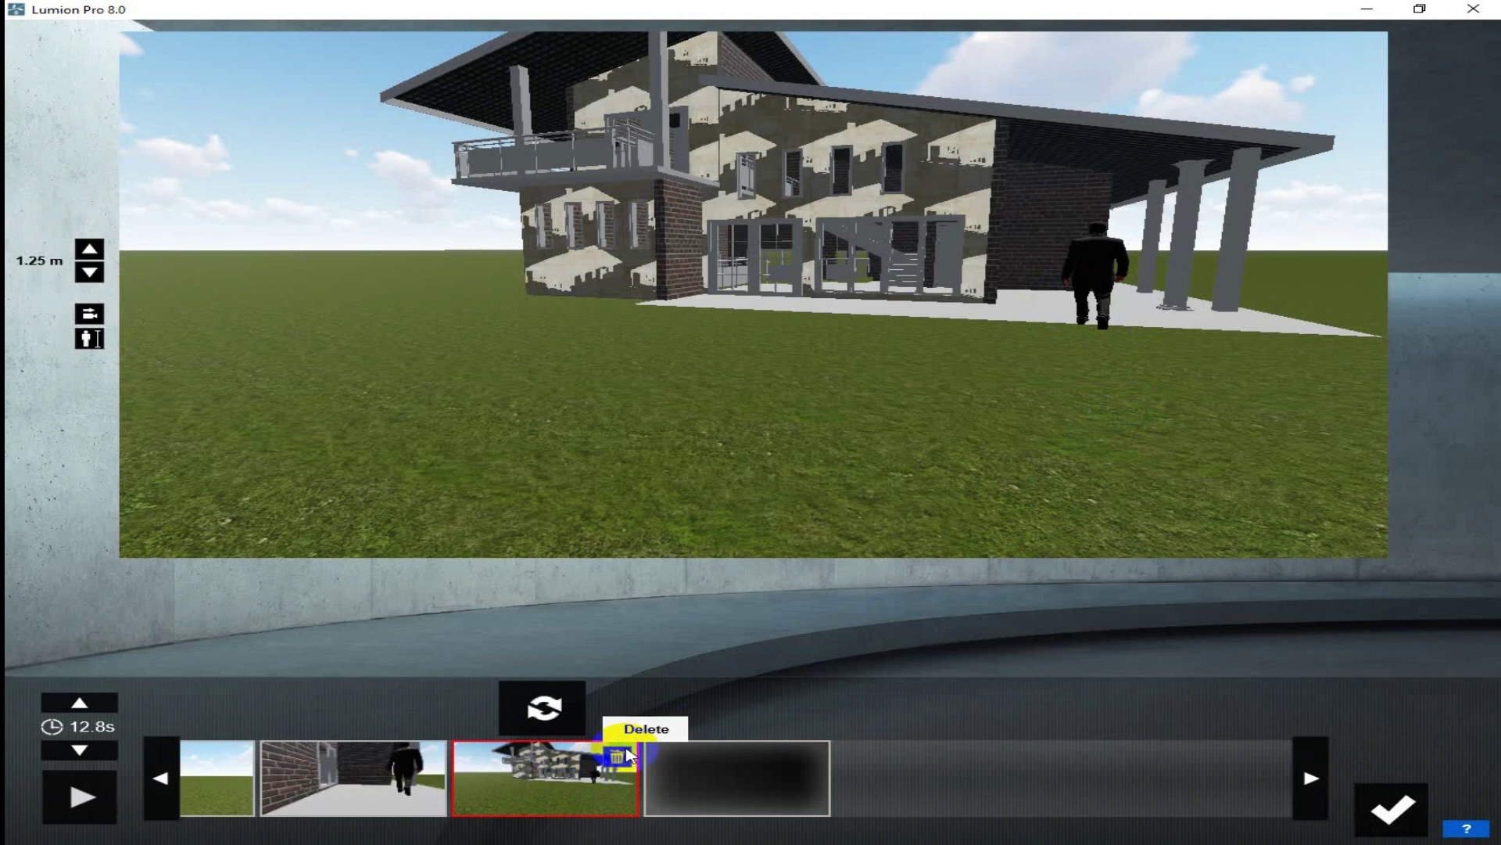
{"action": "left_click", "coordinate": [617, 760]}
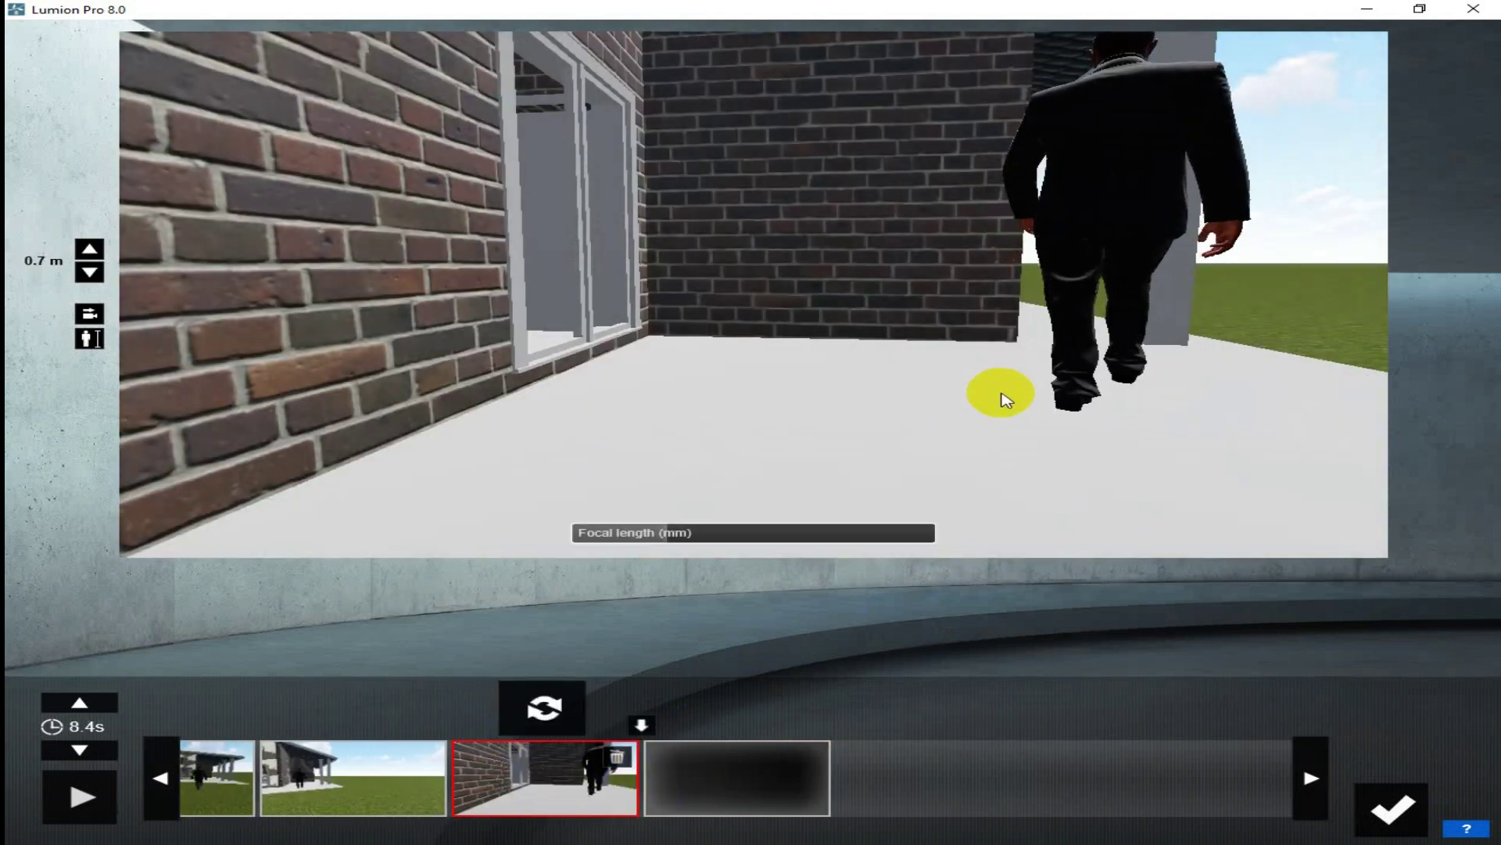
Step: Move the camera from the porch into the house and capture a new keyframe looking toward the staircase
{"action": "scroll", "coordinate": [872, 500], "scroll_direction": "down", "scroll_amount": 1}
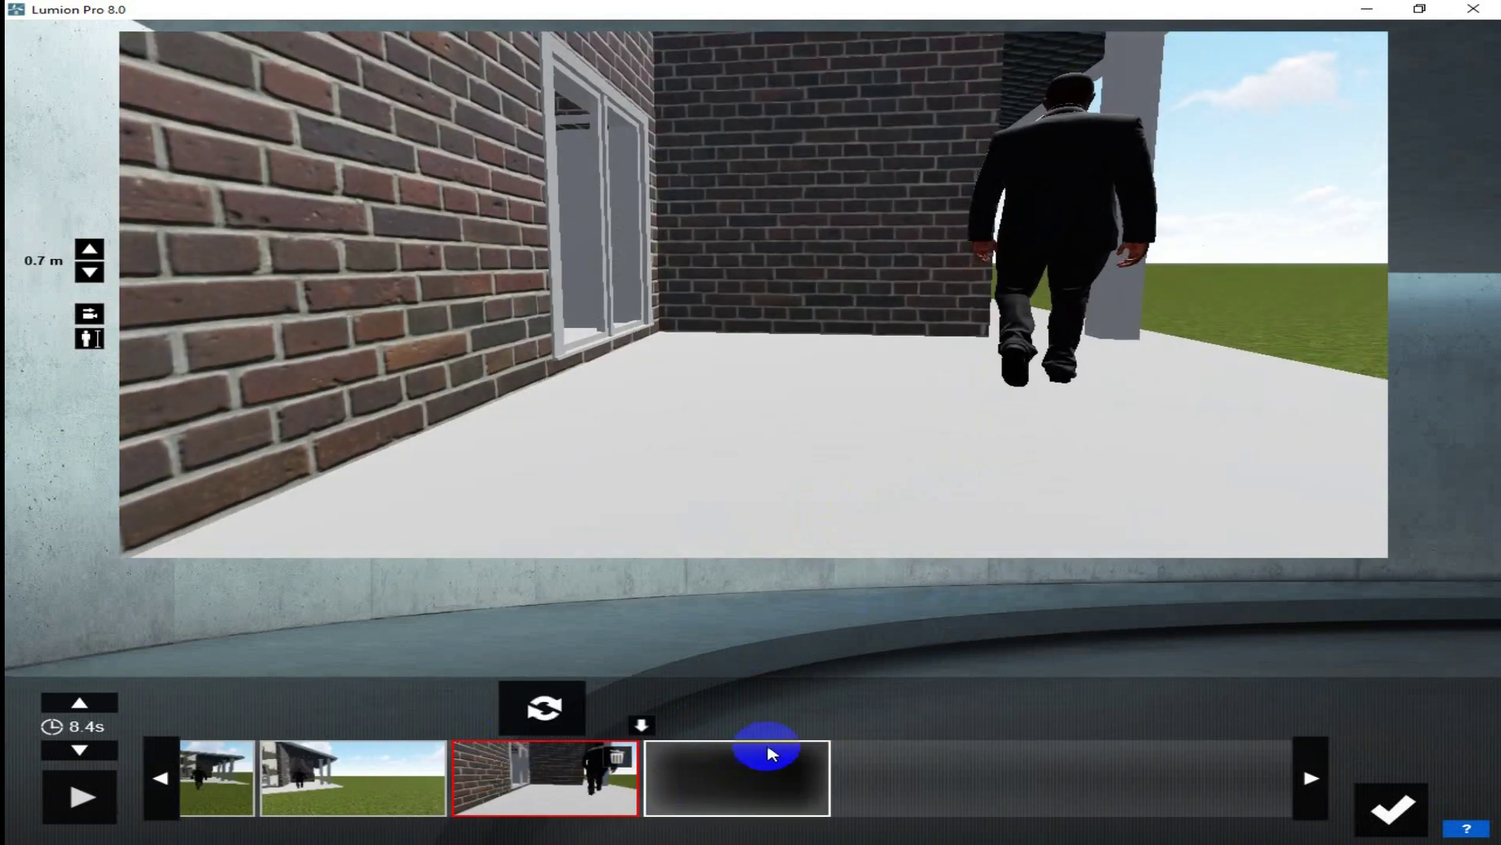
{"action": "scroll", "coordinate": [740, 479], "scroll_direction": "down", "scroll_amount": 2}
{"action": "scroll", "coordinate": [726, 479], "scroll_direction": "down", "scroll_amount": 3}
{"action": "scroll", "coordinate": [865, 194], "scroll_direction": "up", "scroll_amount": 5}
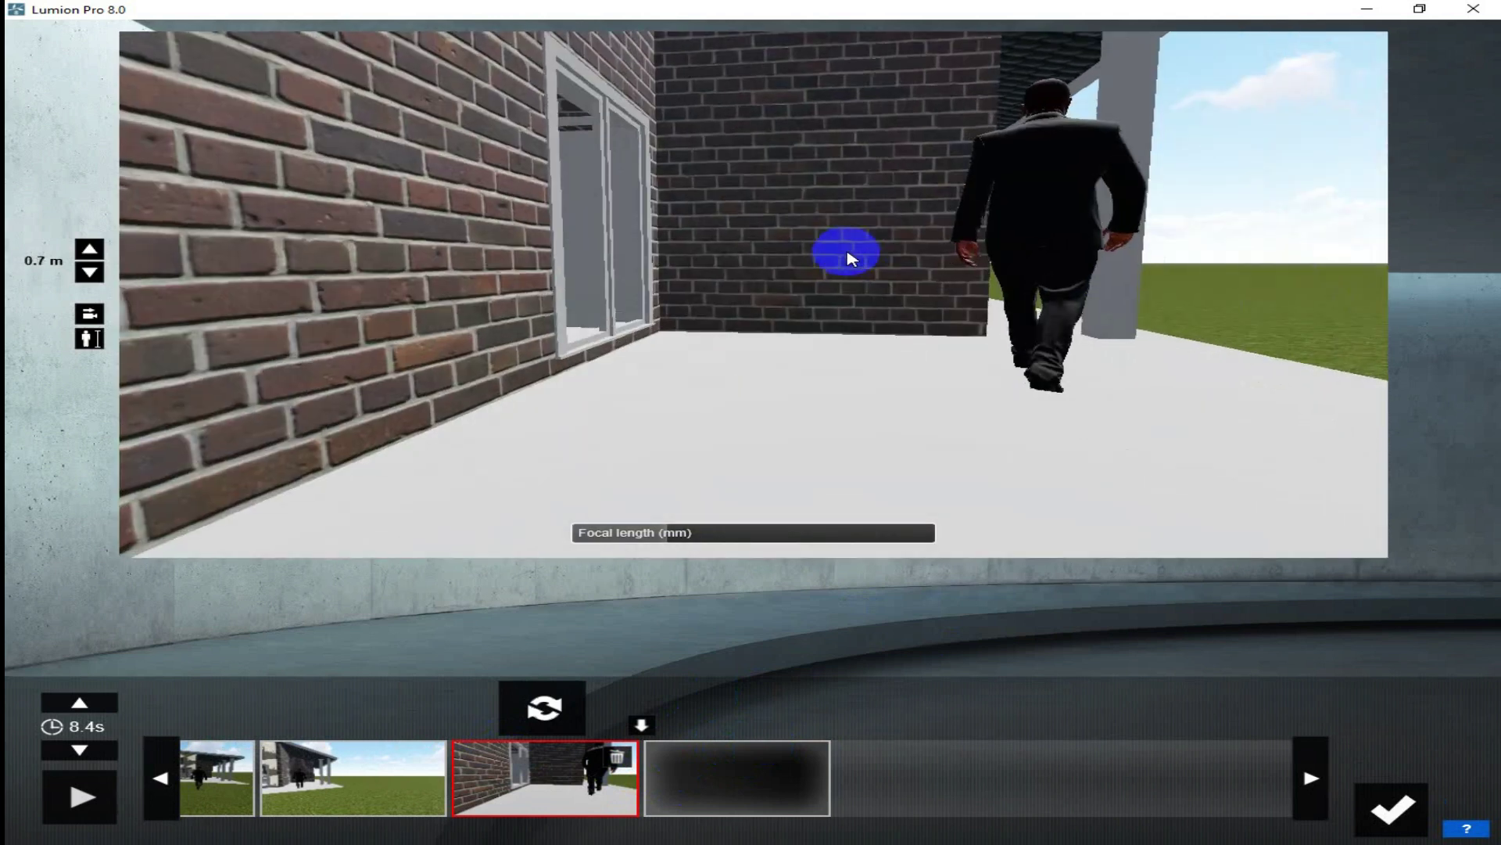
{"action": "mouse_move", "coordinate": [831, 289]}
{"action": "right_mouse_down"}
{"action": "mouse_move", "coordinate": [828, 312]}
{"action": "mouse_move", "coordinate": [931, 336]}
{"action": "mouse_move", "coordinate": [794, 349]}
{"action": "mouse_move", "coordinate": [888, 372]}
{"action": "mouse_move", "coordinate": [884, 300]}
{"action": "mouse_move", "coordinate": [837, 327]}
{"action": "mouse_move", "coordinate": [973, 244]}
{"action": "mouse_move", "coordinate": [823, 279]}
{"action": "right_mouse_up"}
{"action": "key", "text": "w"}
{"action": "key", "text": "s"}
{"action": "key", "text": "w"}
{"action": "scroll", "coordinate": [698, 292], "scroll_direction": "down", "scroll_amount": 3}
{"action": "scroll", "coordinate": [701, 291], "scroll_direction": "up", "scroll_amount": 2}
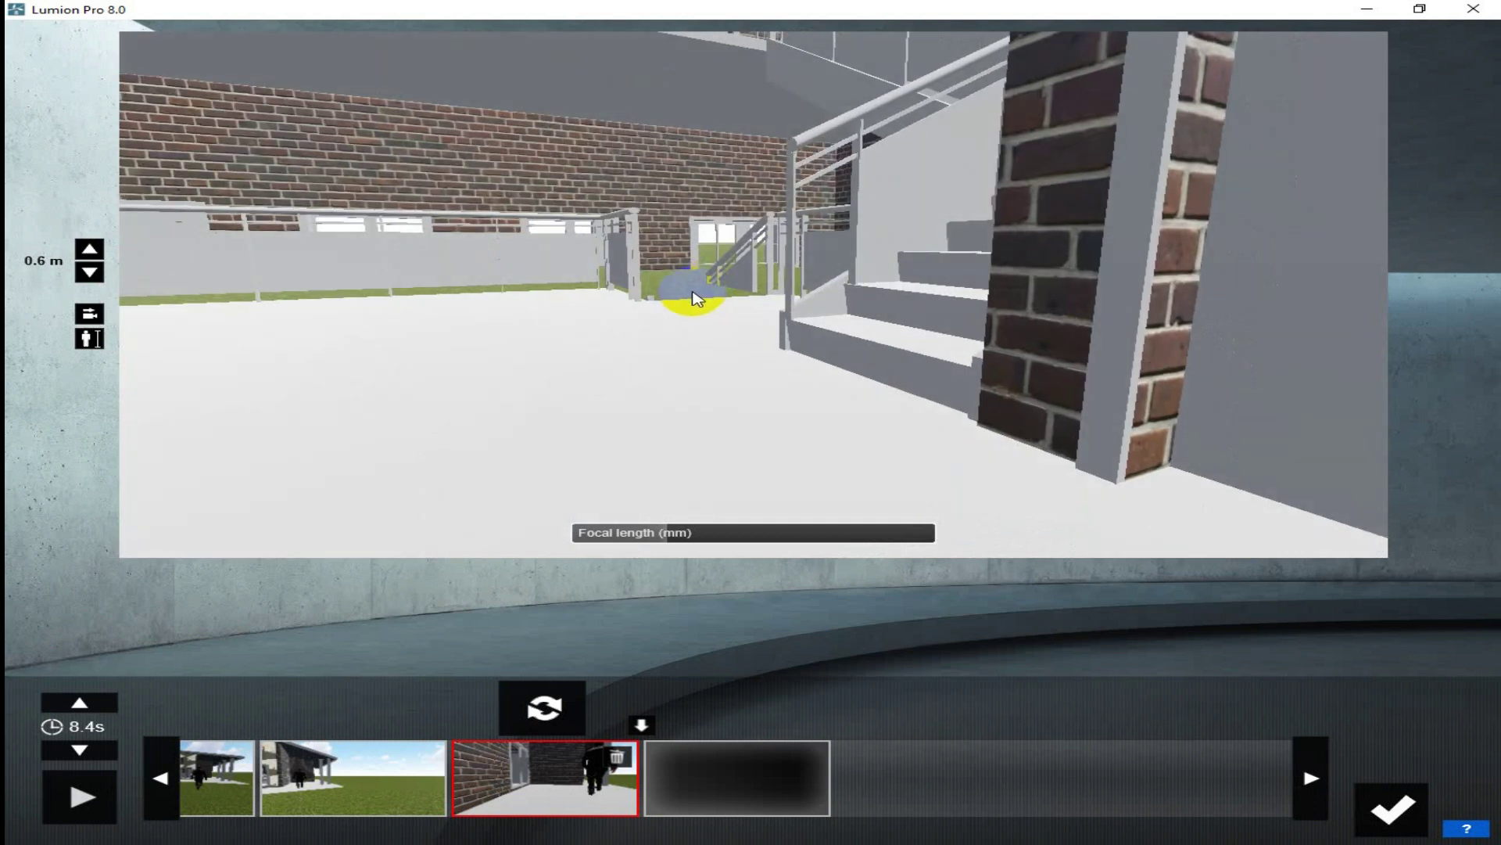
{"action": "left_click", "coordinate": [750, 778]}
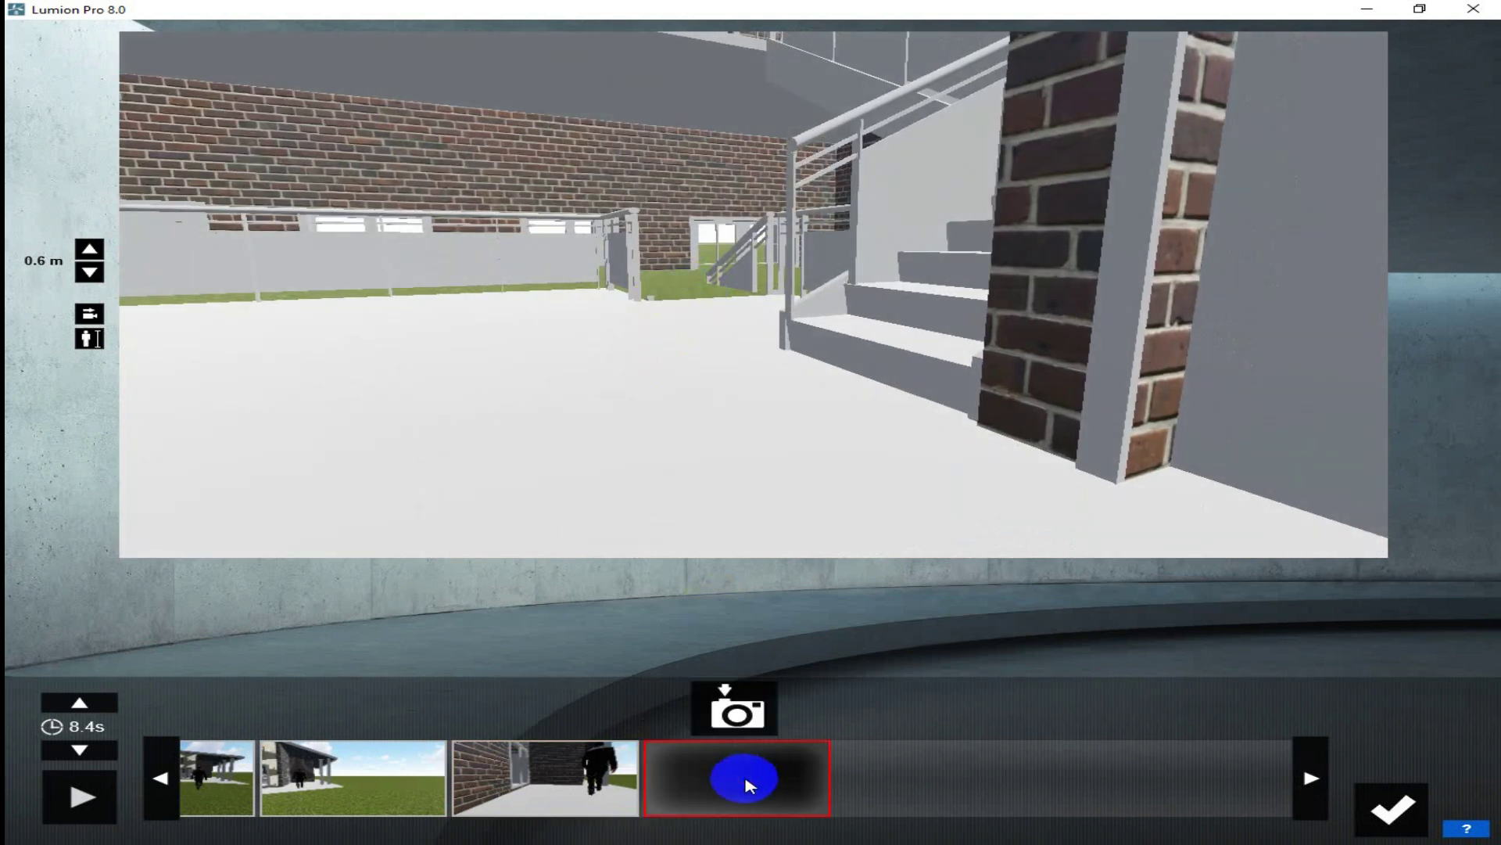
{"action": "left_click", "coordinate": [755, 714]}
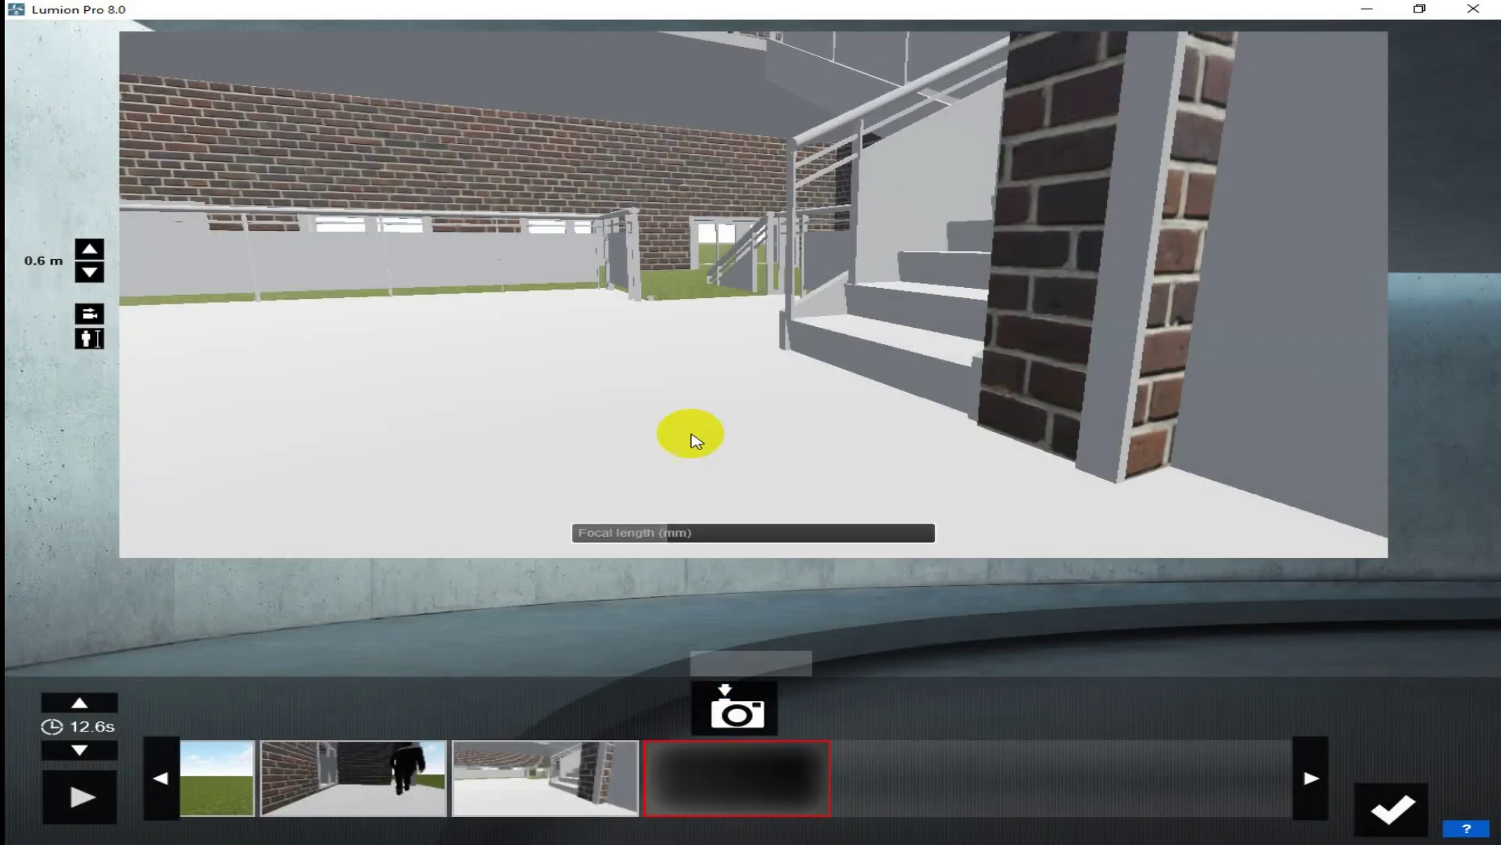
Step: Review the camera keyframes in order, from the first exterior view to the interior staircase view
{"action": "scroll", "coordinate": [840, 400], "scroll_direction": "down", "scroll_amount": 5}
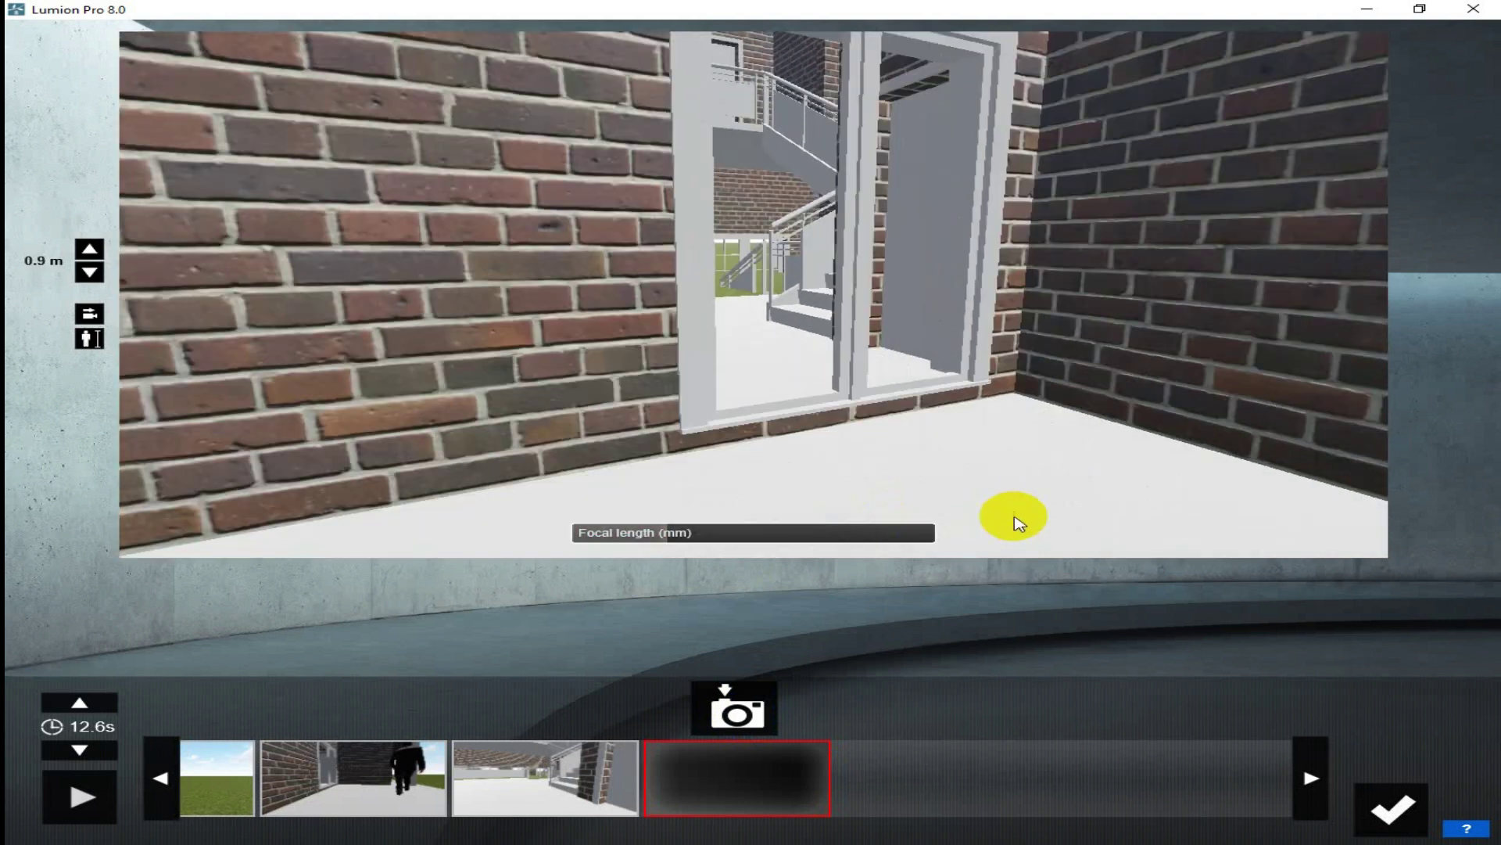
{"action": "left_click", "coordinate": [601, 758]}
{"action": "left_click", "coordinate": [402, 772]}
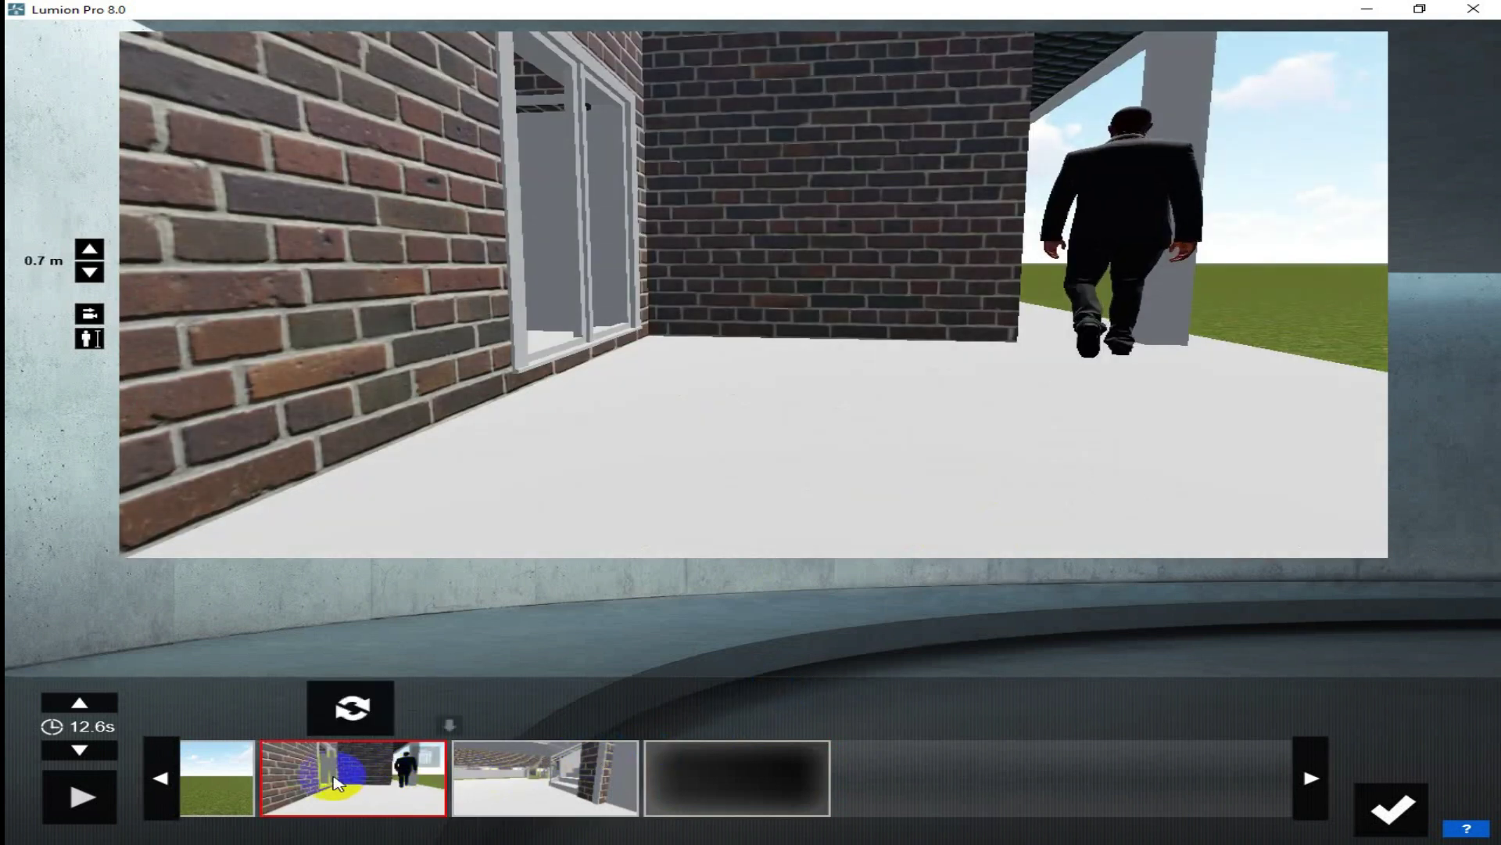
{"action": "left_click", "coordinate": [246, 786]}
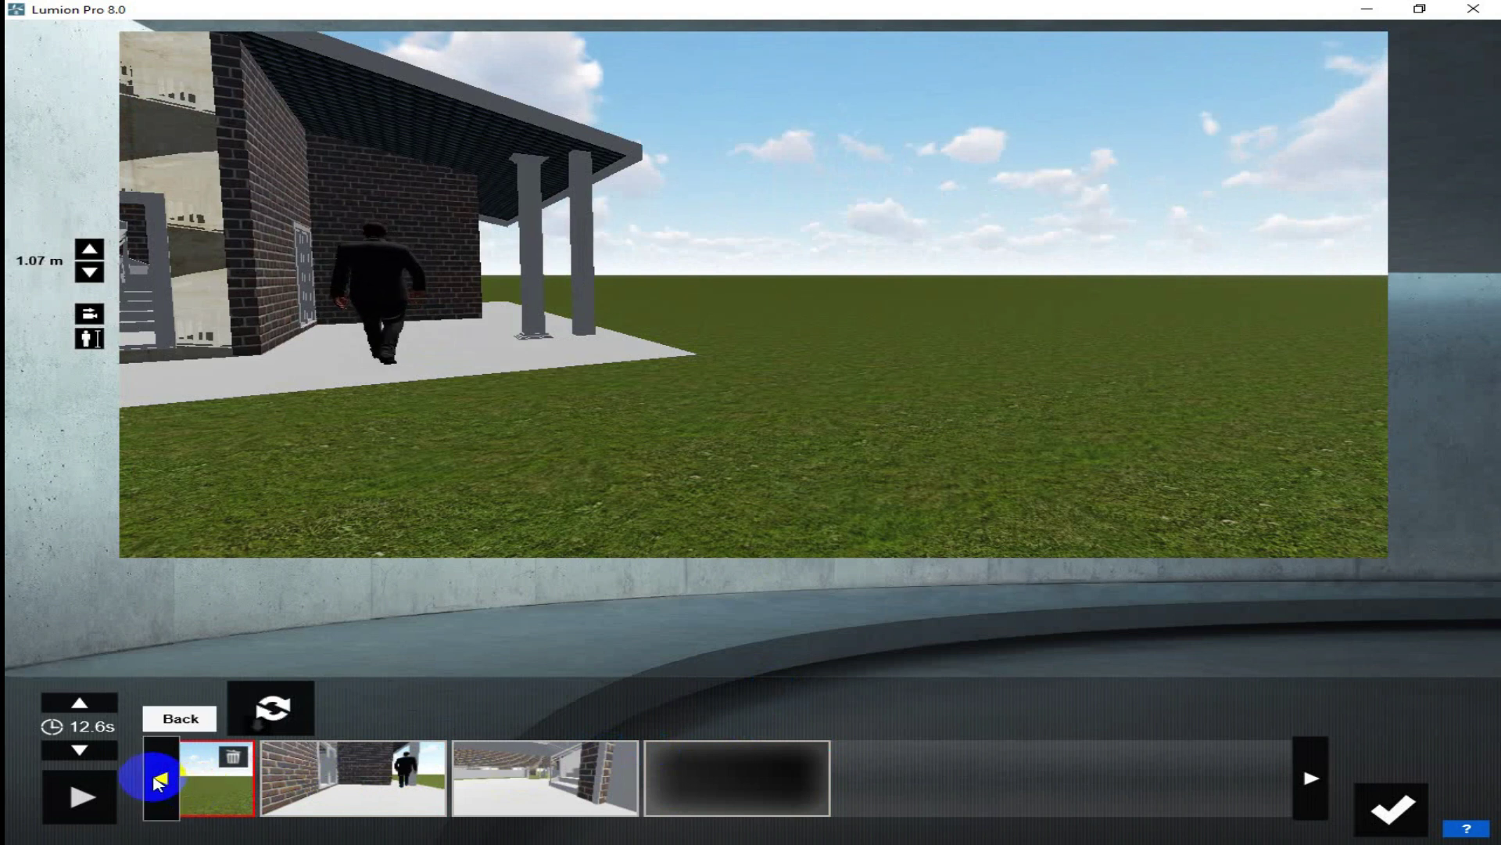
{"action": "left_click", "coordinate": [158, 778]}
{"action": "left_click", "coordinate": [160, 779]}
{"action": "left_click", "coordinate": [383, 778]}
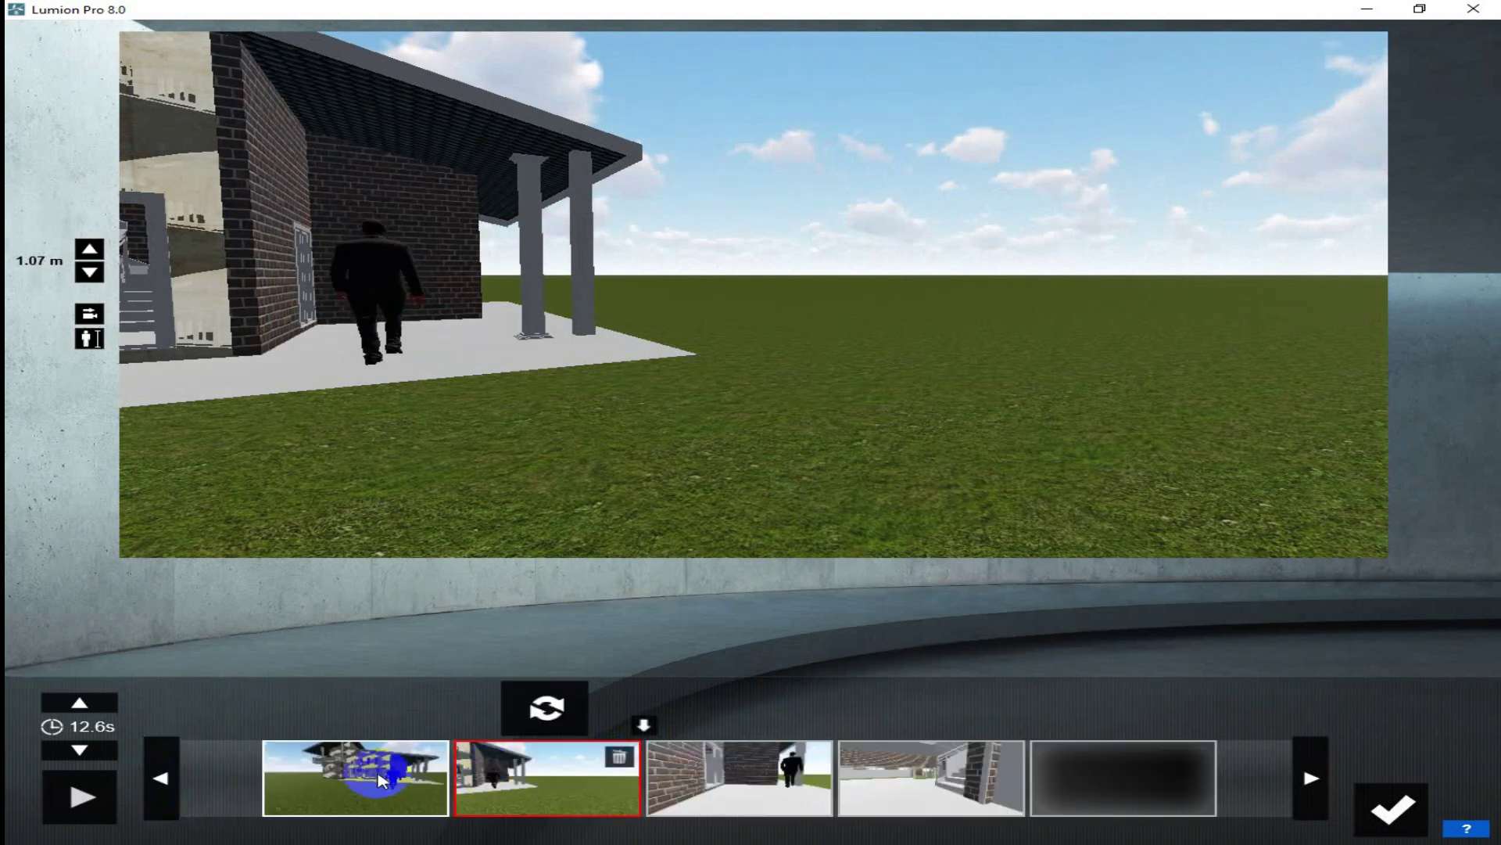
{"action": "left_click", "coordinate": [536, 786]}
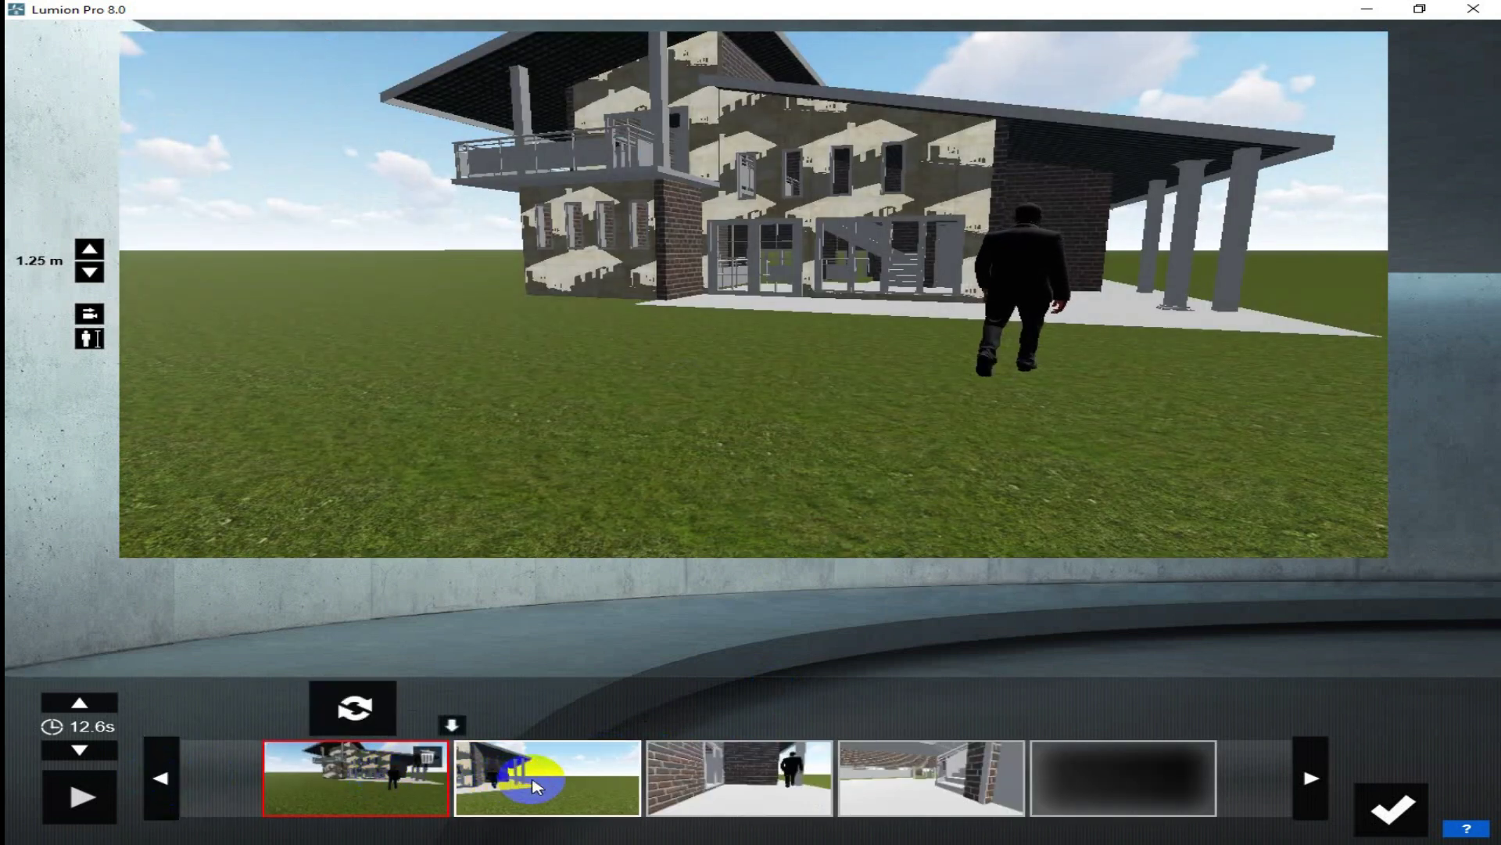
{"action": "left_click", "coordinate": [720, 782]}
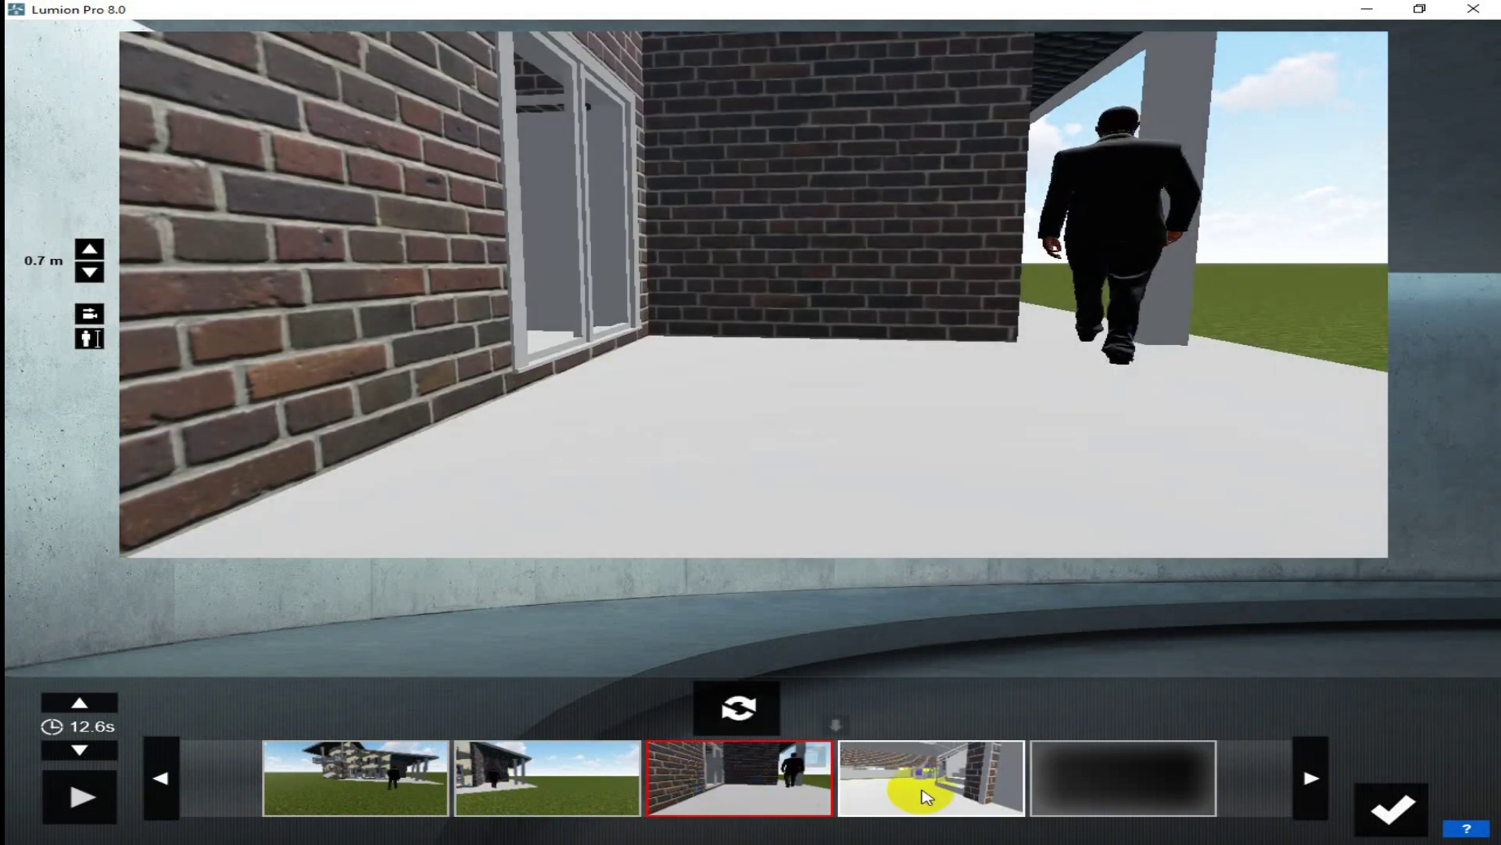
{"action": "left_click", "coordinate": [941, 791]}
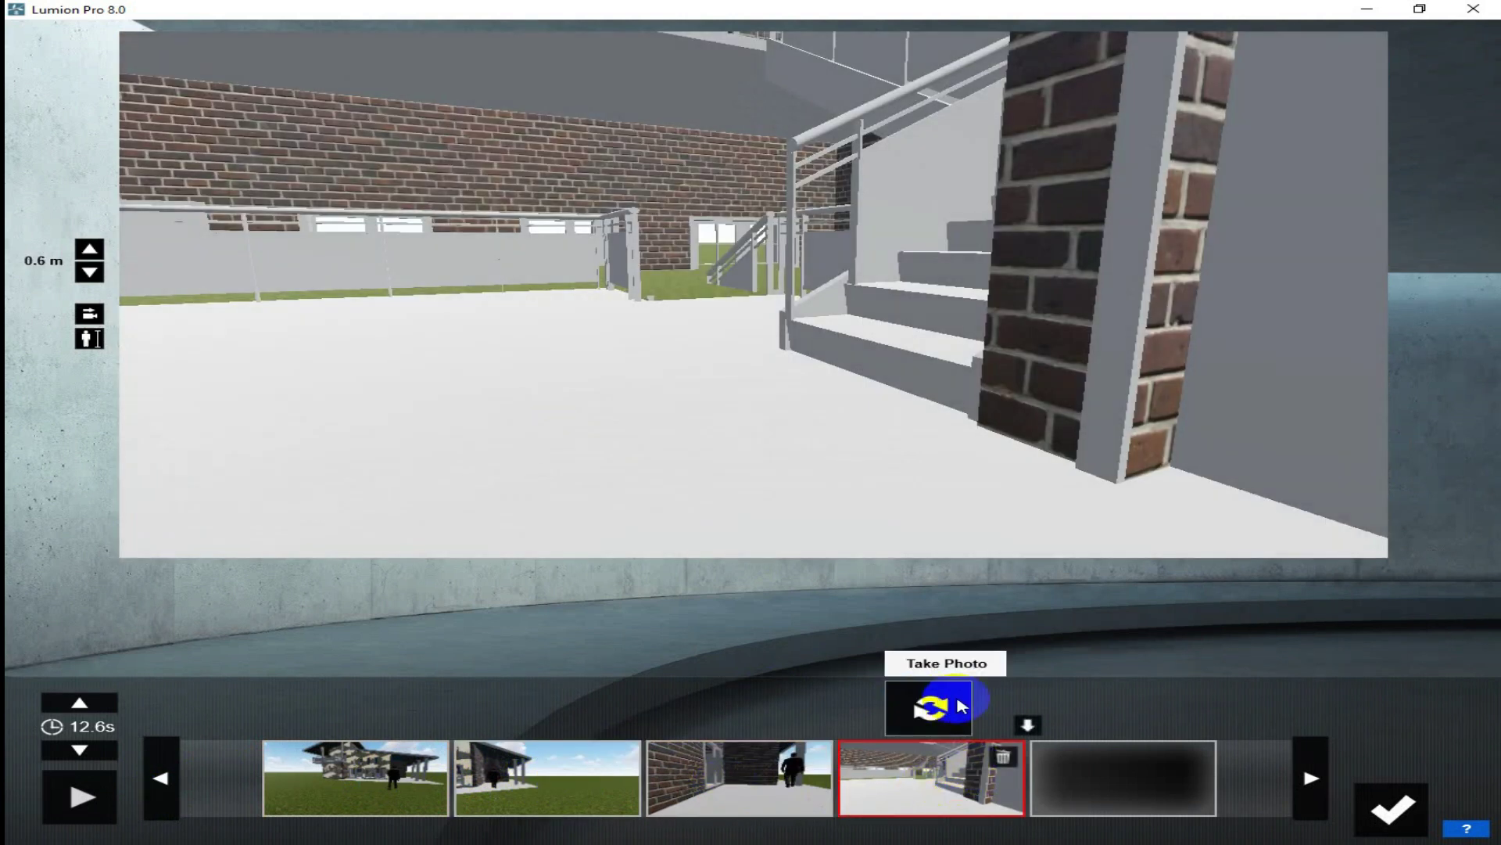
Step: Turn the interior camera toward the large windows and glass doors and capture it as another keyframe at the end
{"action": "left_click", "coordinate": [1136, 779]}
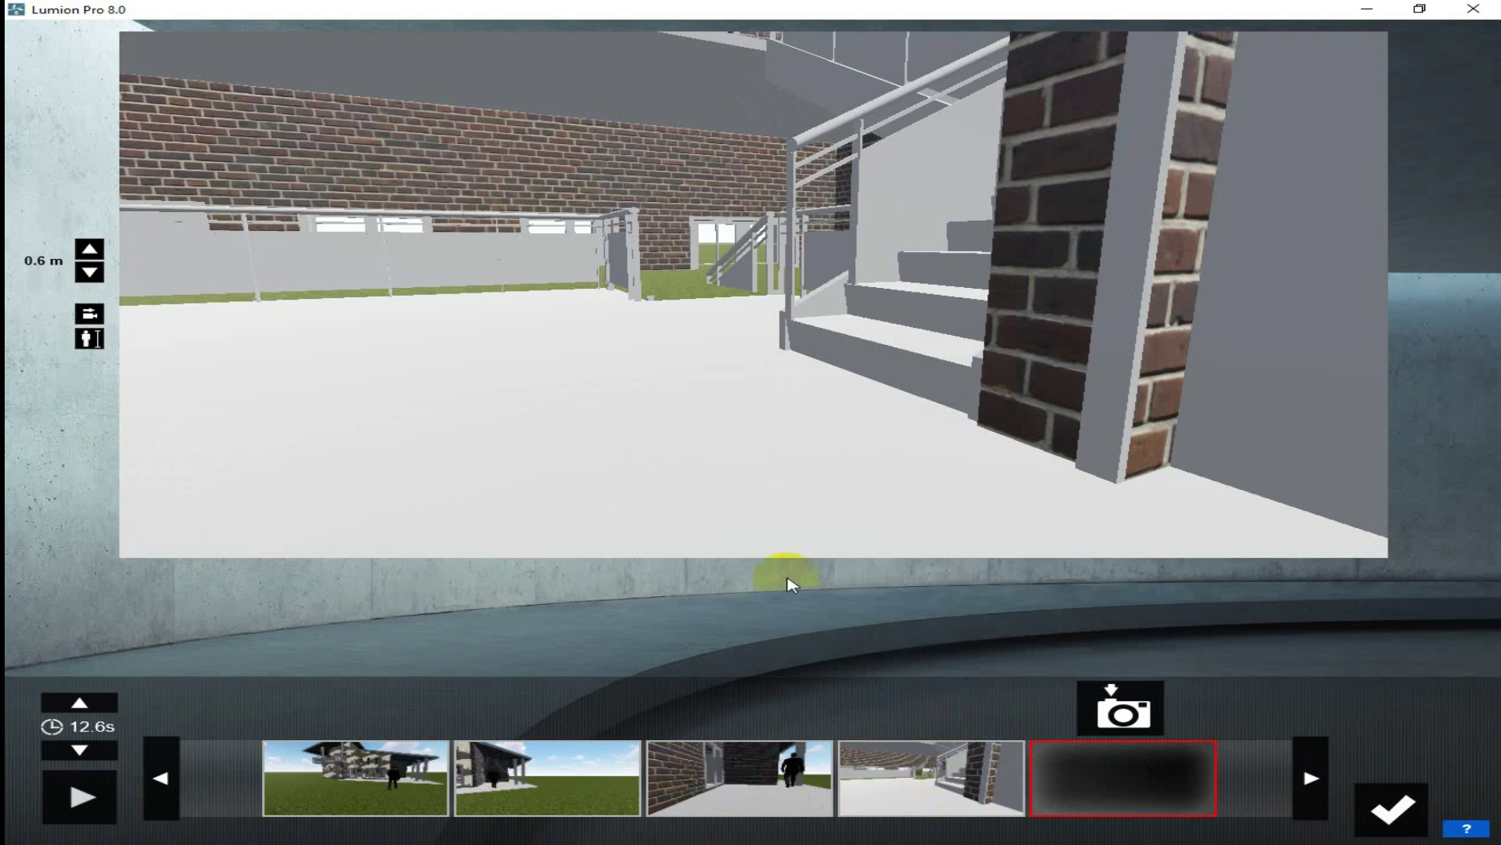
{"action": "mouse_move", "coordinate": [632, 290]}
{"action": "right_mouse_down"}
{"action": "mouse_move", "coordinate": [611, 294]}
{"action": "mouse_move", "coordinate": [631, 283]}
{"action": "mouse_move", "coordinate": [620, 266]}
{"action": "mouse_move", "coordinate": [630, 283]}
{"action": "mouse_move", "coordinate": [617, 278]}
{"action": "right_mouse_up"}
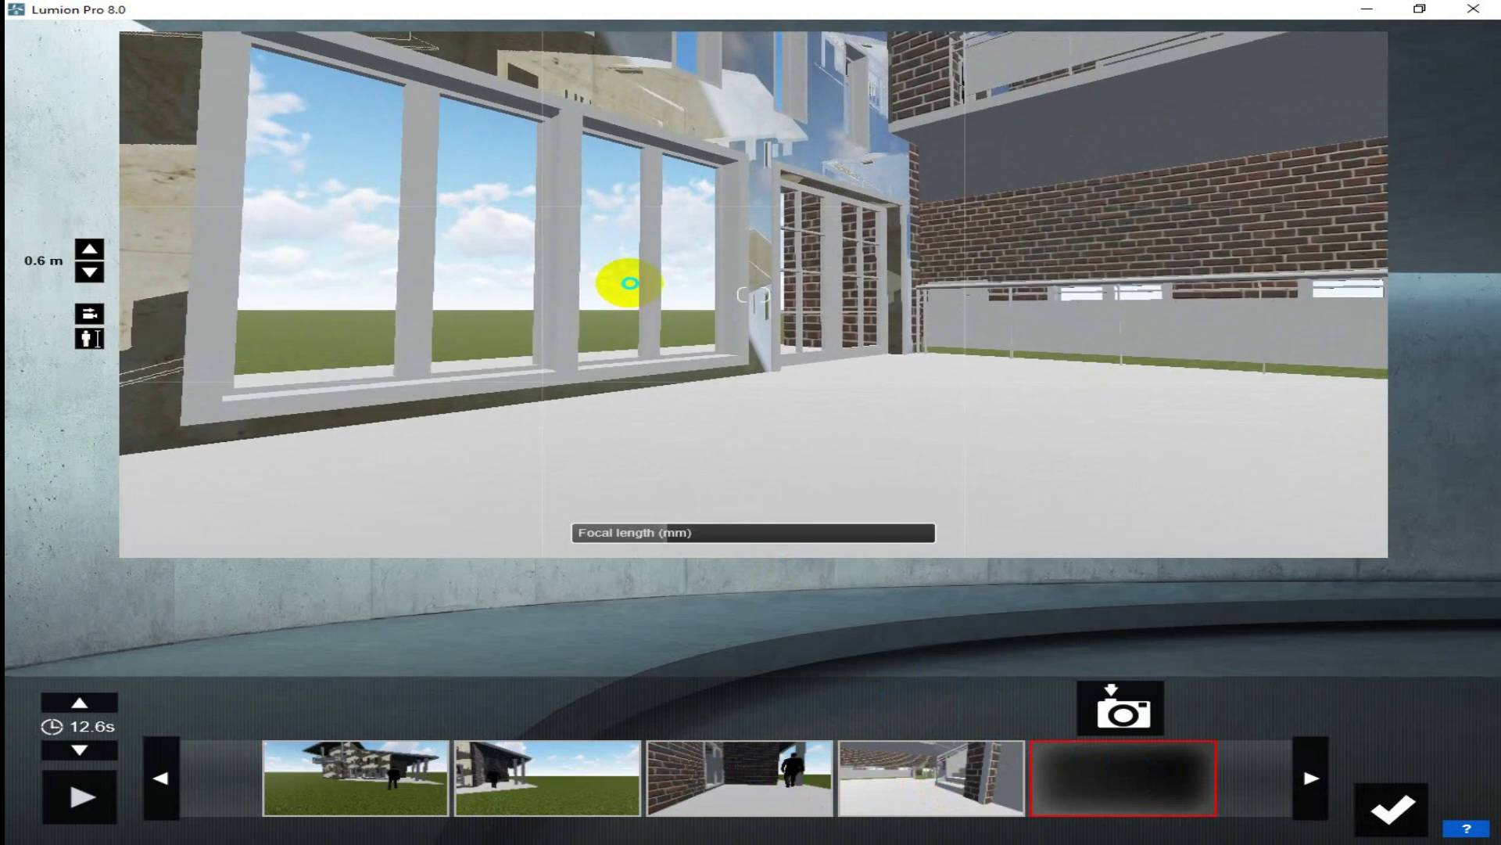
{"action": "right_click_drag", "start_coordinate": [739, 313], "coordinate": [744, 311]}
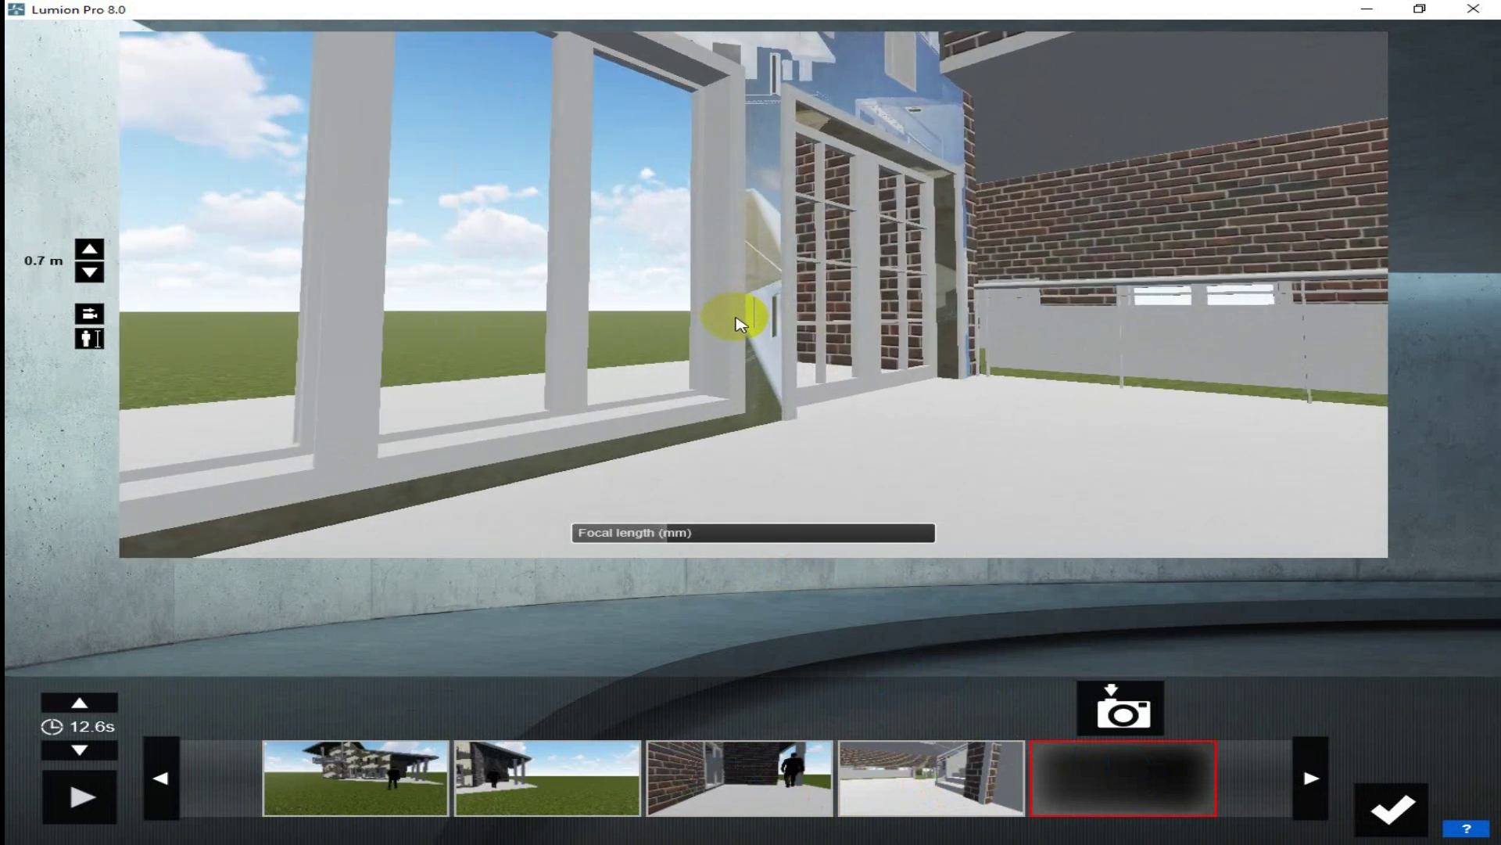
{"action": "left_click", "coordinate": [1150, 723]}
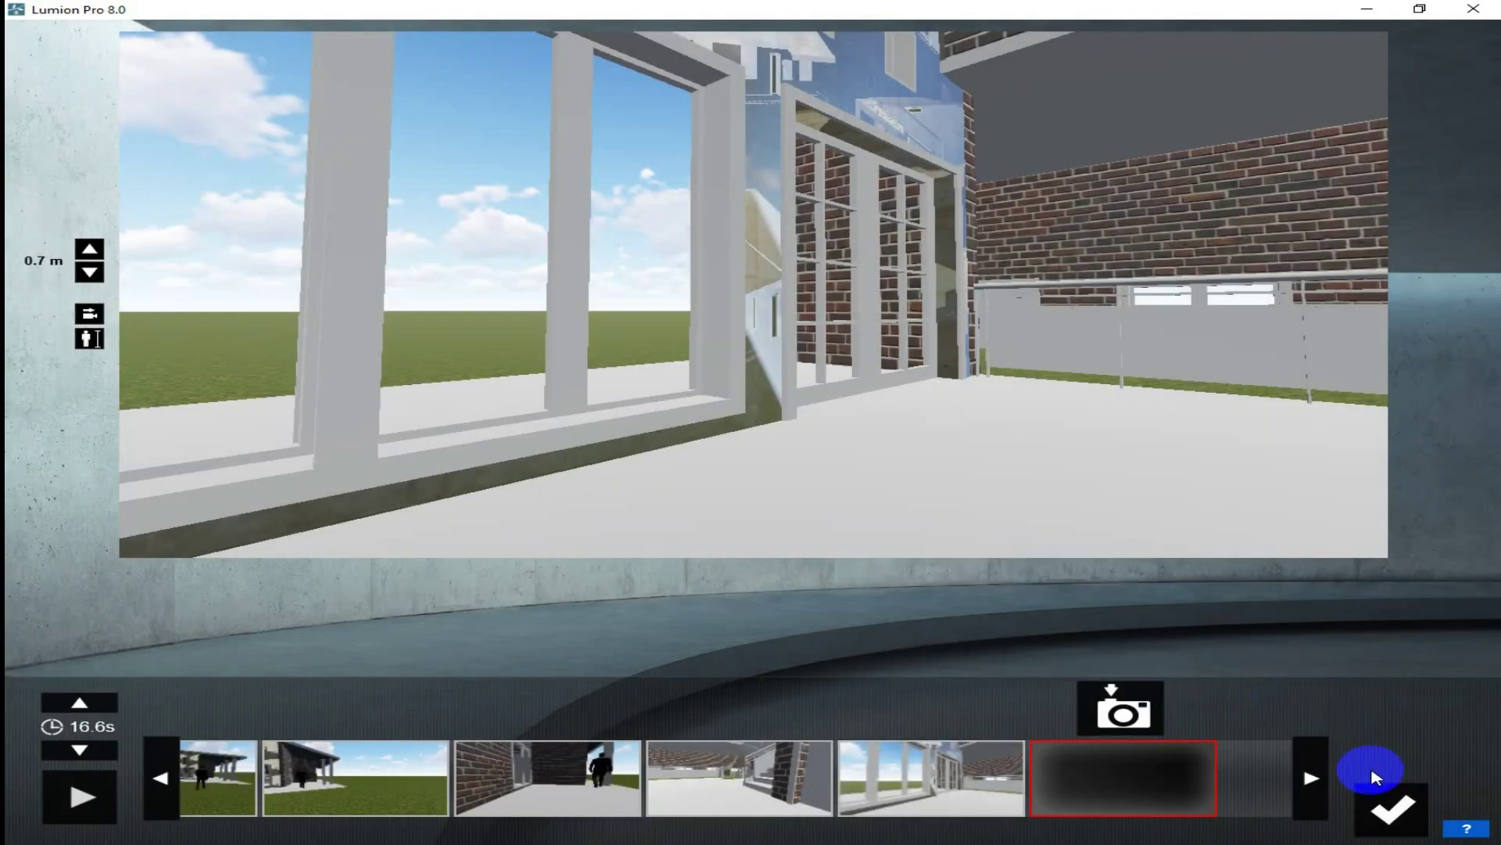
Step: Save the Flythrough clip's camera path and look over the render options for the entire movie
{"action": "left_click", "coordinate": [1391, 813]}
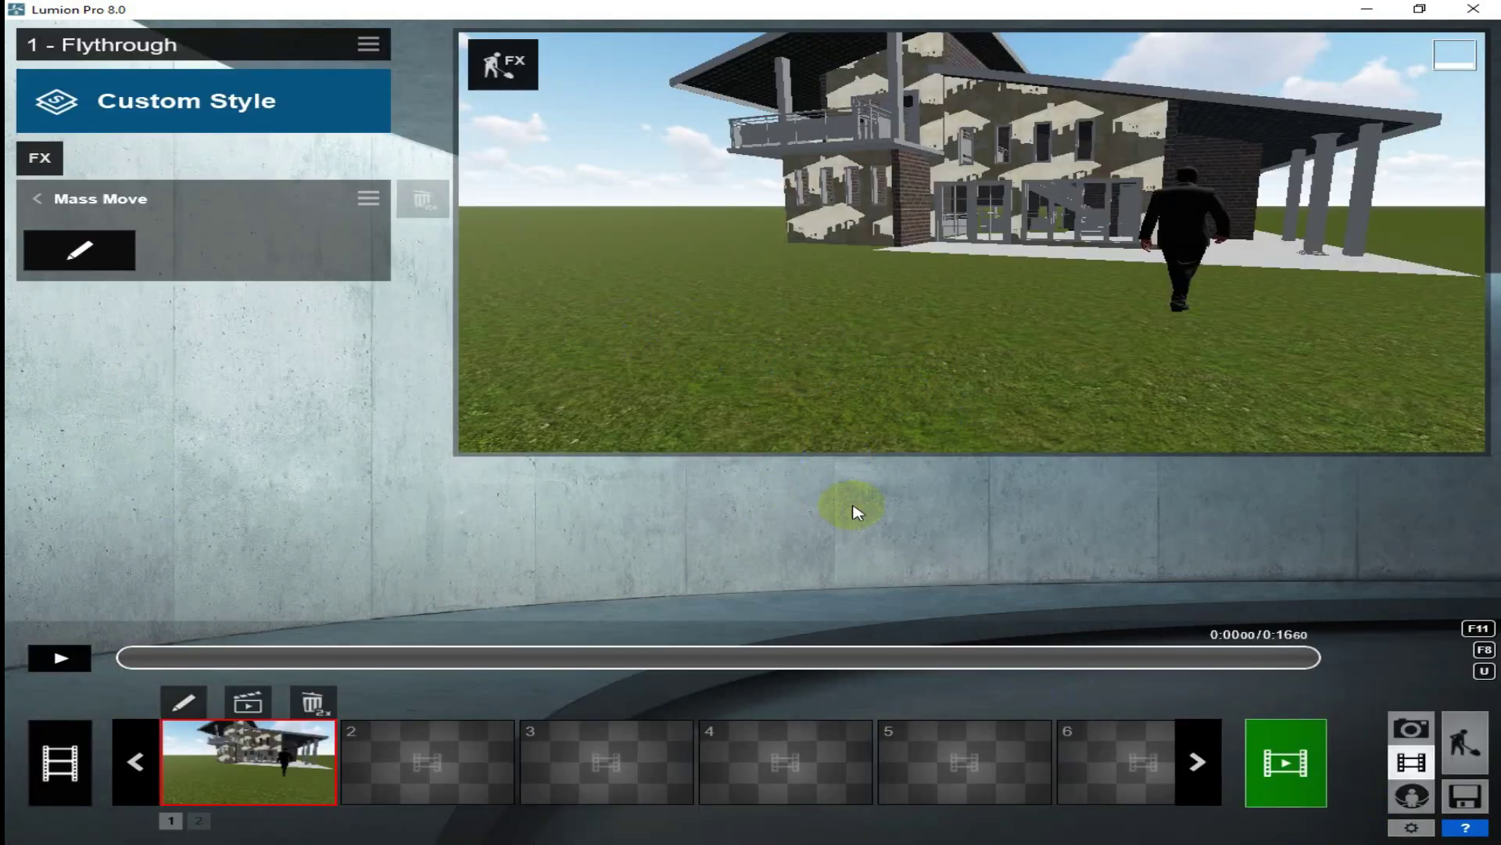
{"action": "left_click", "coordinate": [1303, 807]}
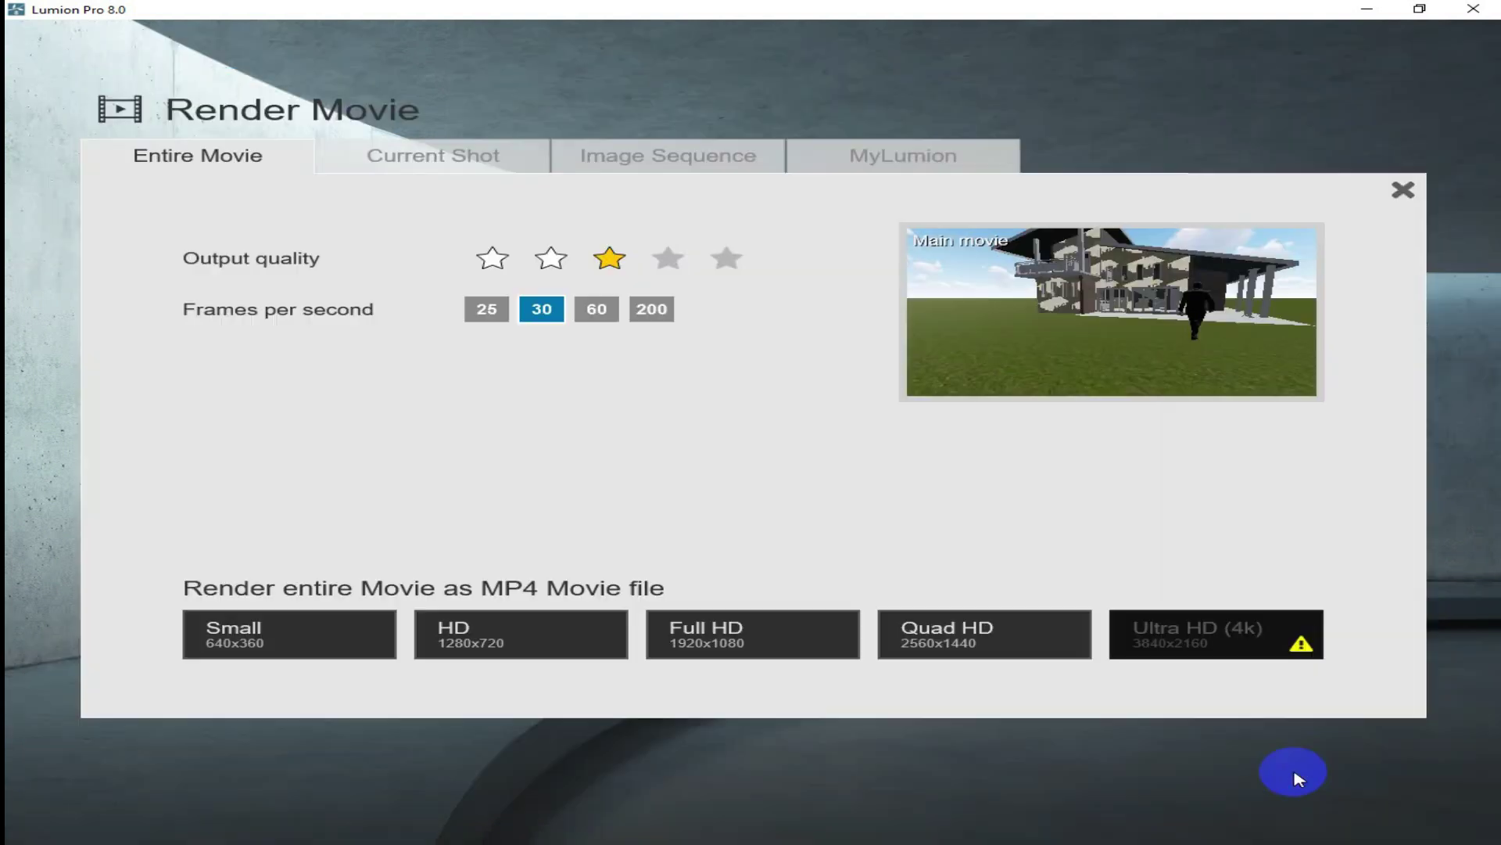
{"action": "left_click", "coordinate": [1402, 194]}
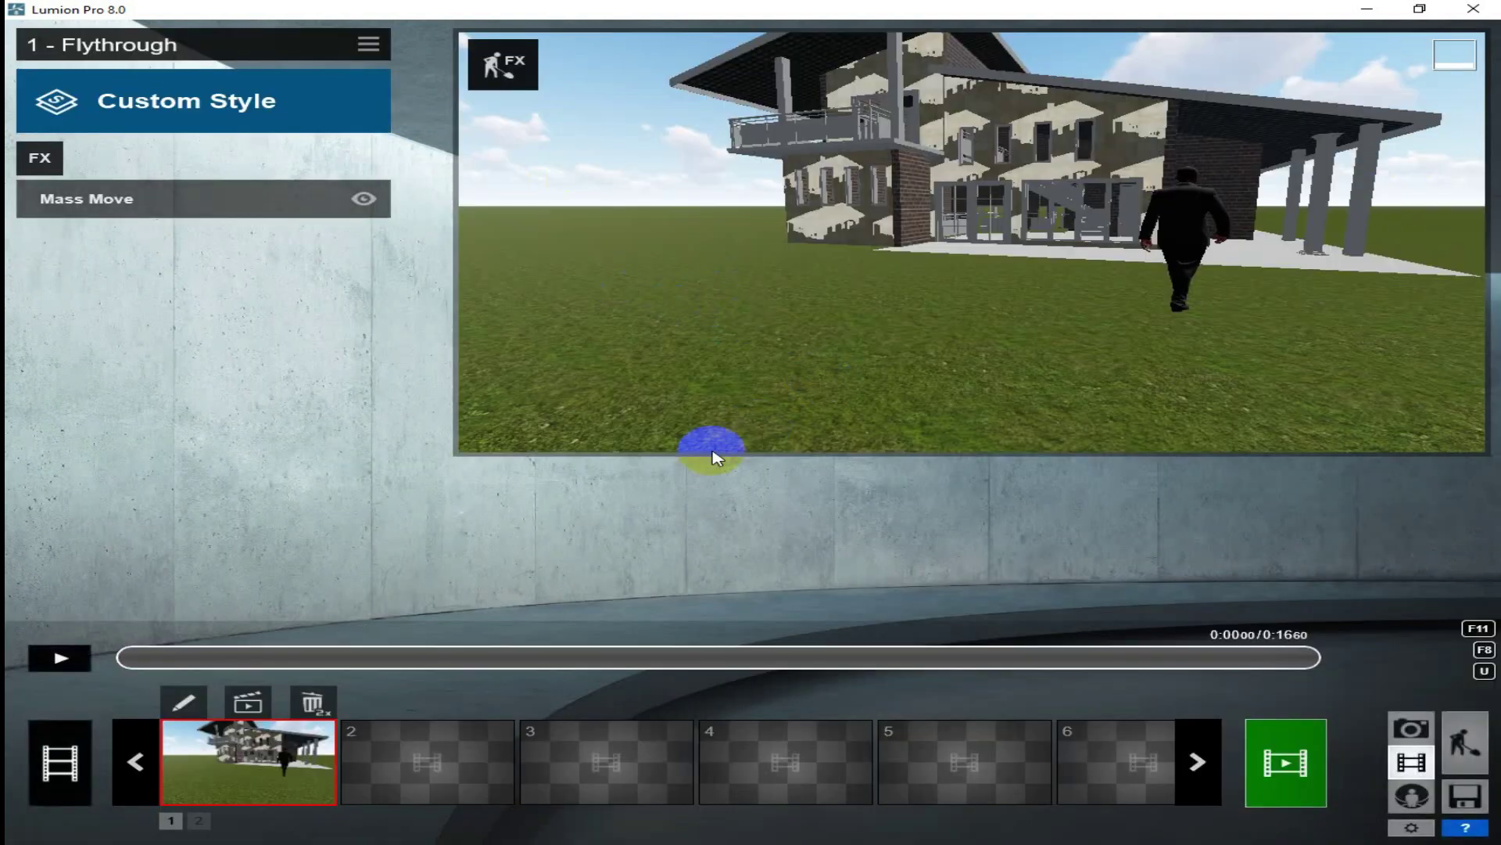
Step: Play back the entire movie to check the camera's route from the lawn into the house interior
{"action": "left_click", "coordinate": [332, 757]}
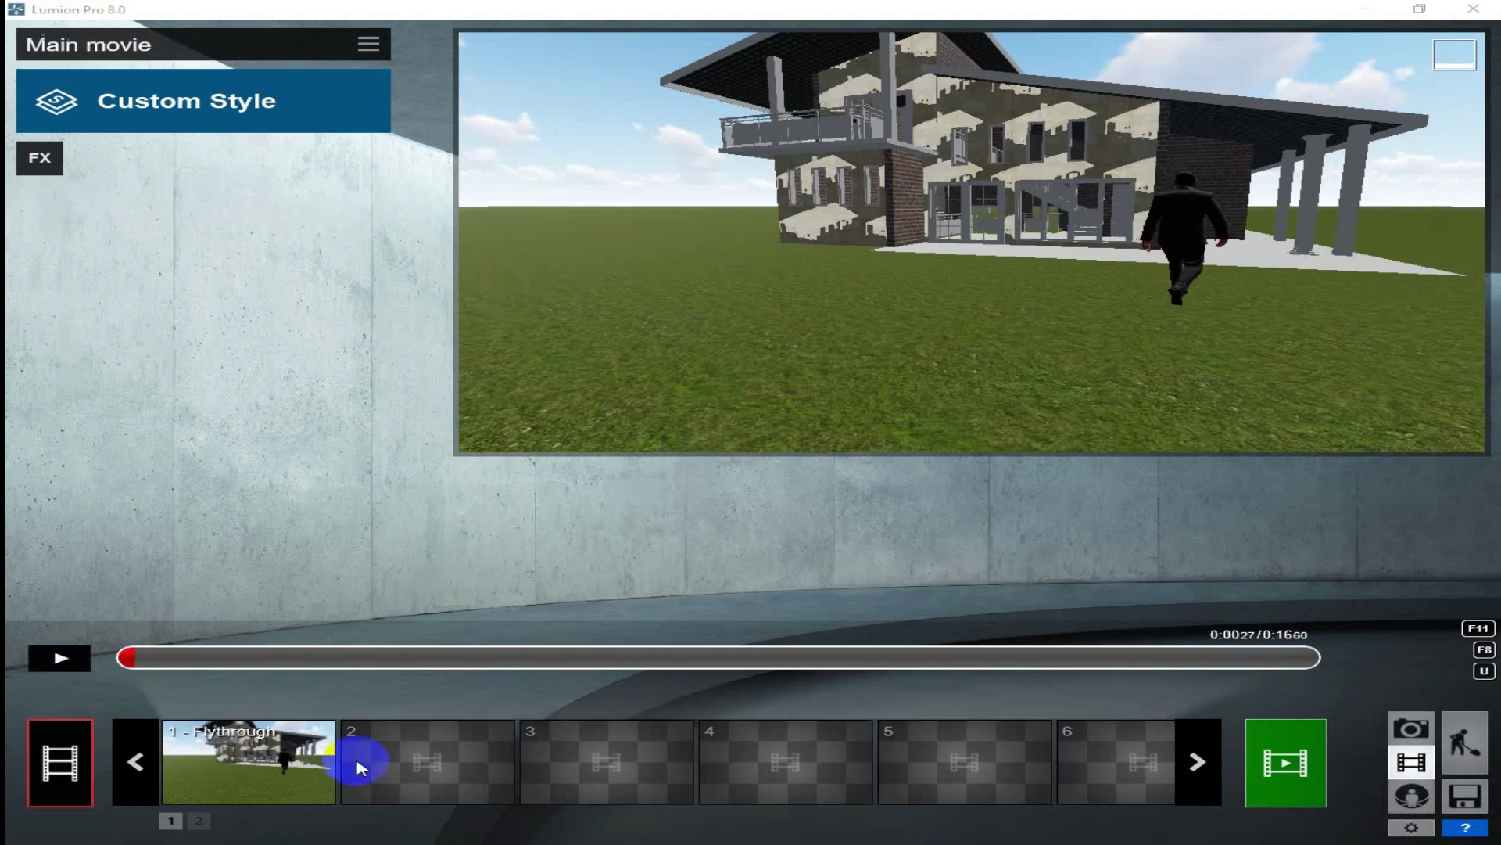
{"action": "left_click", "coordinate": [62, 659]}
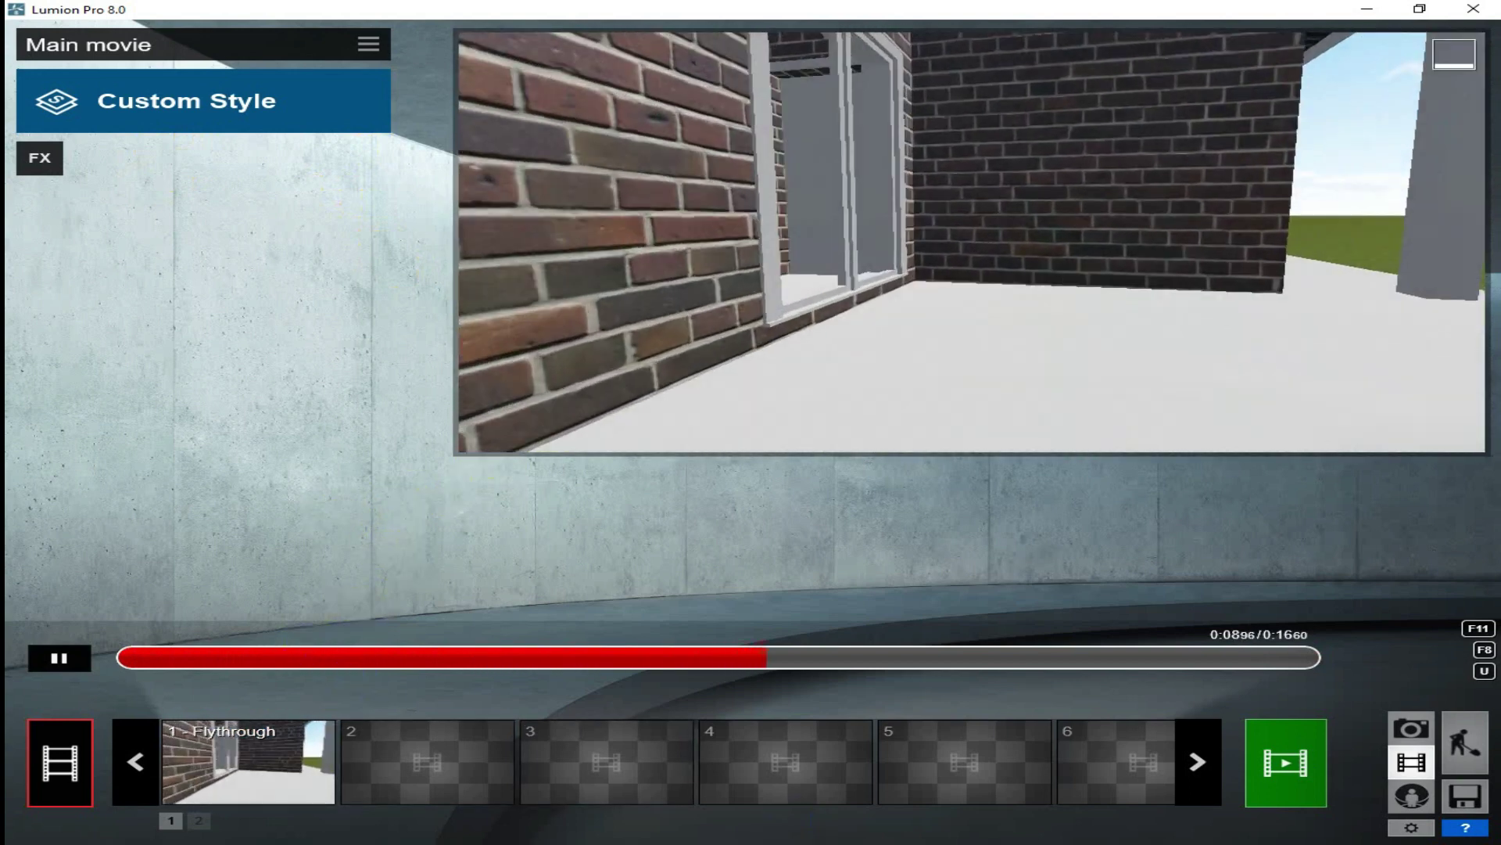
{"action": "left_click", "coordinate": [56, 660]}
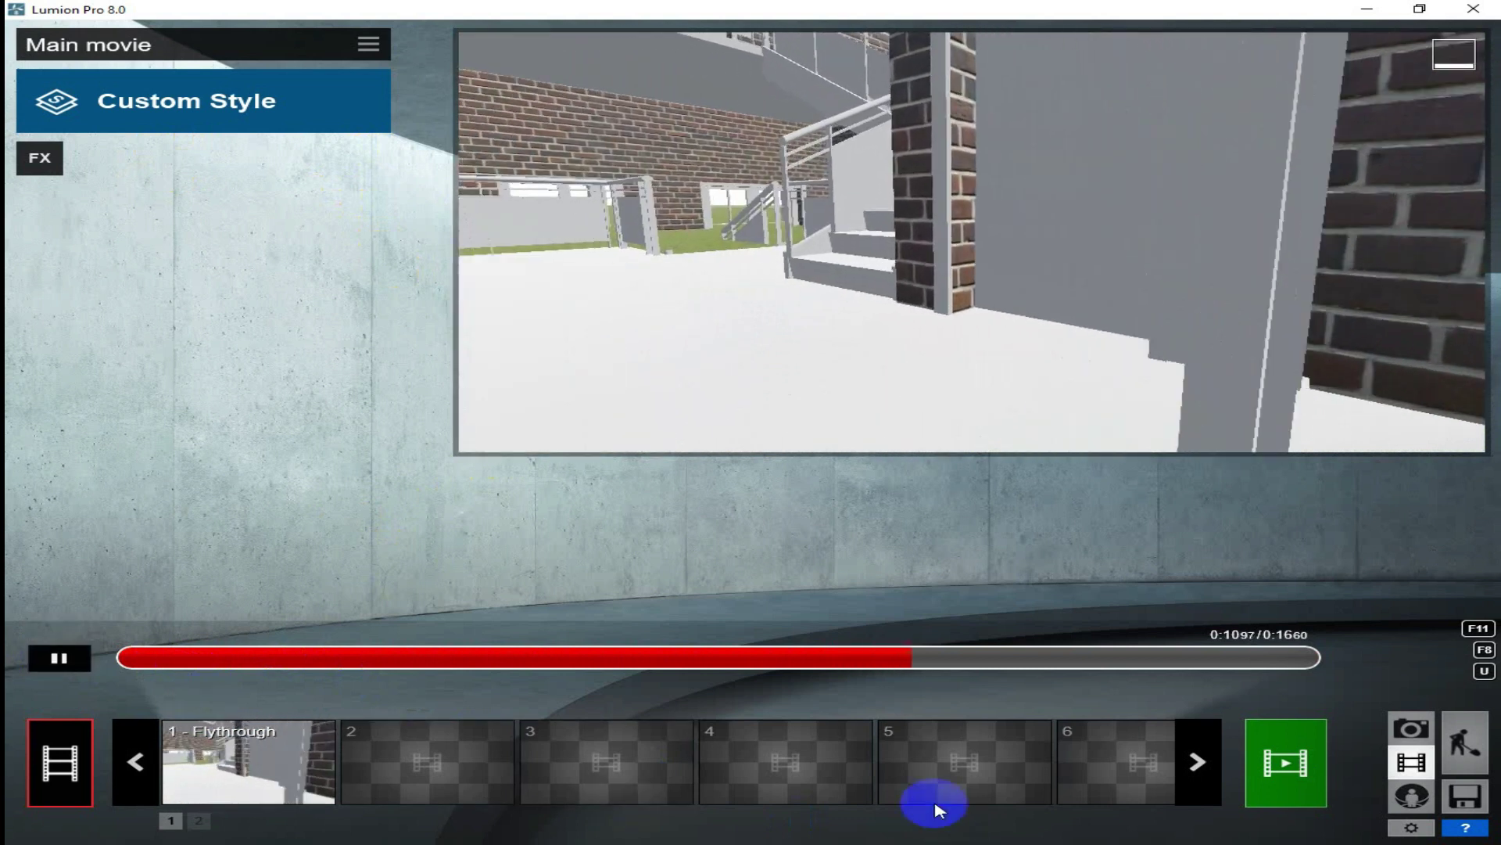
{"action": "left_click", "coordinate": [88, 658]}
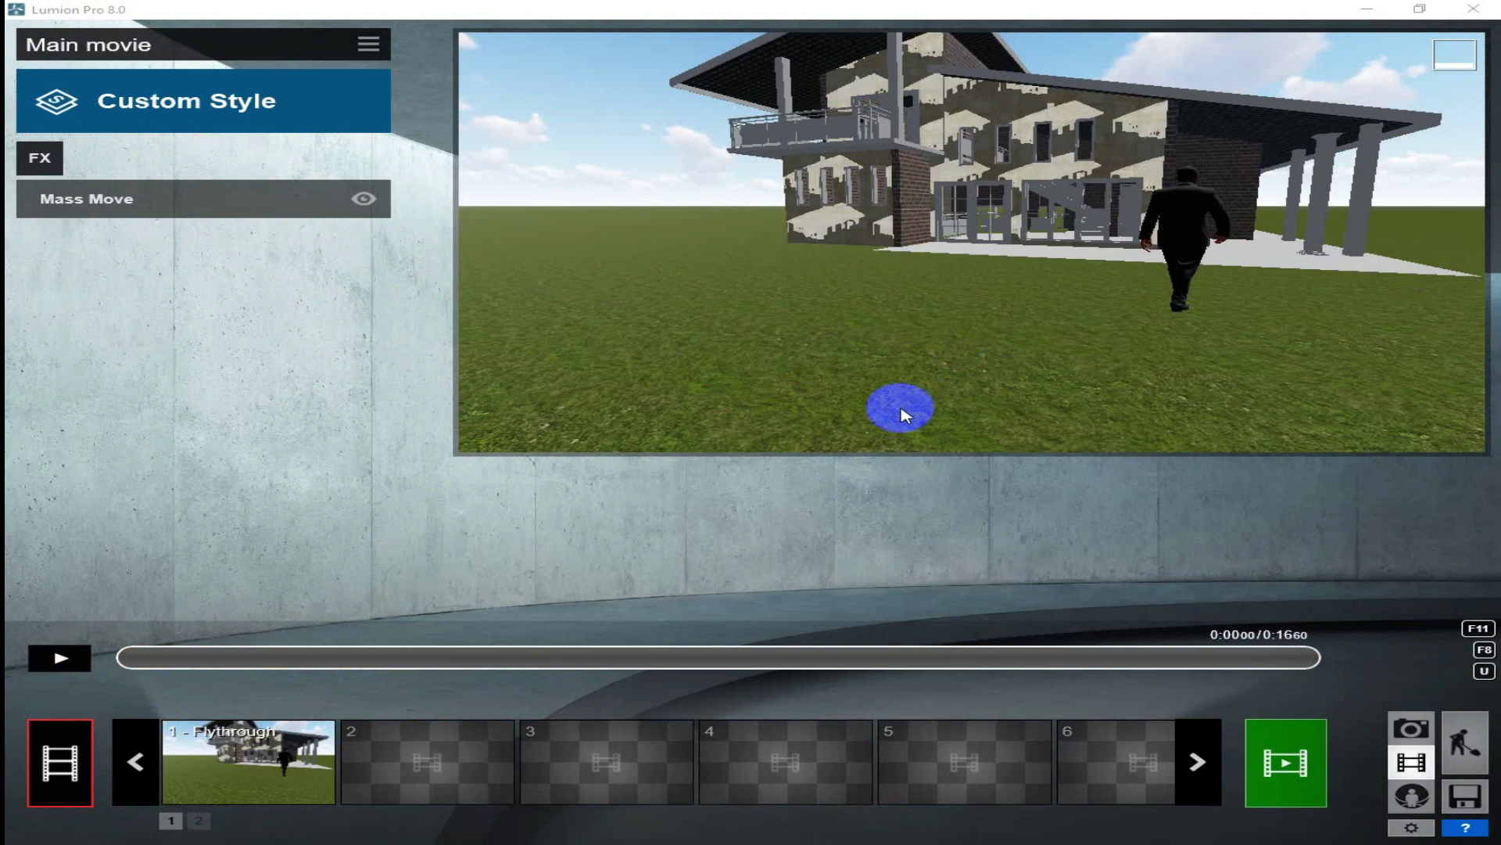
Step: Look over the house and the walking man in Build mode, and return to the movie editor
{"action": "left_click", "coordinate": [1473, 747]}
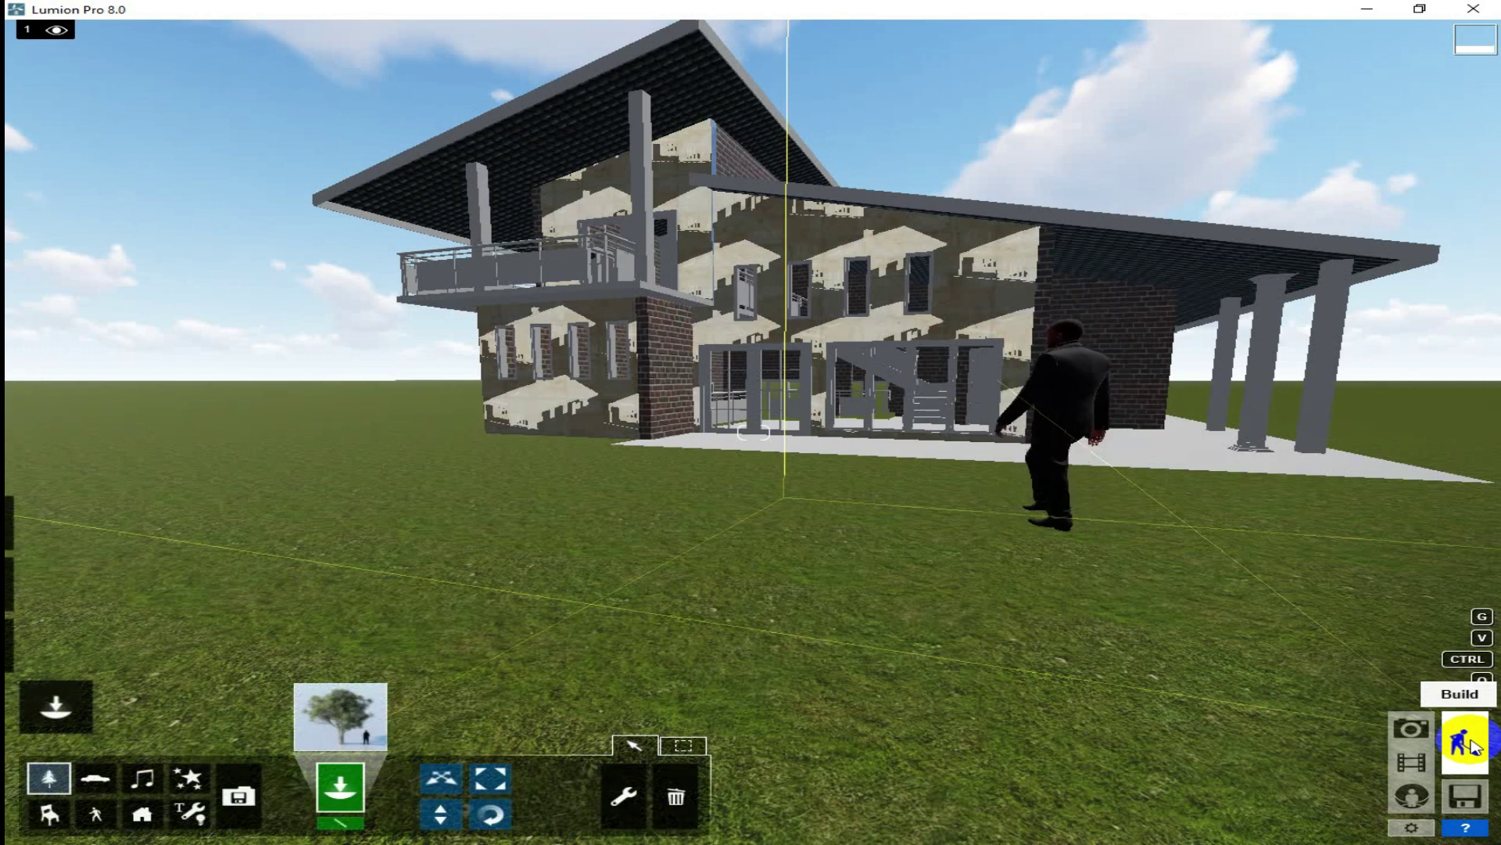
{"action": "scroll", "coordinate": [929, 630], "scroll_direction": "down", "scroll_amount": 3}
{"action": "scroll", "coordinate": [931, 626], "scroll_direction": "up", "scroll_amount": 2}
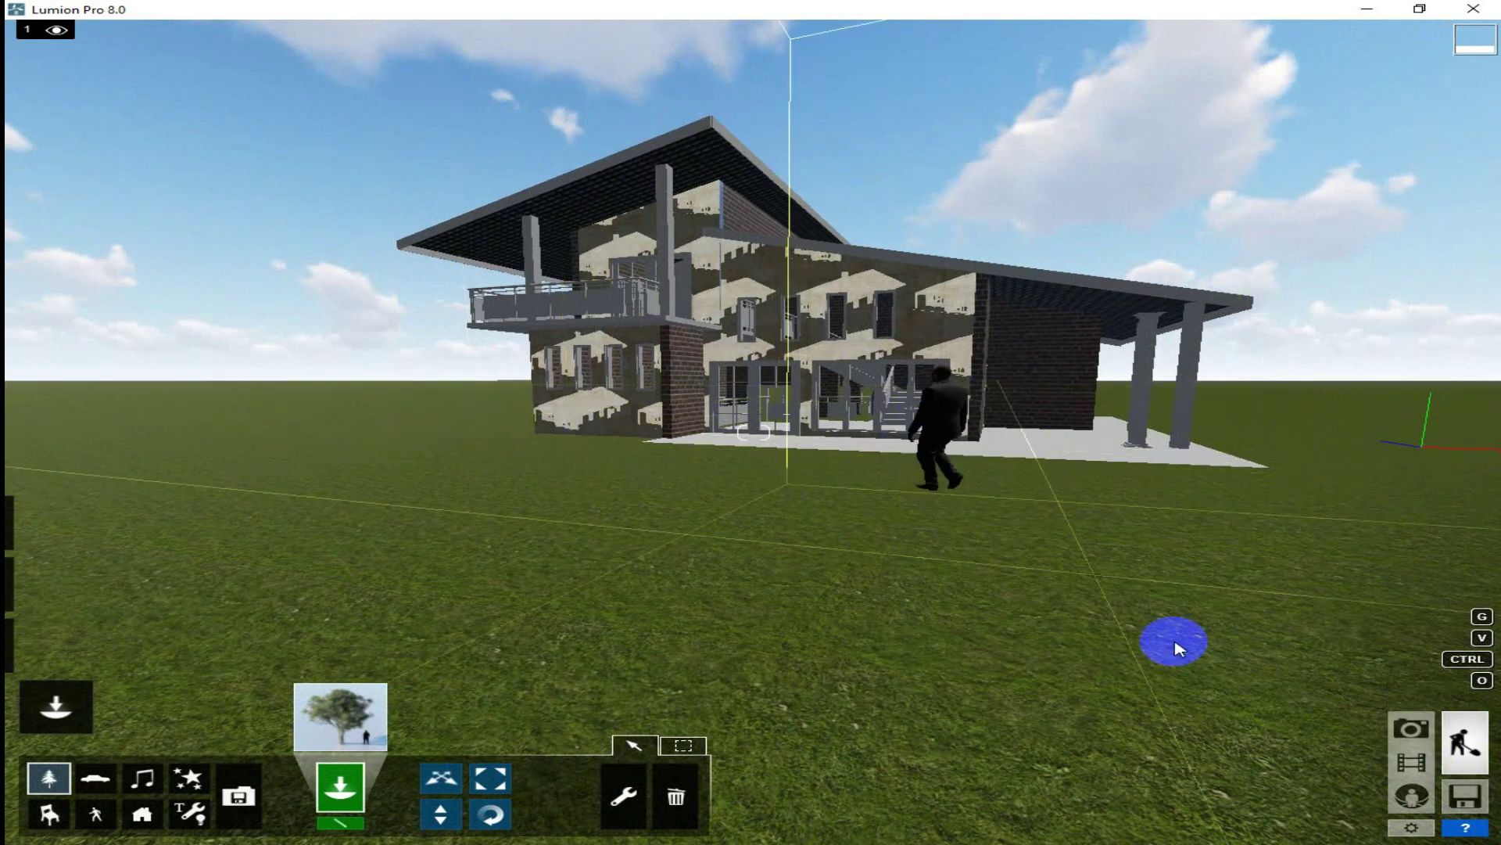
{"action": "left_click", "coordinate": [1400, 763]}
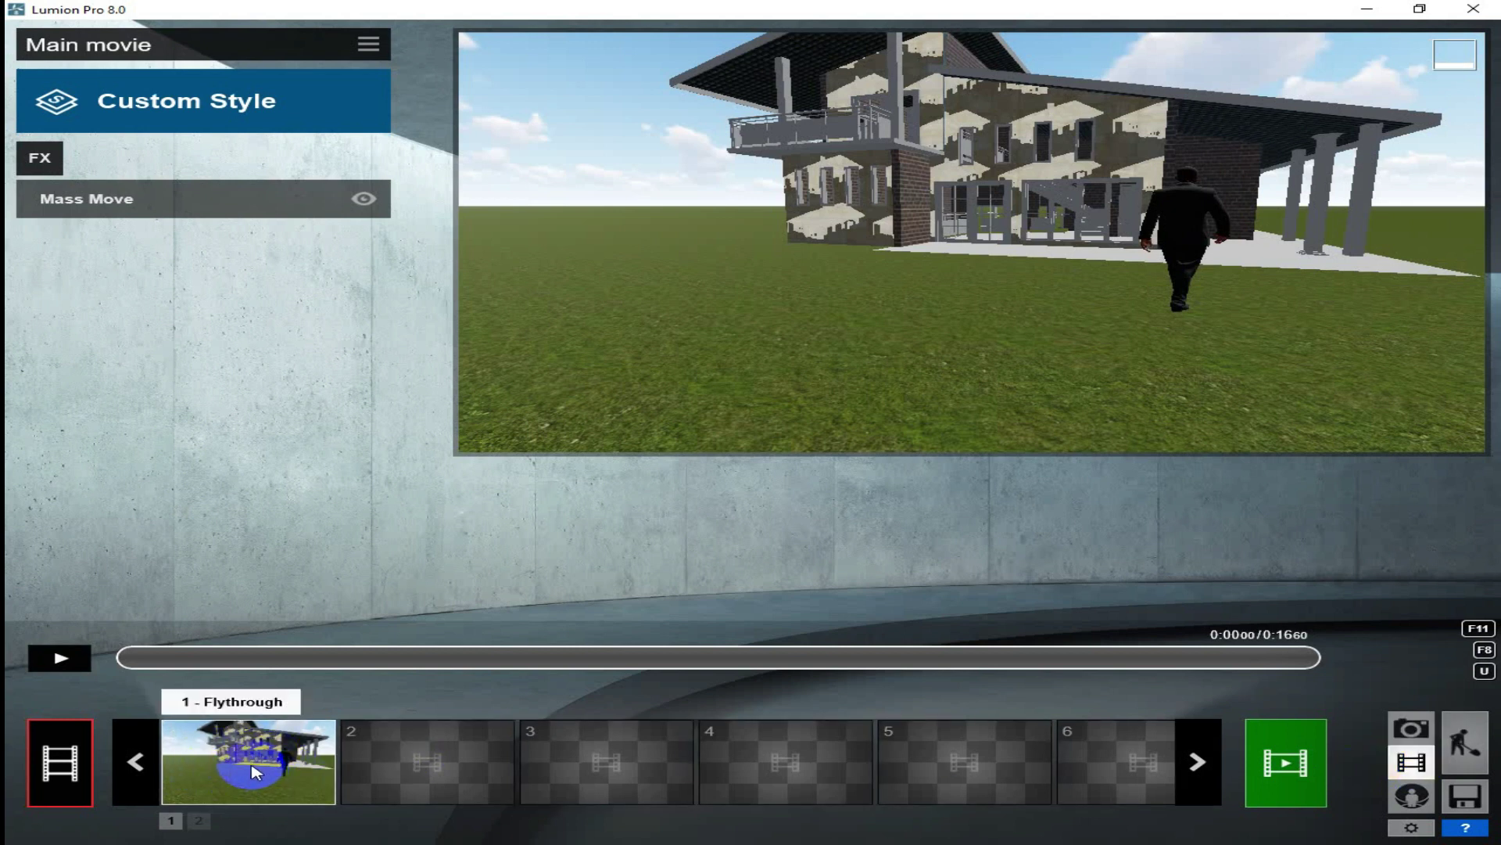
Step: Reopen the Flythrough clip's camera path and review its keyframes from the interior window view back to the first exterior view
{"action": "left_click", "coordinate": [282, 770]}
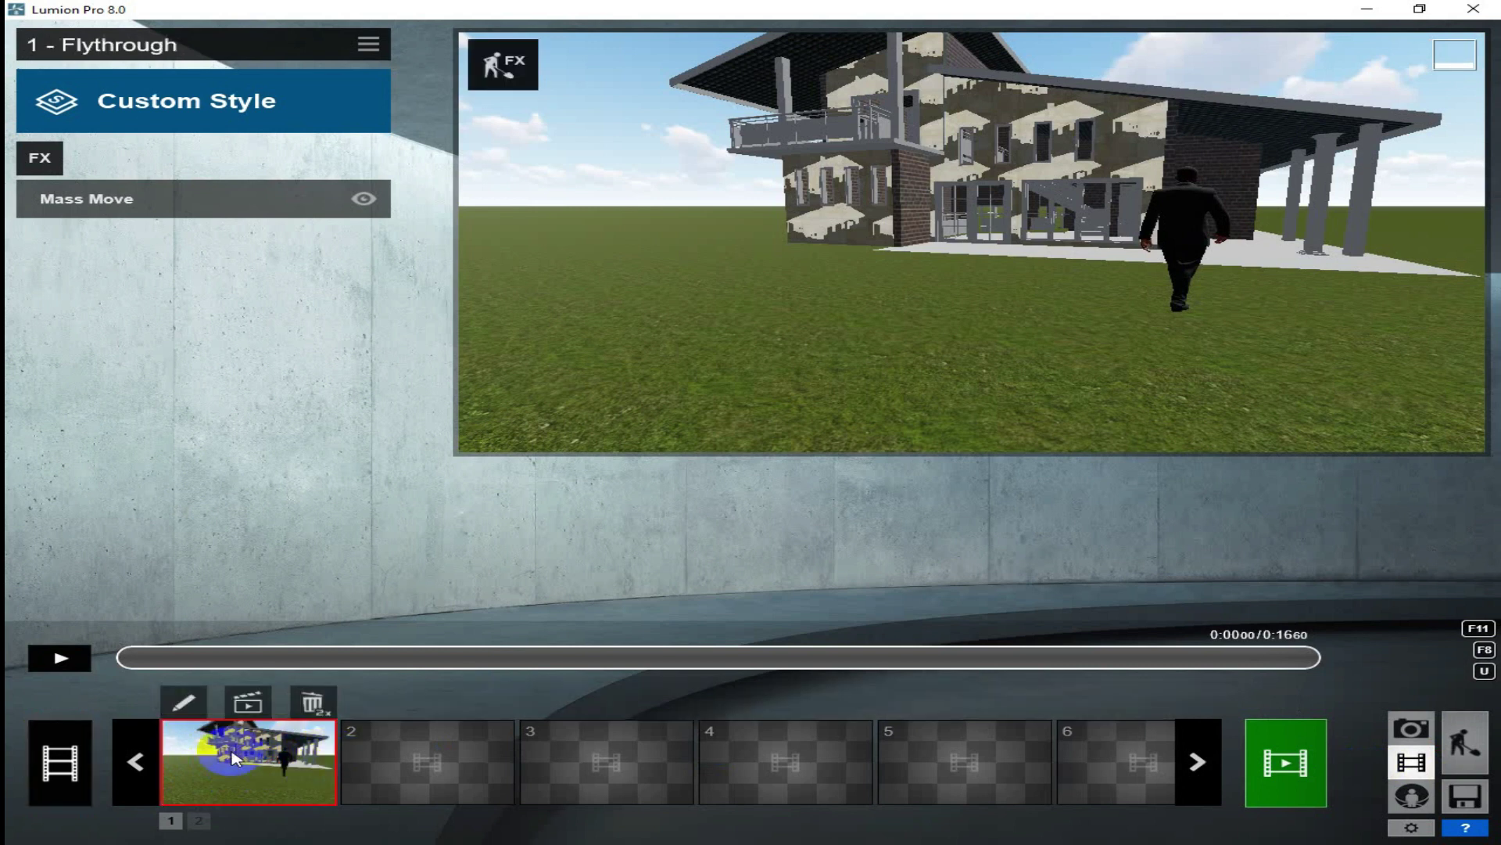
{"action": "left_click", "coordinate": [183, 708]}
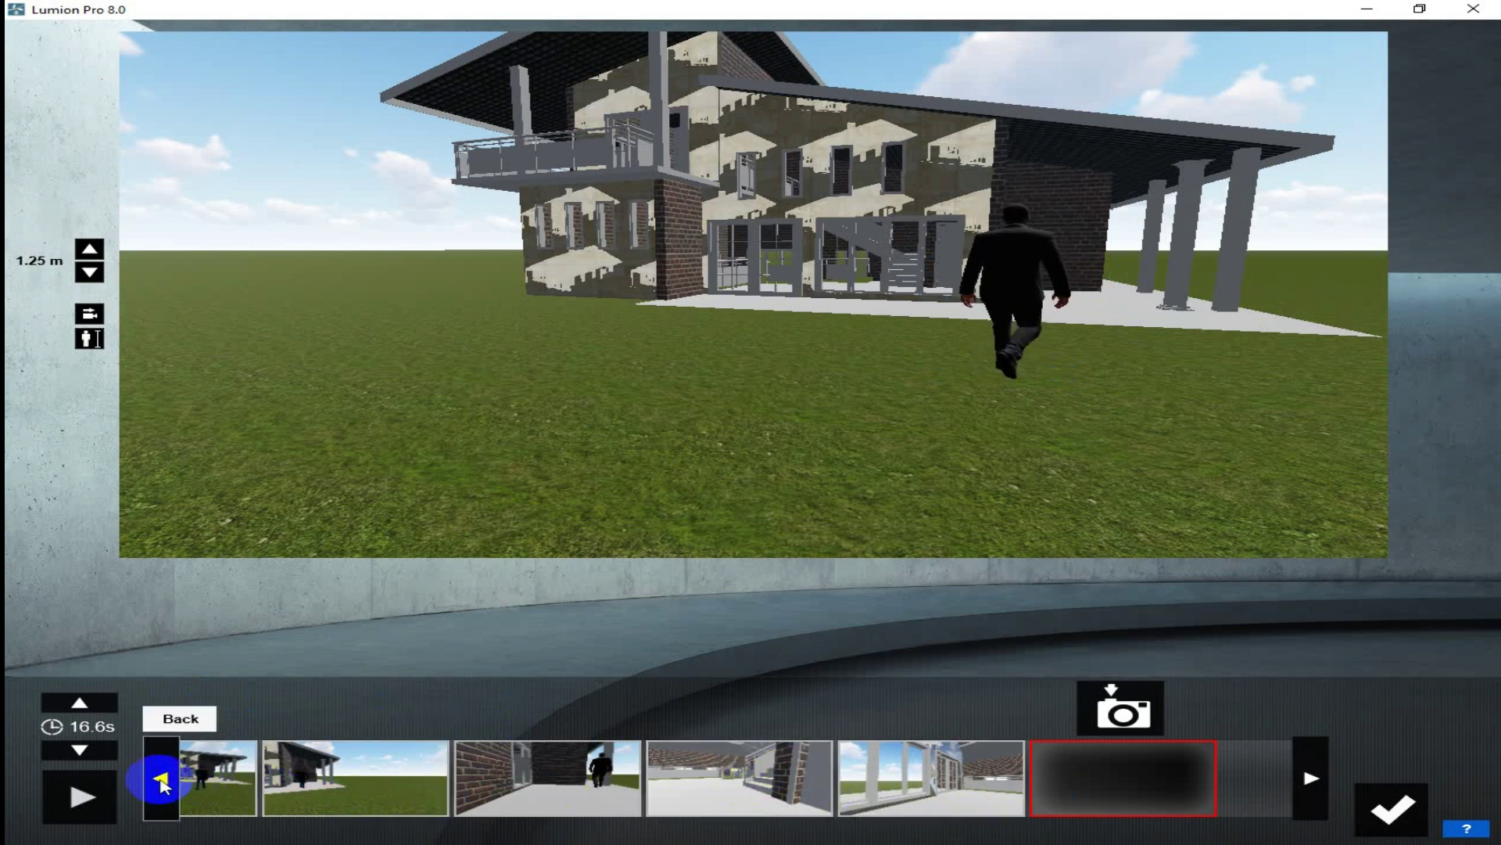
{"action": "left_click", "coordinate": [161, 780]}
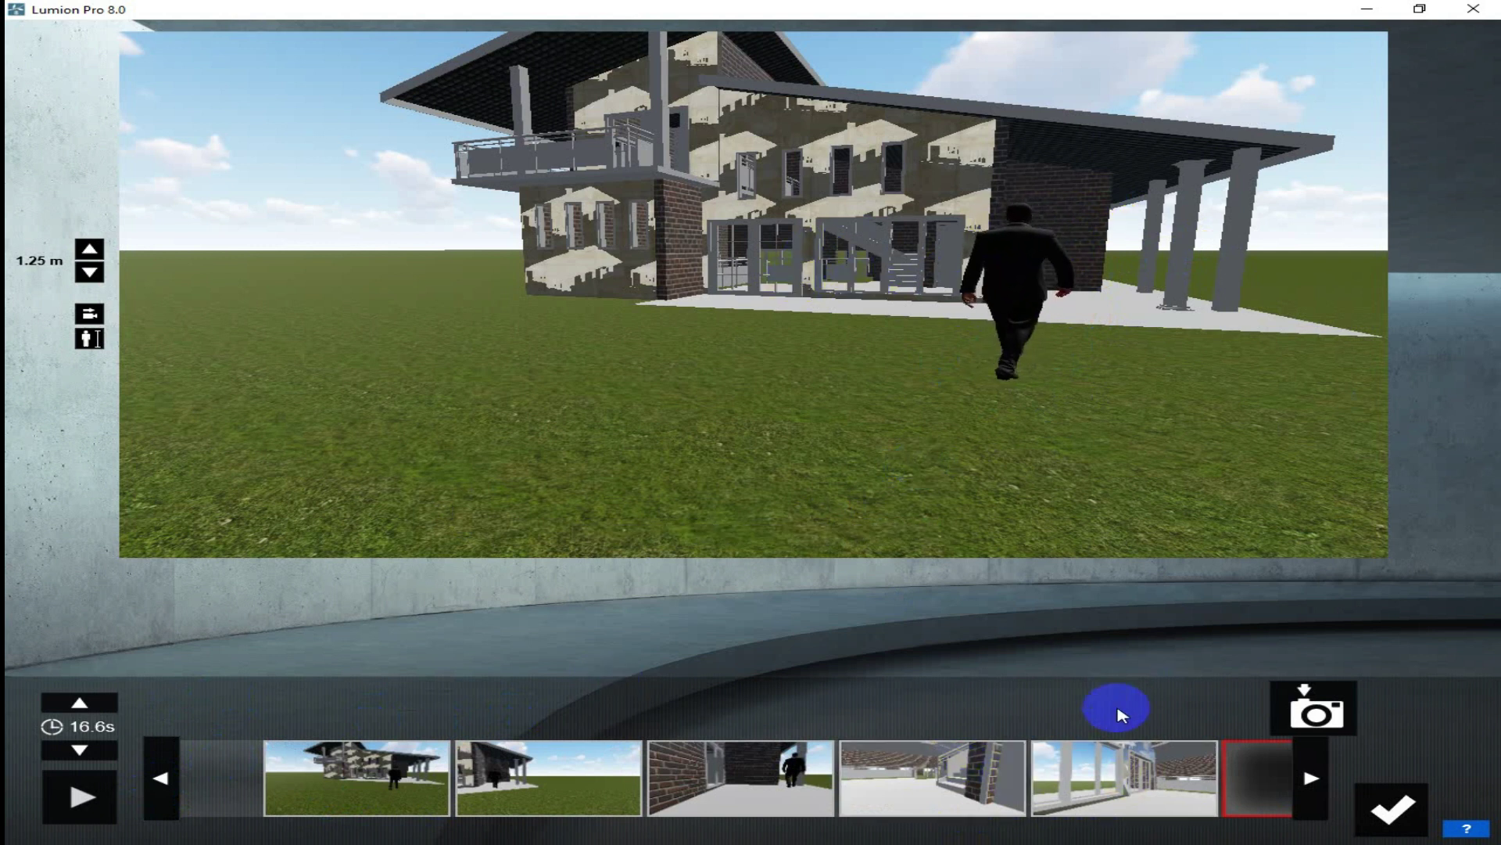
{"action": "left_click", "coordinate": [1138, 781]}
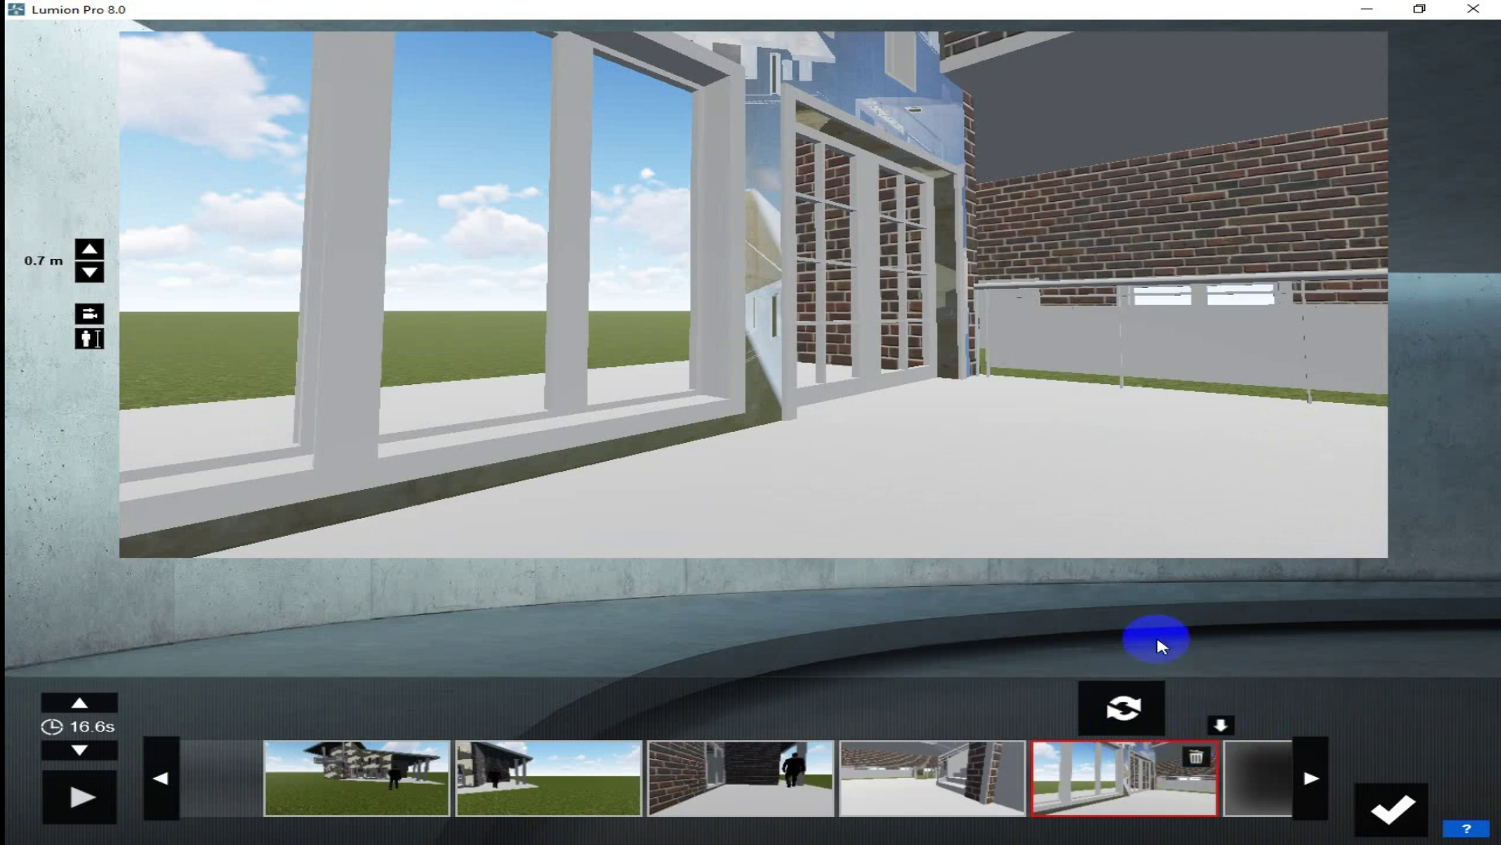
{"action": "left_click", "coordinate": [946, 782]}
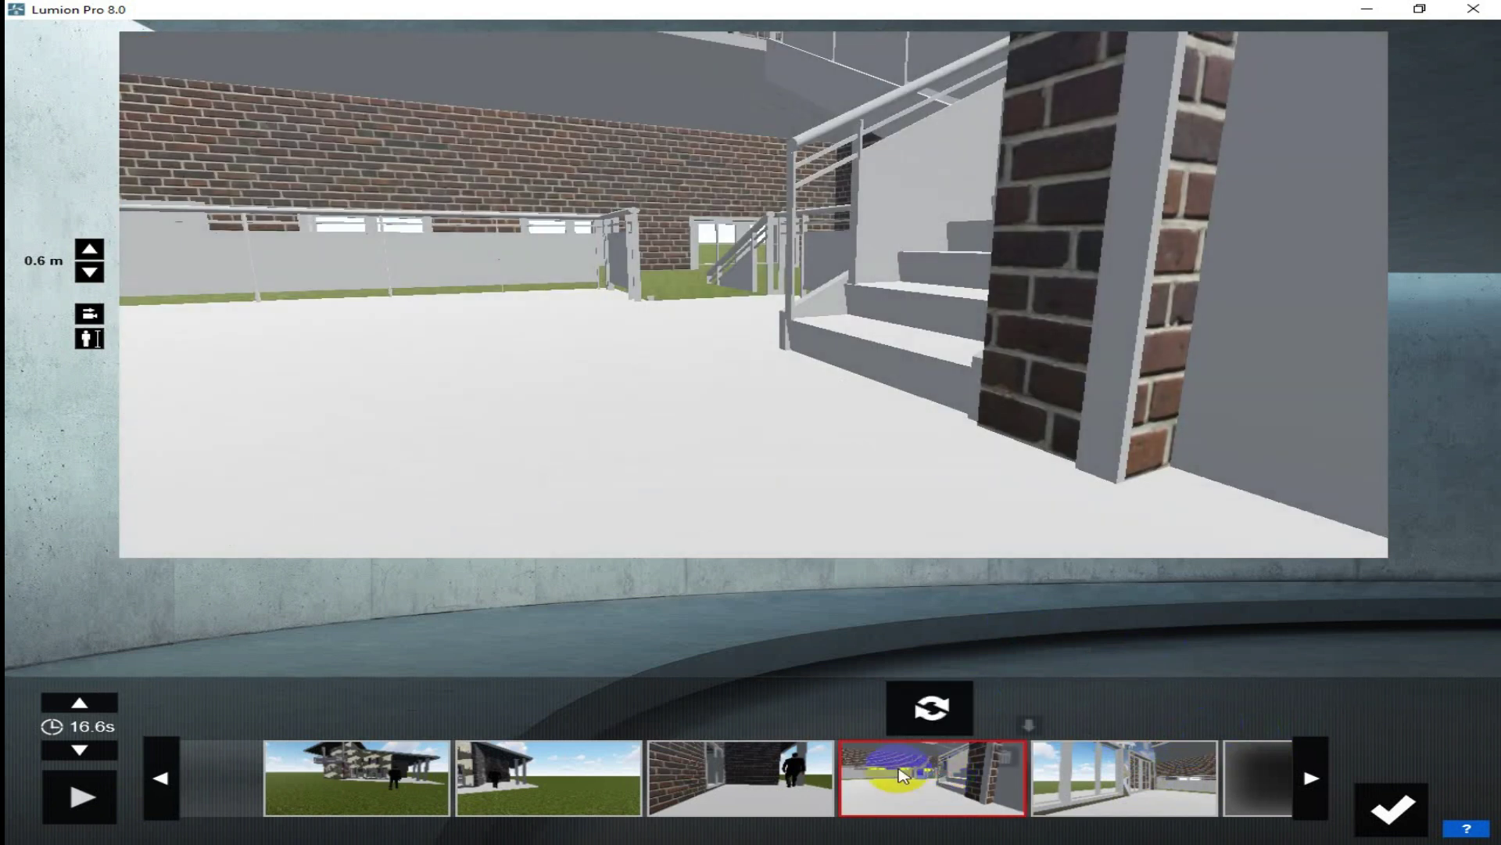
{"action": "left_click", "coordinate": [747, 775]}
{"action": "left_click", "coordinate": [519, 784]}
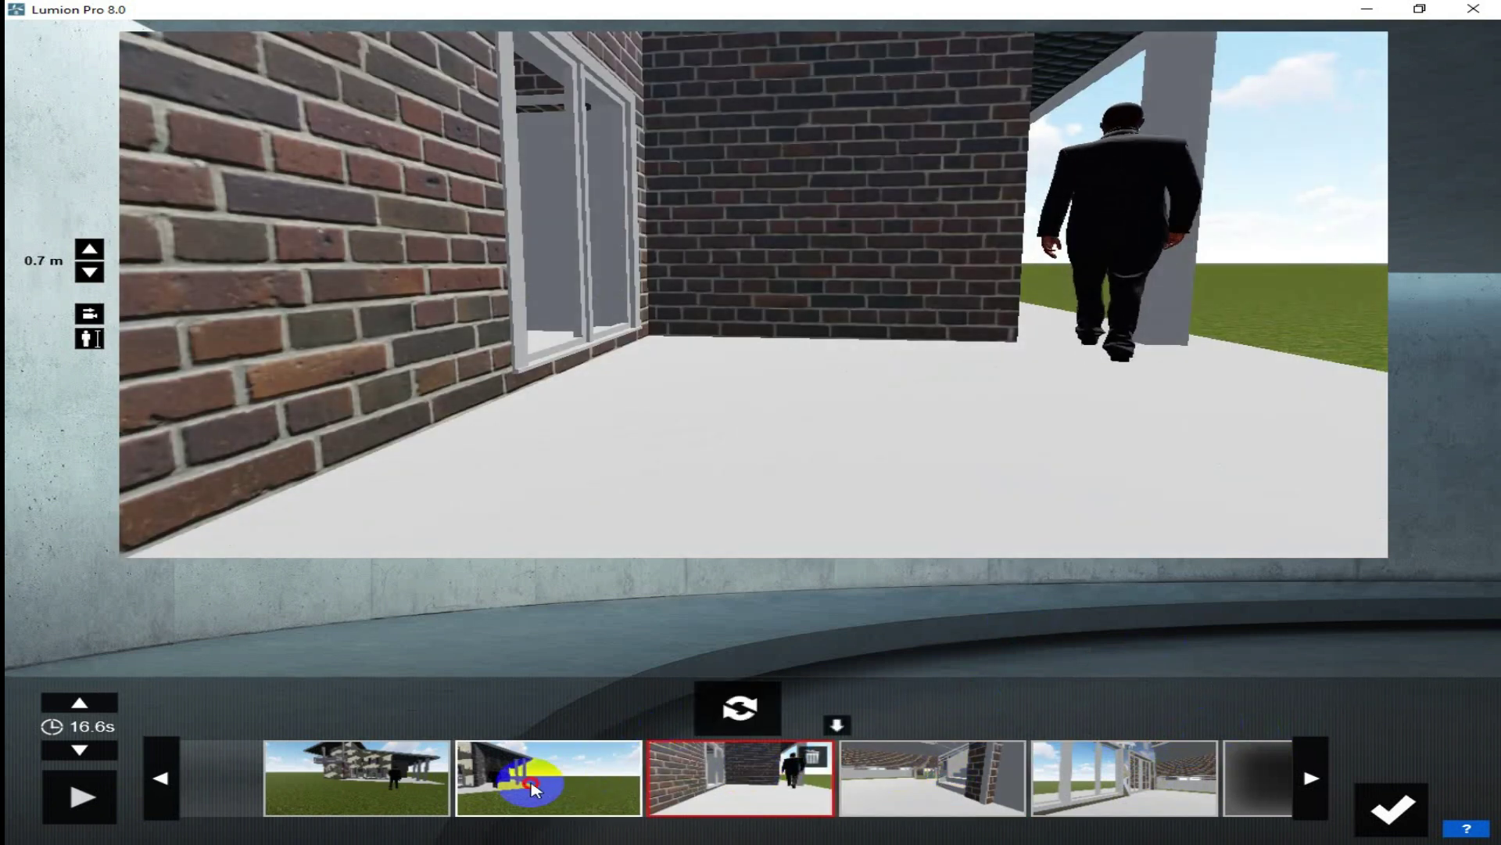
{"action": "left_click", "coordinate": [400, 785]}
{"action": "left_click", "coordinate": [770, 786]}
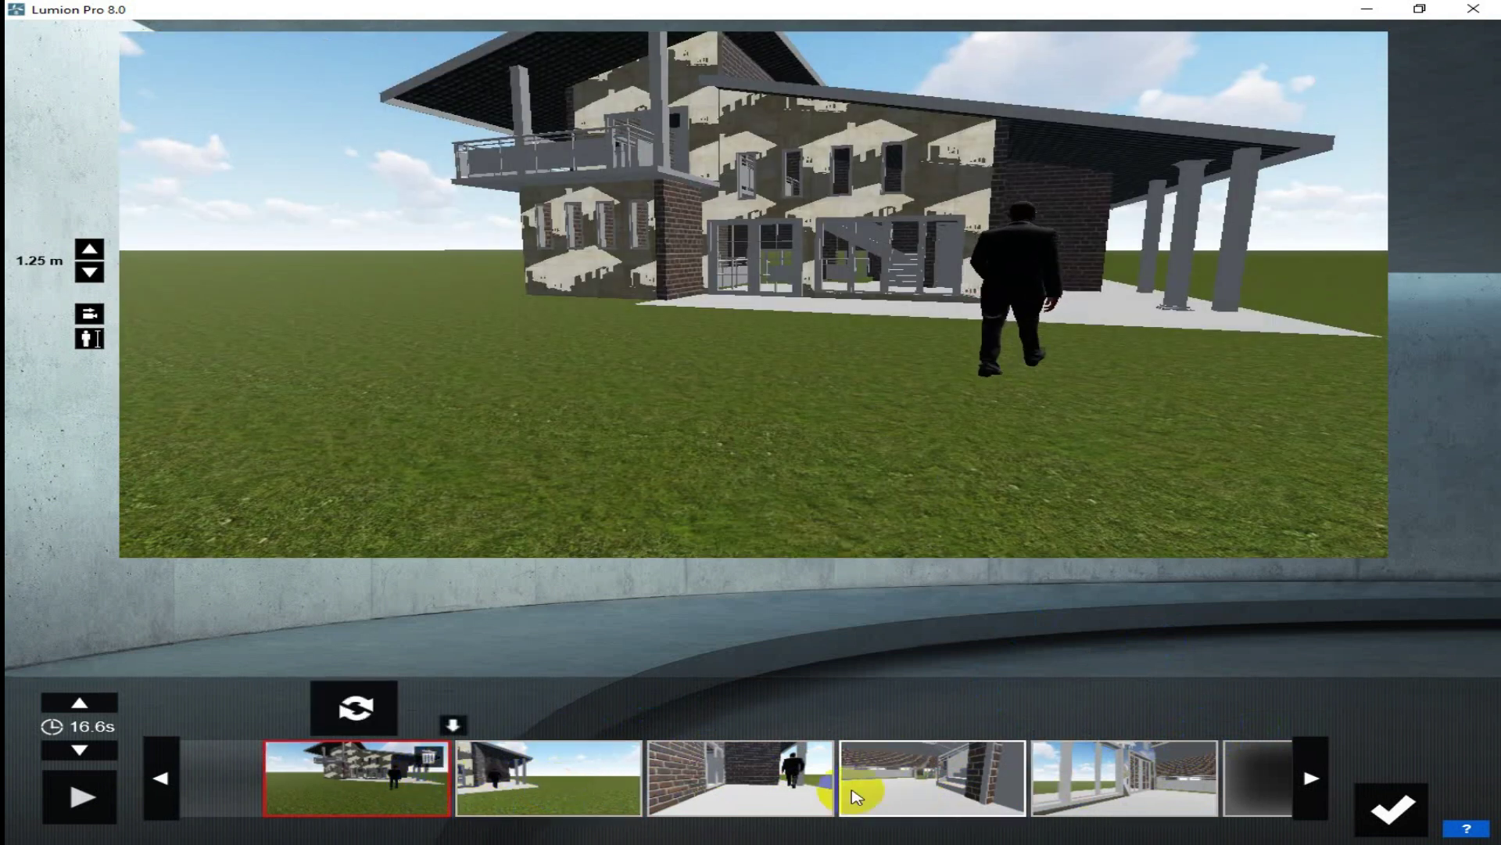
{"action": "left_click", "coordinate": [1390, 807]}
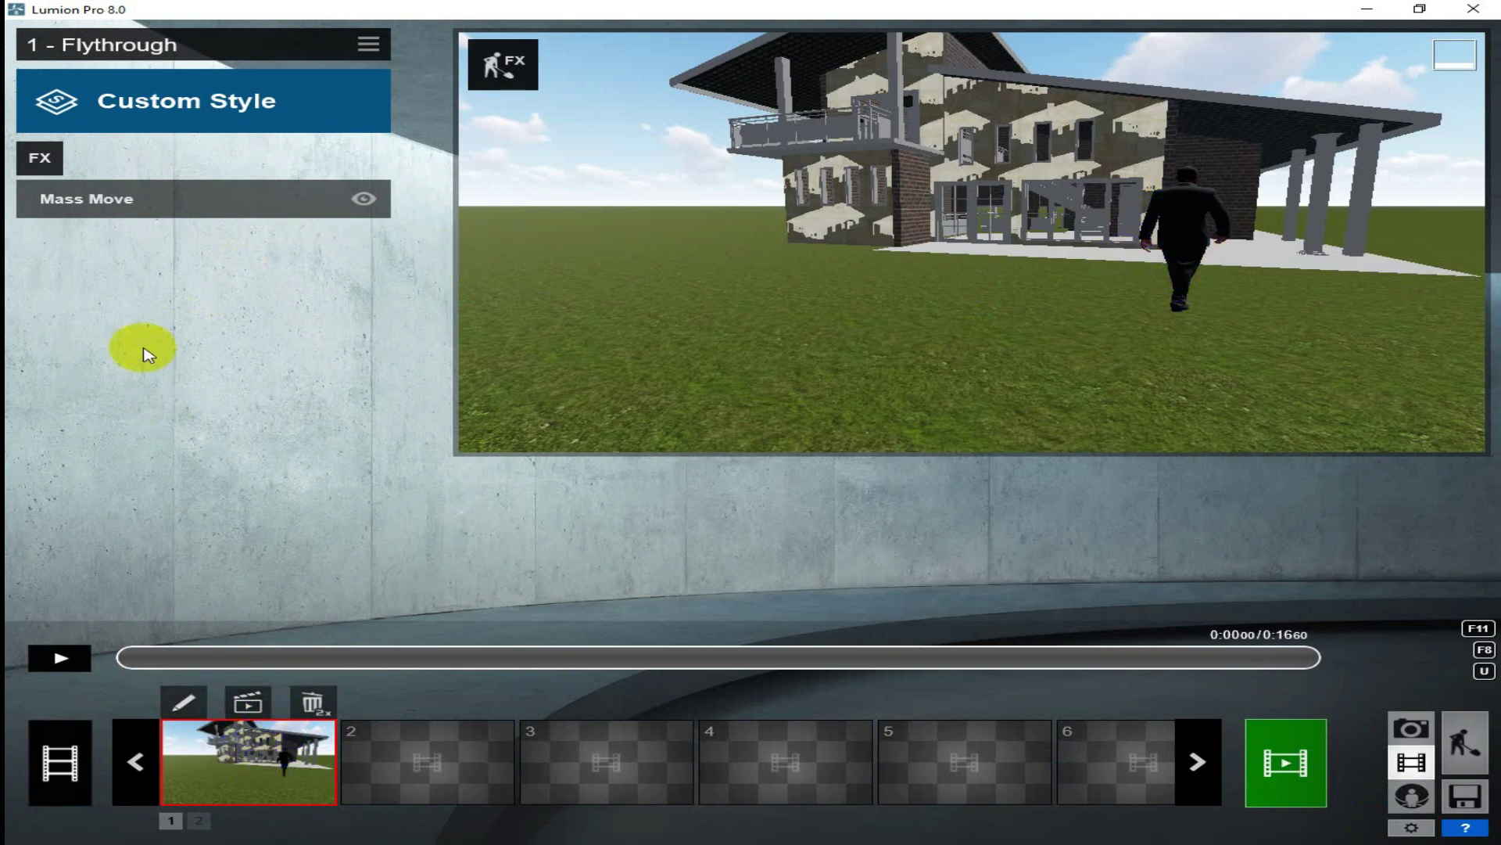
Step: Open the clip's Mass Move path for editing and examine the man's route up to its end node beside the porch door
{"action": "left_click", "coordinate": [133, 209]}
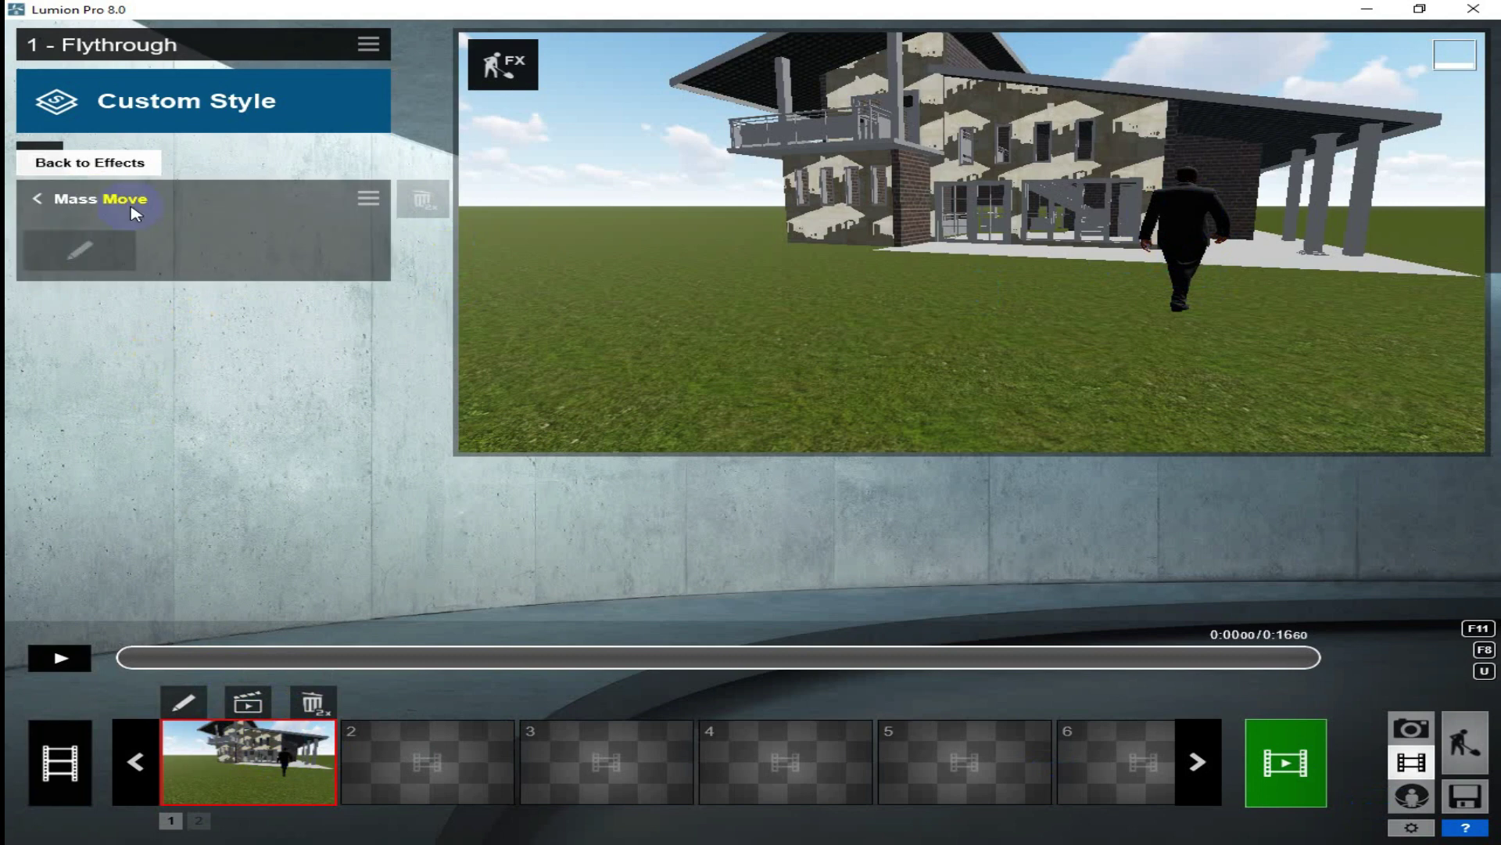
{"action": "left_click", "coordinate": [92, 251]}
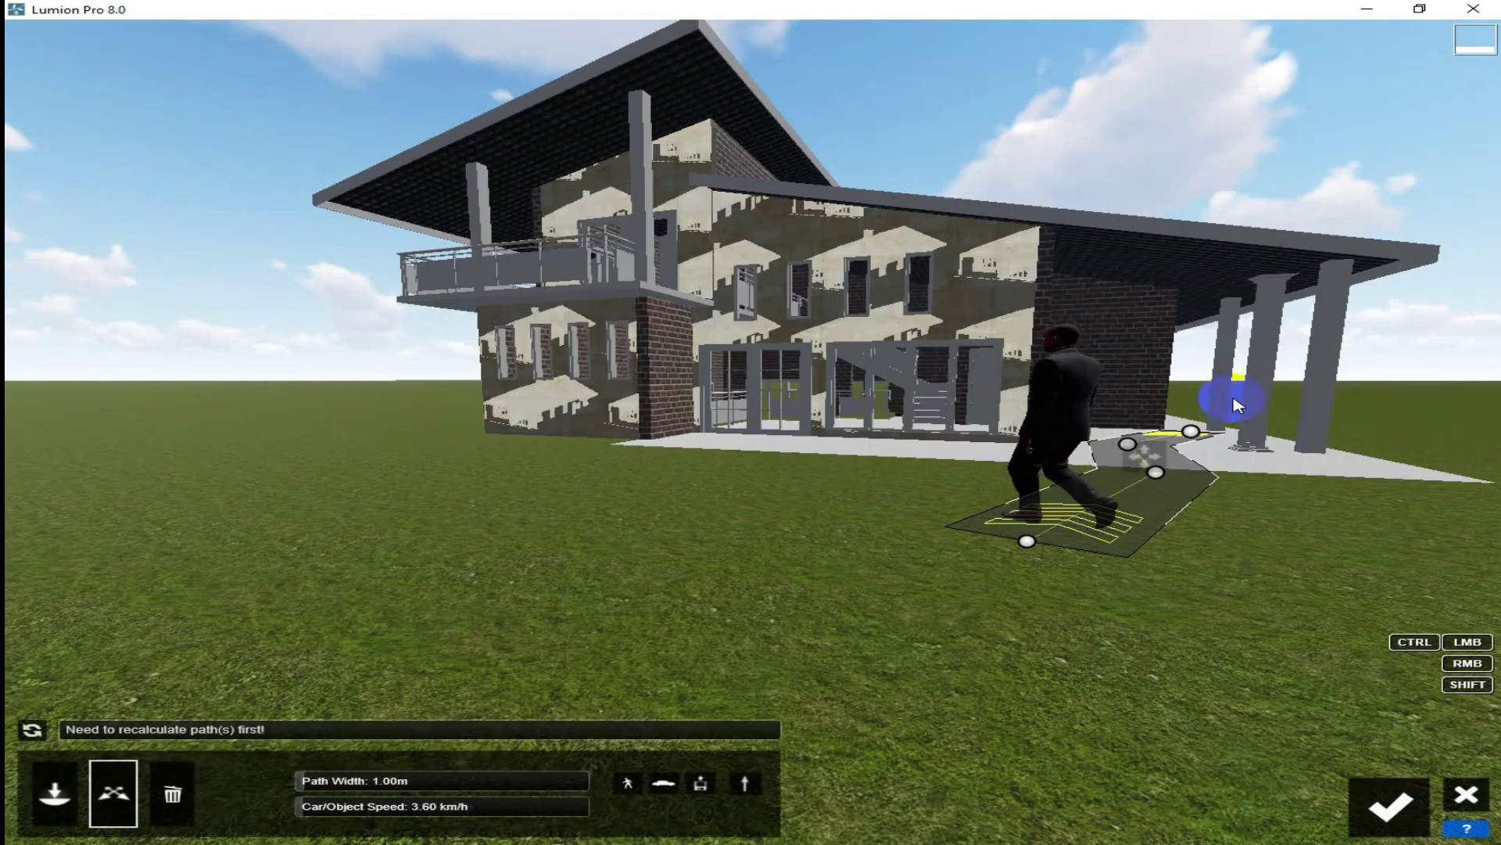
{"action": "scroll", "coordinate": [1173, 424], "scroll_direction": "up", "scroll_amount": 5}
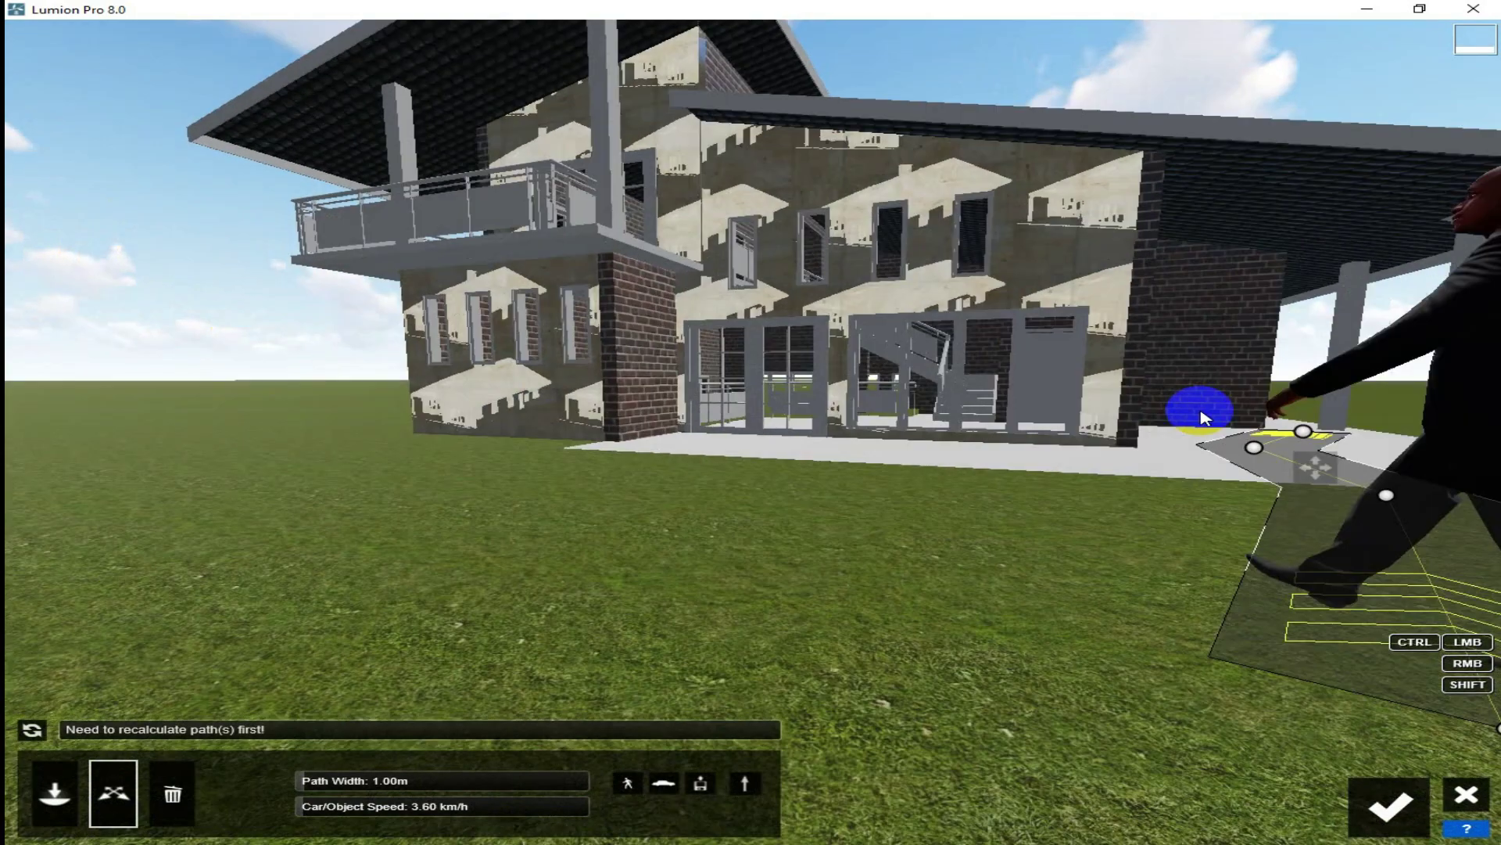
{"action": "scroll", "coordinate": [1073, 456], "scroll_direction": "down", "scroll_amount": 5}
{"action": "right_click_drag", "start_coordinate": [946, 530], "coordinate": [947, 522]}
{"action": "scroll", "coordinate": [915, 445], "scroll_direction": "up", "scroll_amount": 4}
{"action": "scroll", "coordinate": [915, 452], "scroll_direction": "up", "scroll_amount": 6}
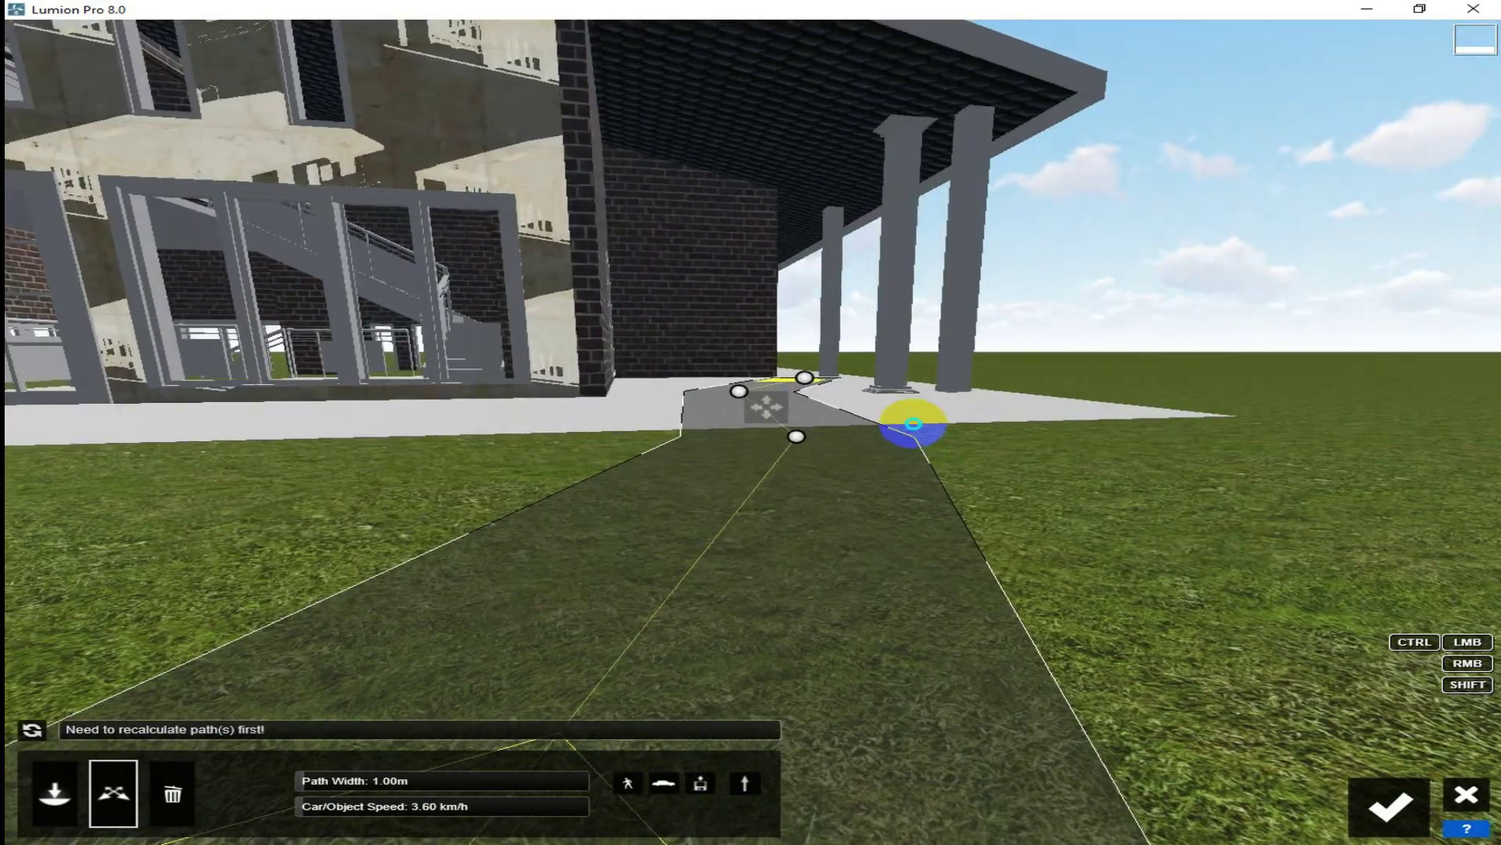
{"action": "scroll", "coordinate": [955, 507], "scroll_direction": "up", "scroll_amount": 7}
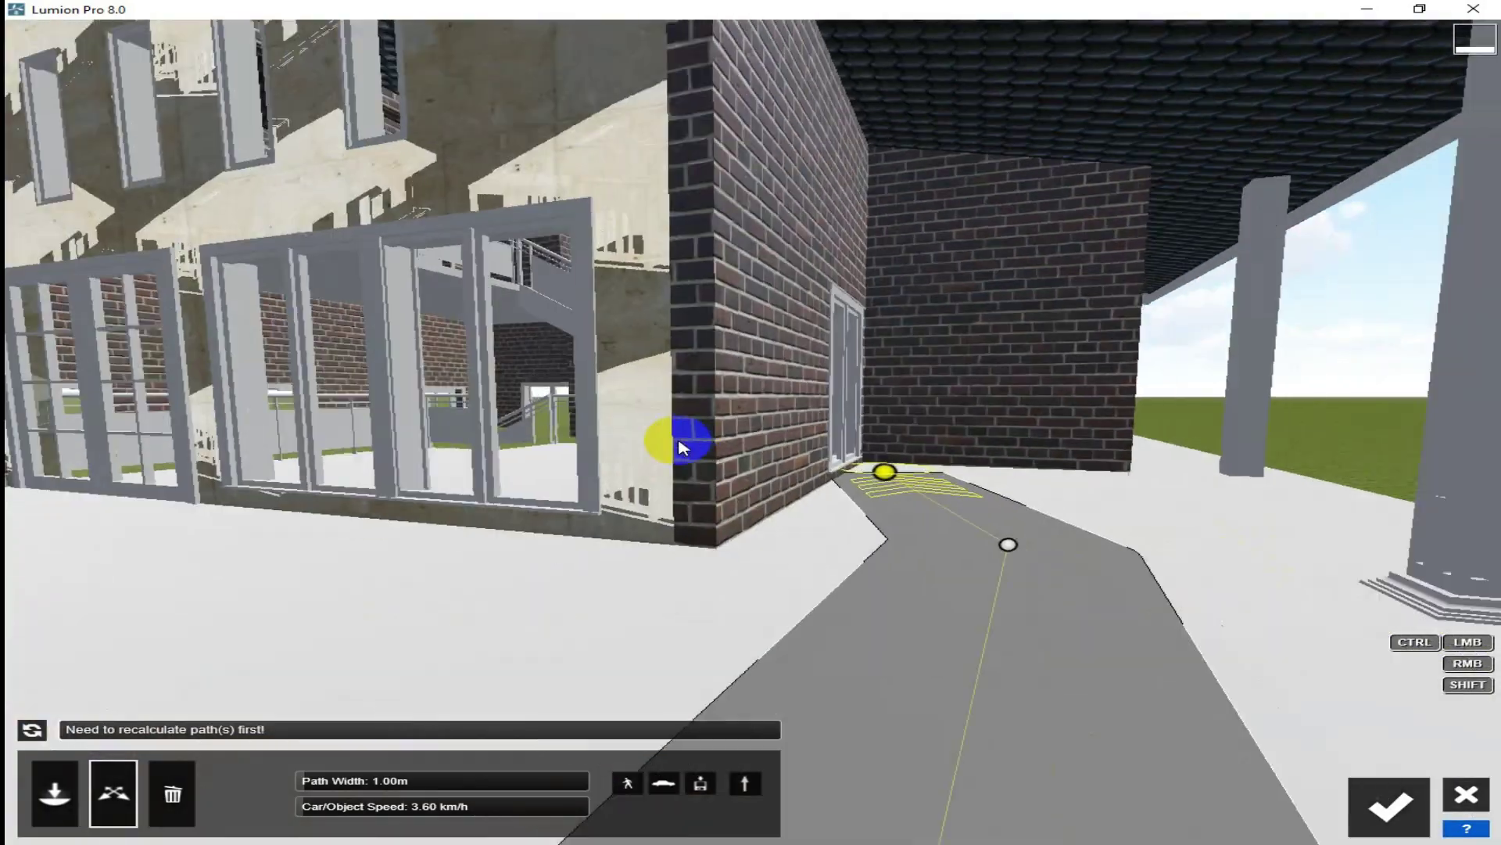
Step: Extend the man's walking path through the porch doorway with a new node on the interior floor, and move that node farther inside
{"action": "key", "text": "s"}
{"action": "right_click_drag", "start_coordinate": [829, 476], "coordinate": [1314, 429]}
{"action": "key", "text": "s"}
{"action": "key", "text": "w"}
{"action": "key", "text": "w"}
{"action": "key", "text": "w"}
{"action": "right_click_drag", "start_coordinate": [1408, 419], "coordinate": [1189, 463]}
{"action": "key", "text": "w"}
{"action": "key", "text": "w"}
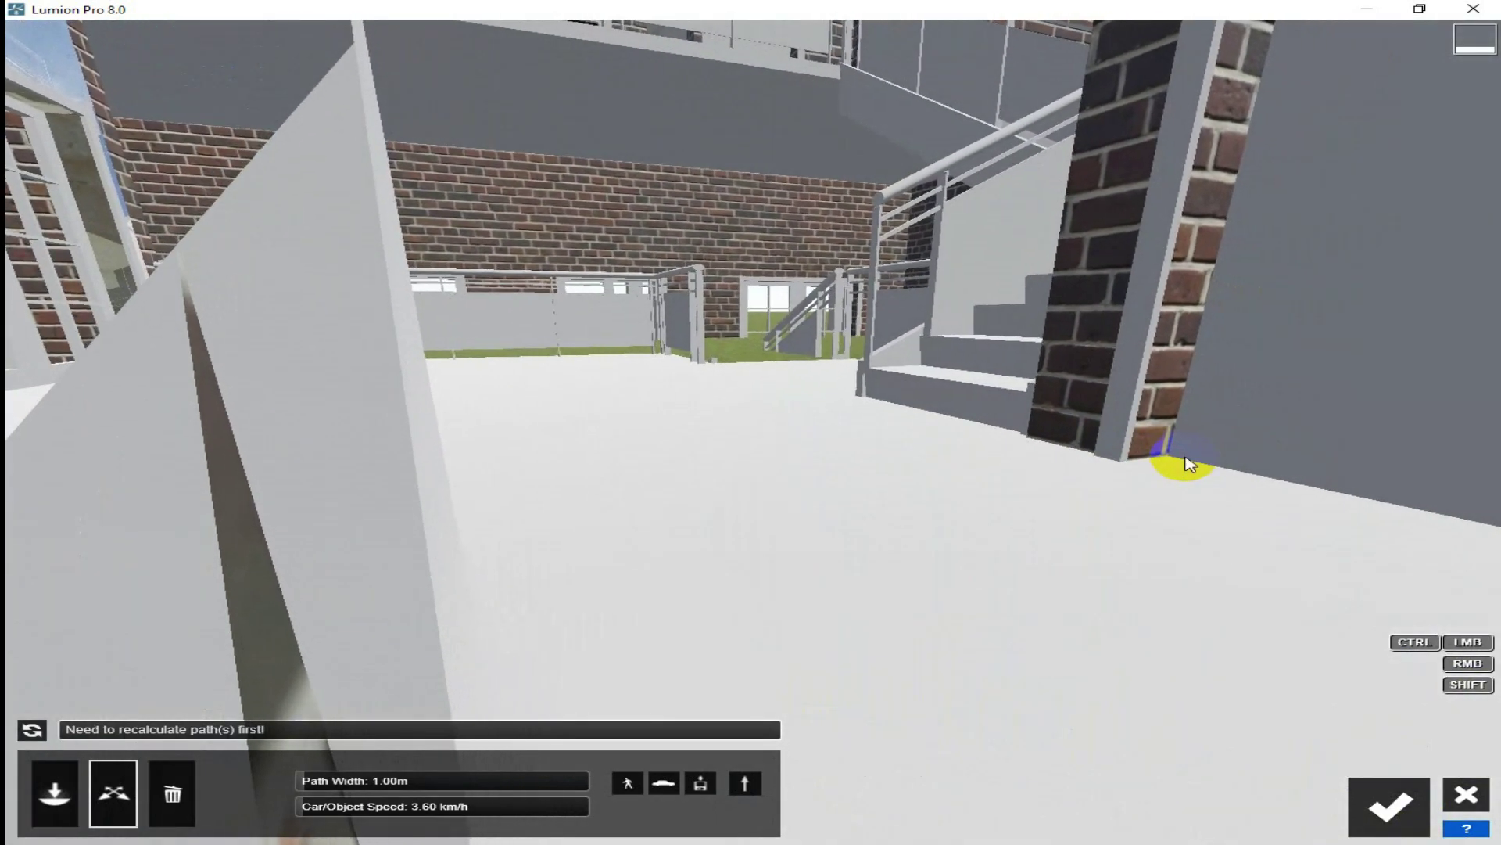
{"action": "left_click", "coordinate": [750, 413], "text": "ctrl"}
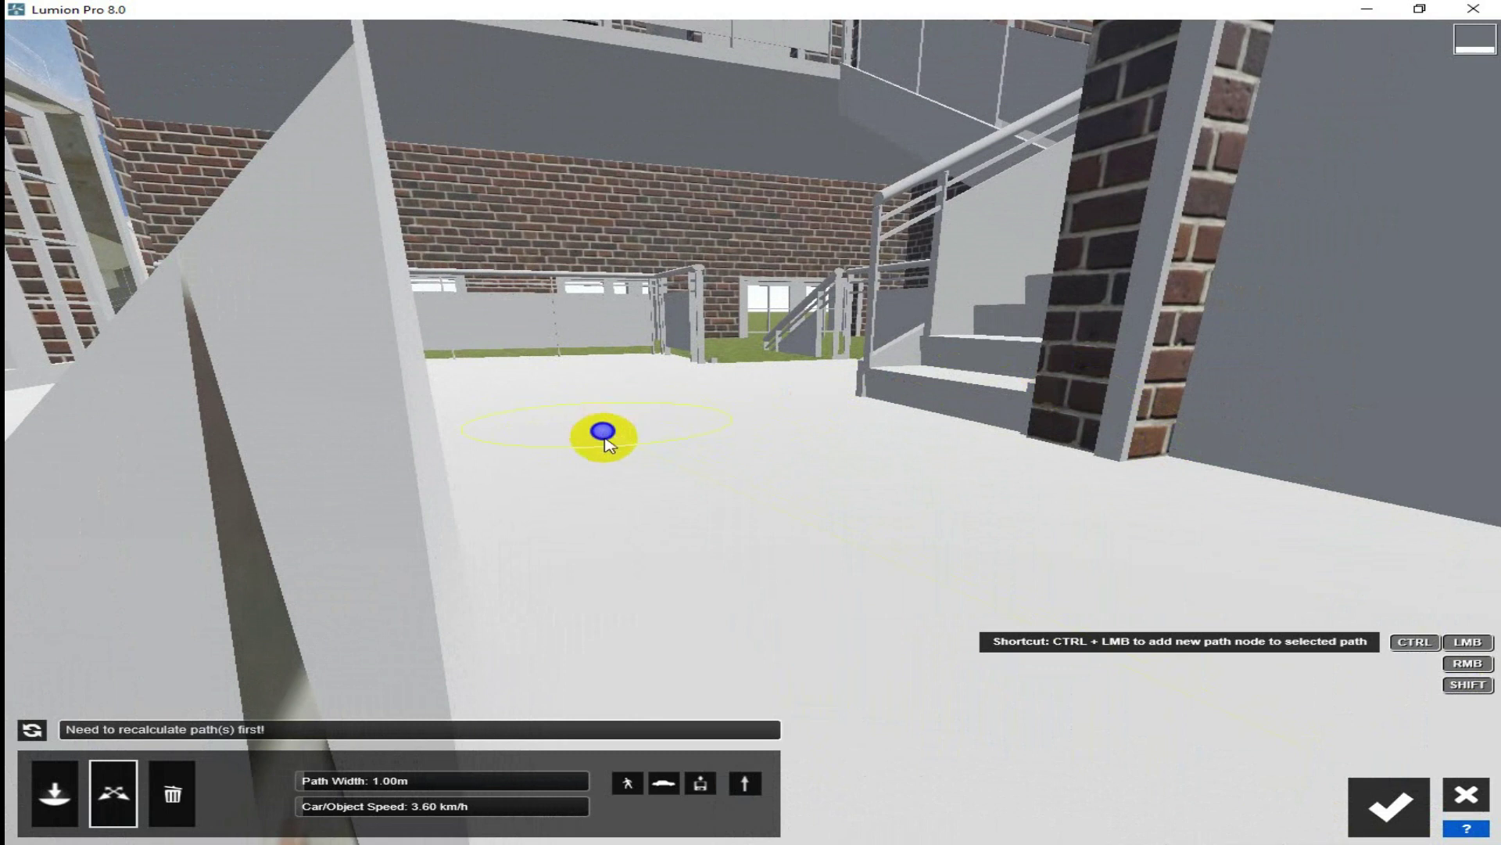
{"action": "left_click_drag", "start_coordinate": [612, 469], "coordinate": [403, 434]}
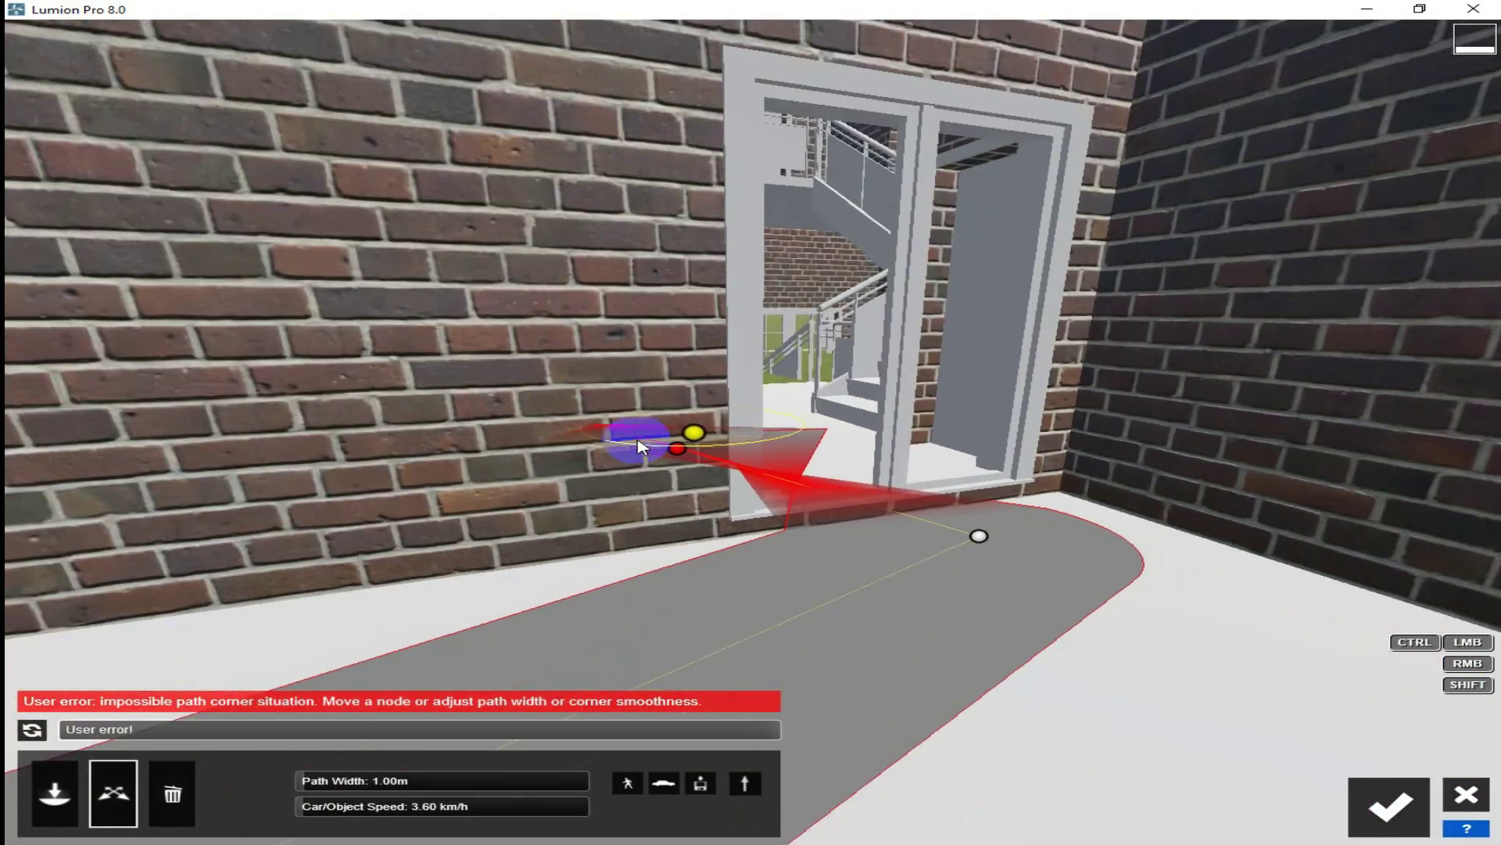
{"action": "key", "text": "s"}
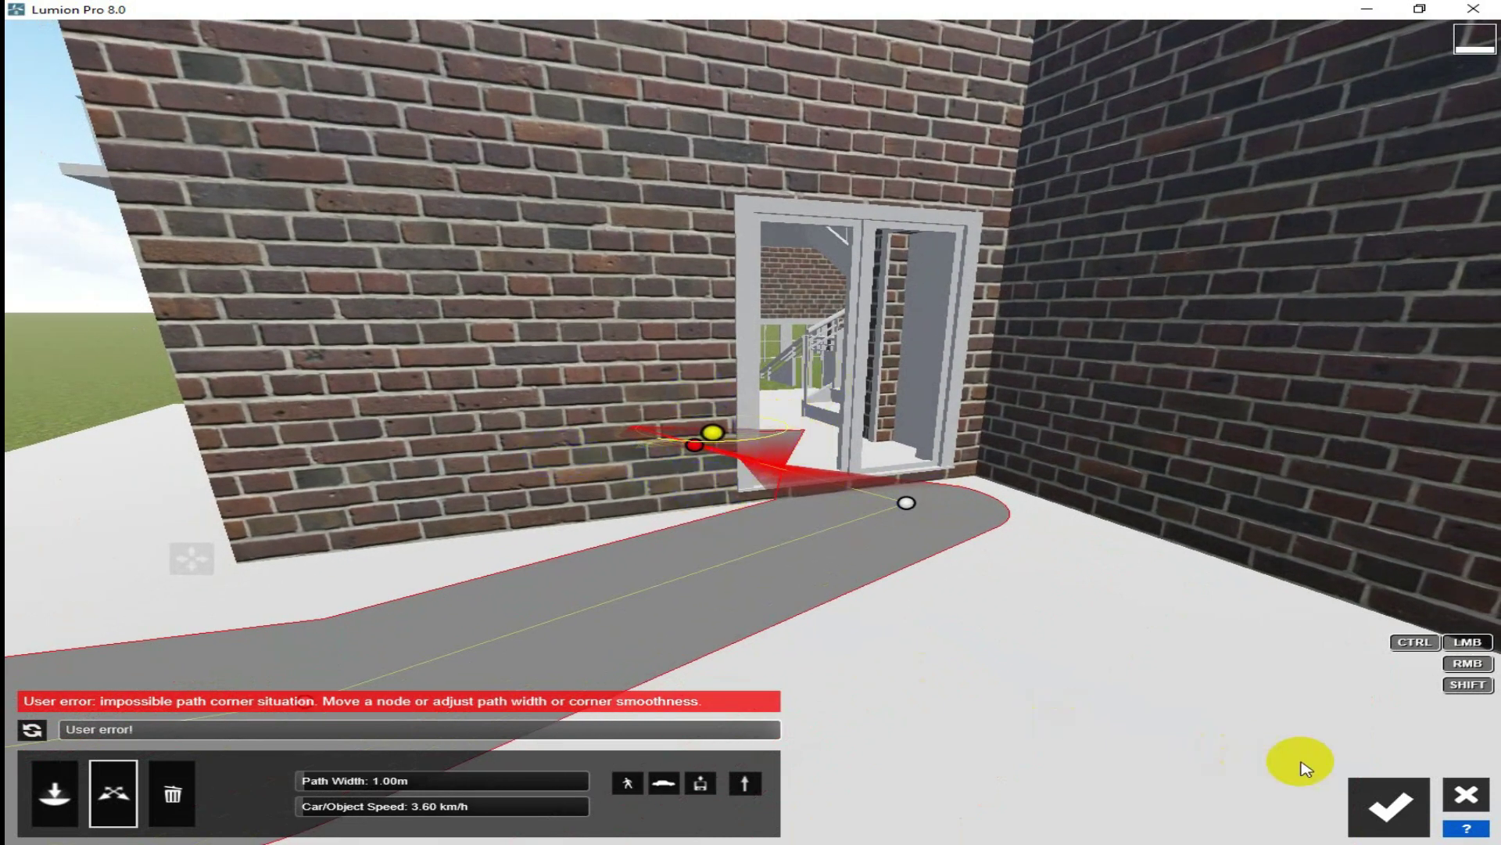
{"action": "left_click_drag", "start_coordinate": [714, 438], "coordinate": [739, 398]}
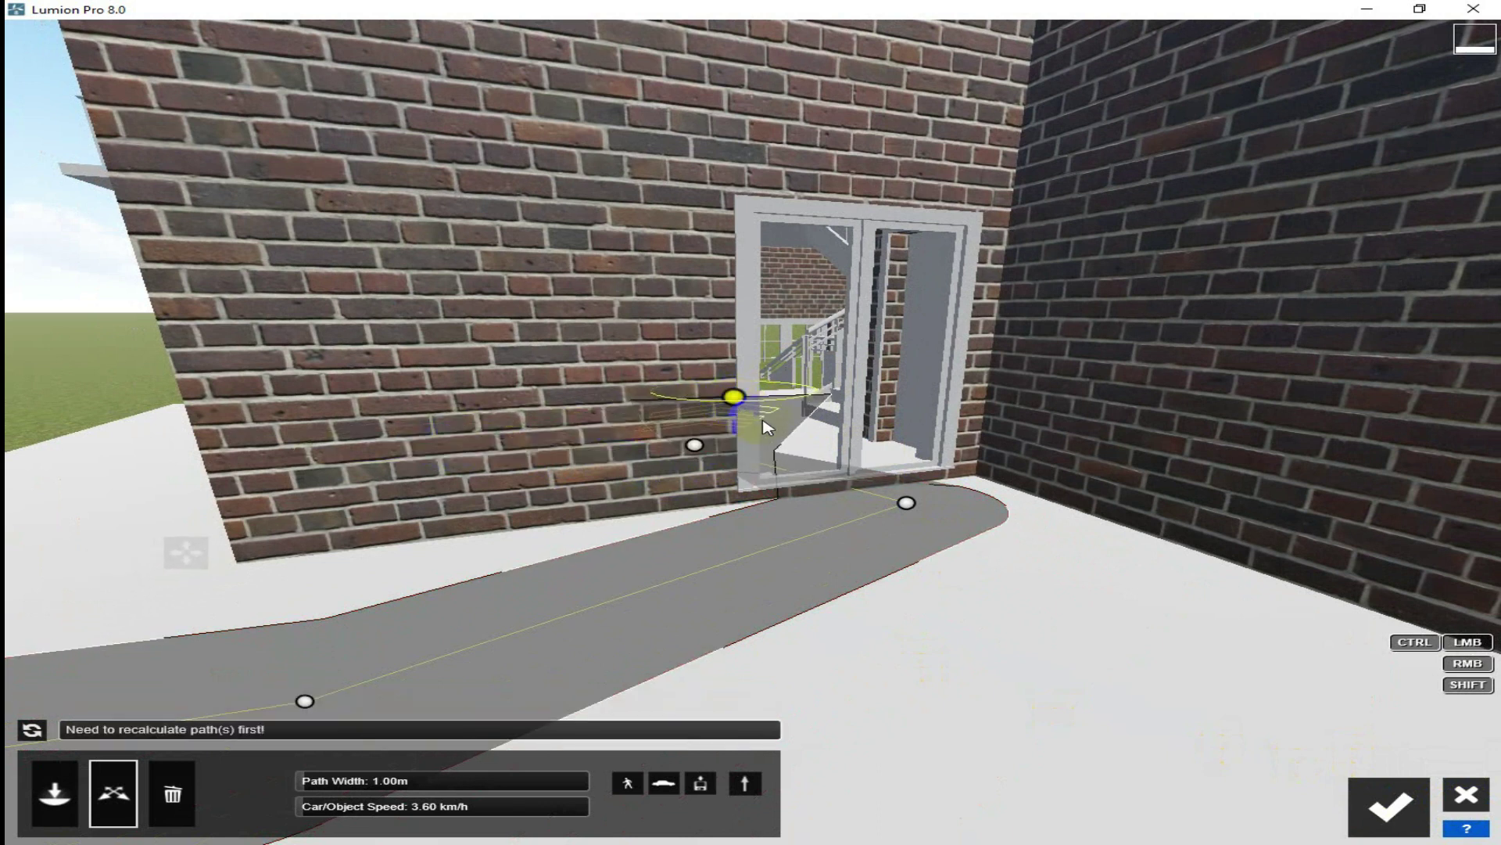
Step: Set the path width to 0.89 m and the car/object speed to 17.68 km/h, save the Mass Move path, and preview the clip
{"action": "scroll", "coordinate": [1039, 494], "scroll_direction": "down", "scroll_amount": 10}
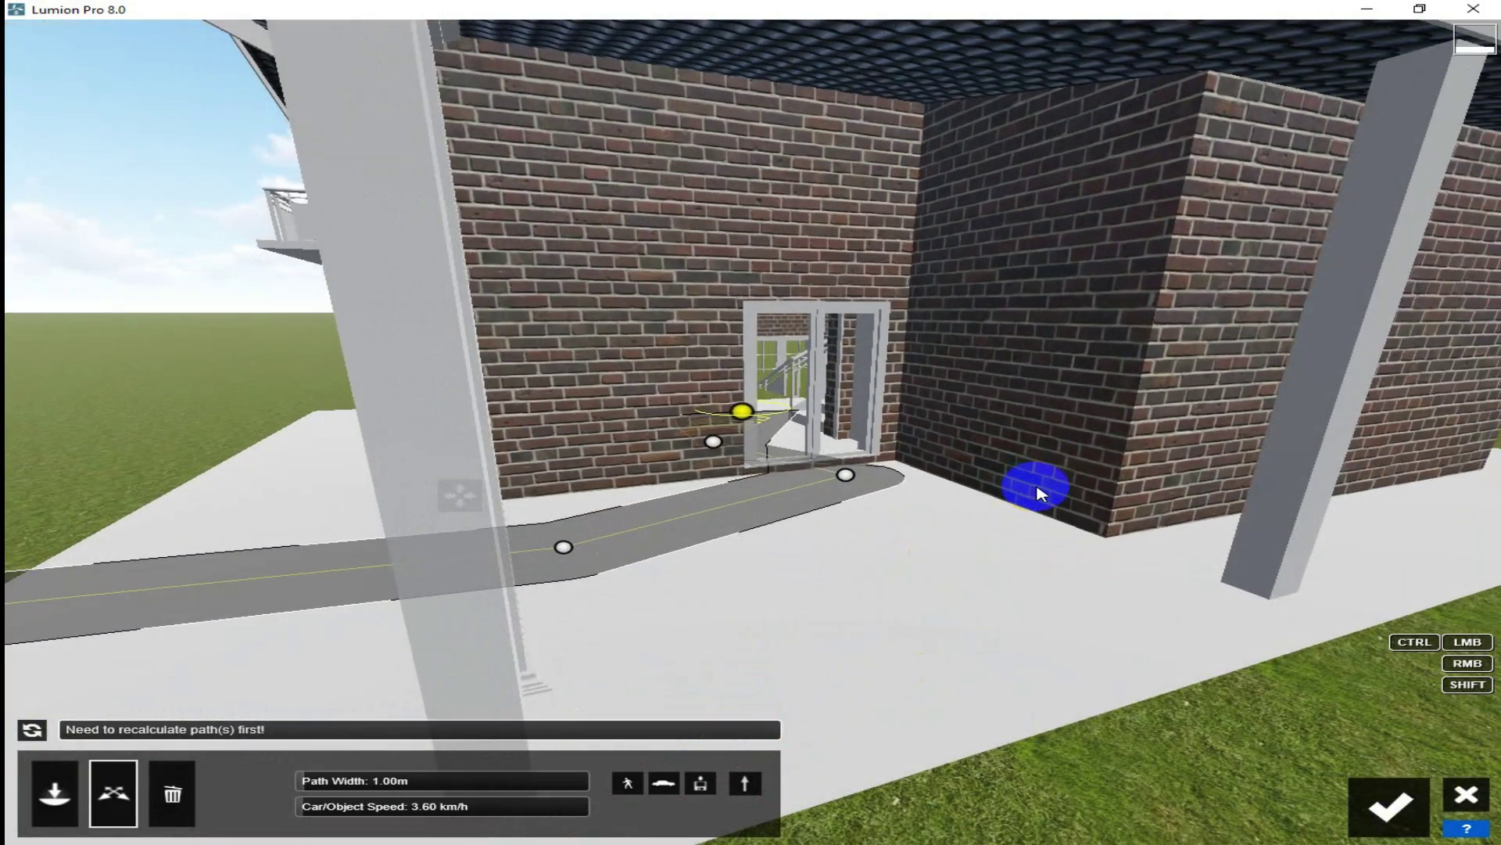
{"action": "scroll", "coordinate": [1040, 492], "scroll_direction": "down", "scroll_amount": 10}
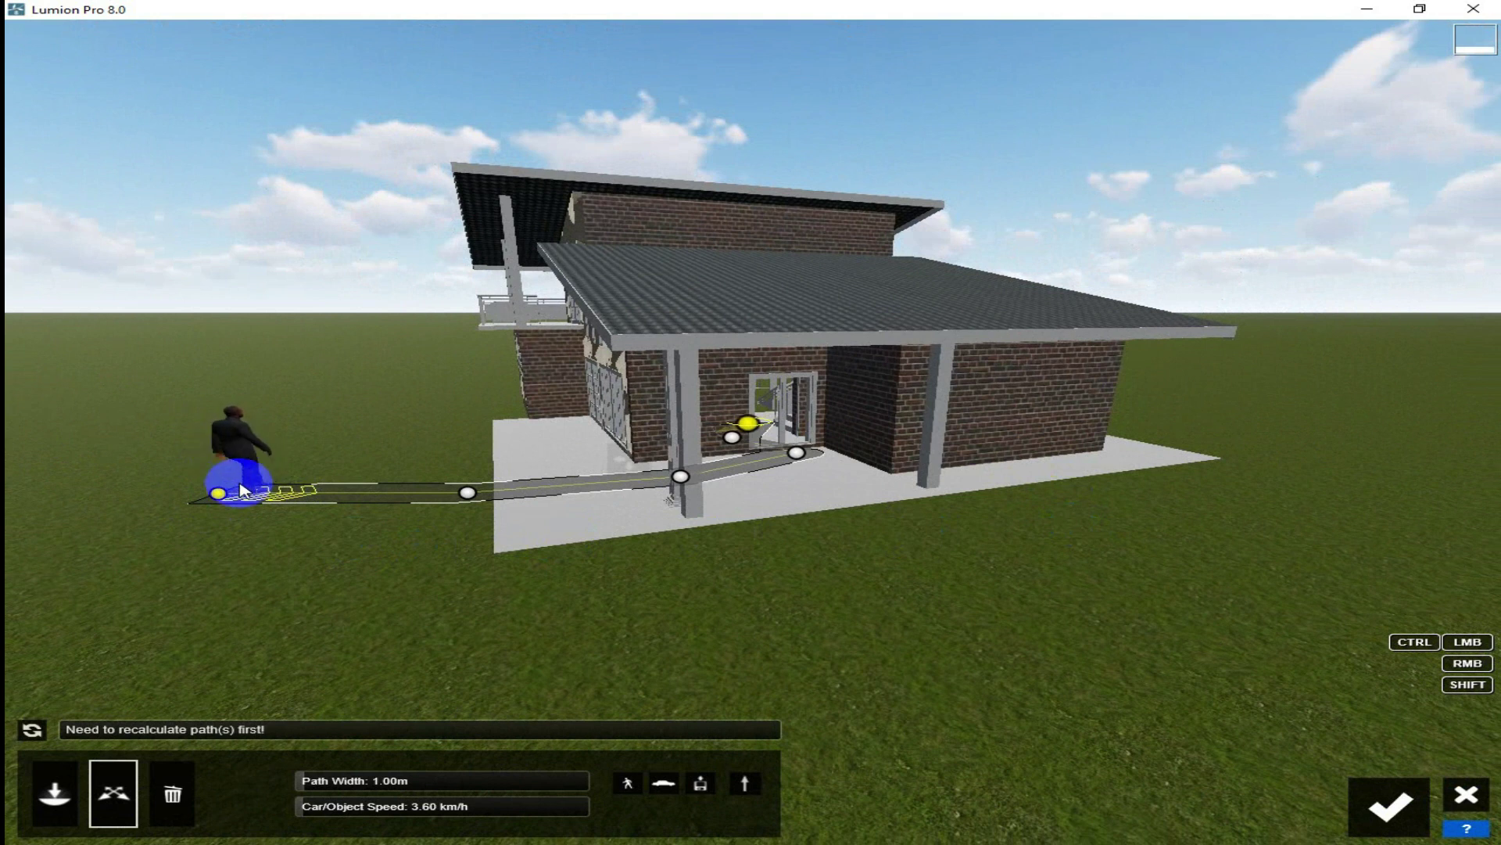
{"action": "scroll", "coordinate": [284, 503], "scroll_direction": "up", "scroll_amount": 6}
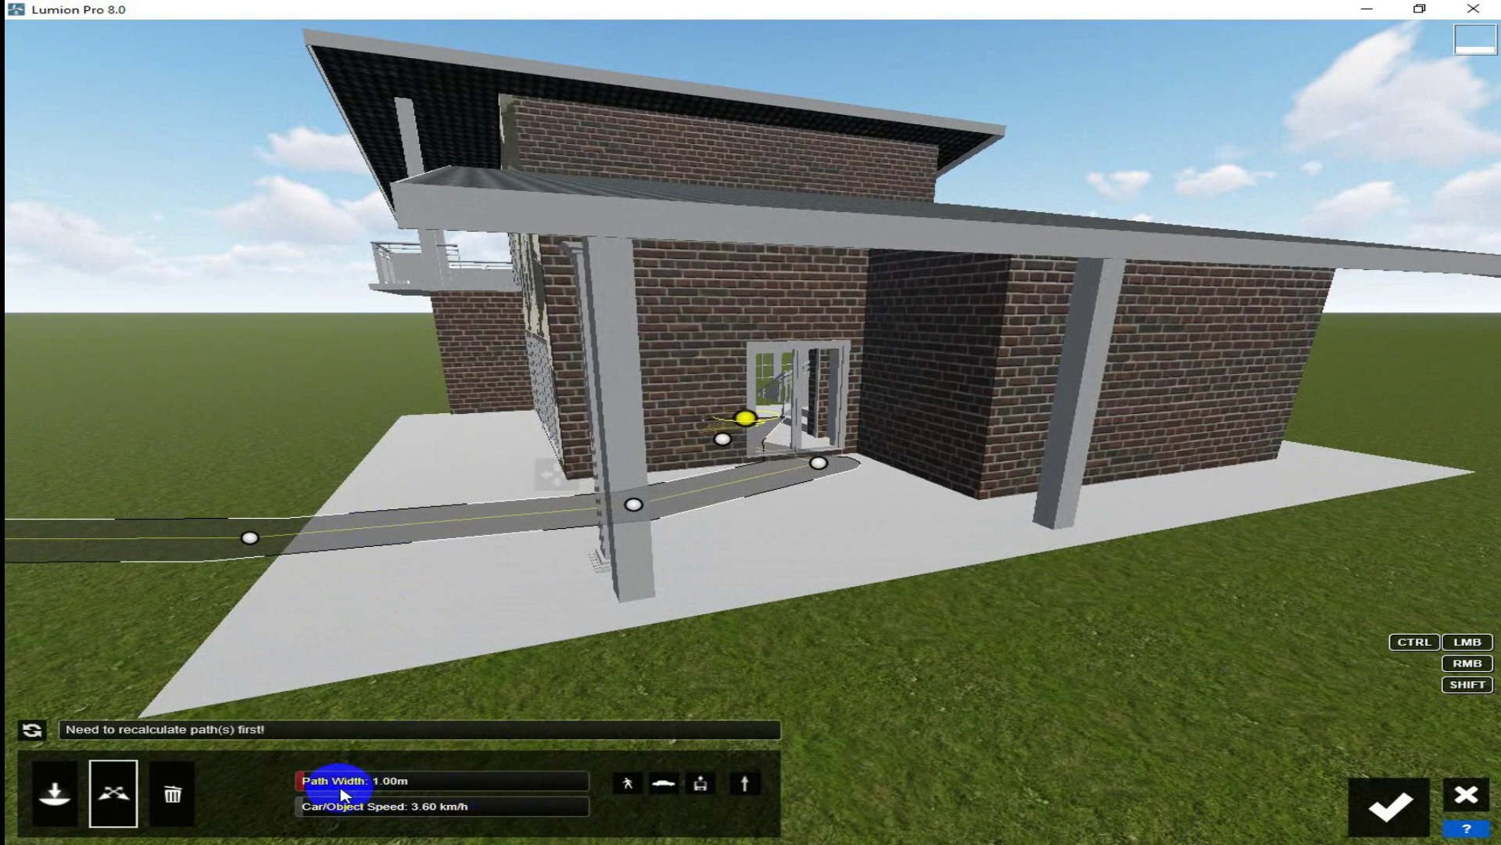
{"action": "left_click_drag", "start_coordinate": [312, 788], "coordinate": [338, 809]}
{"action": "scroll", "coordinate": [694, 647], "scroll_direction": "down", "scroll_amount": 5}
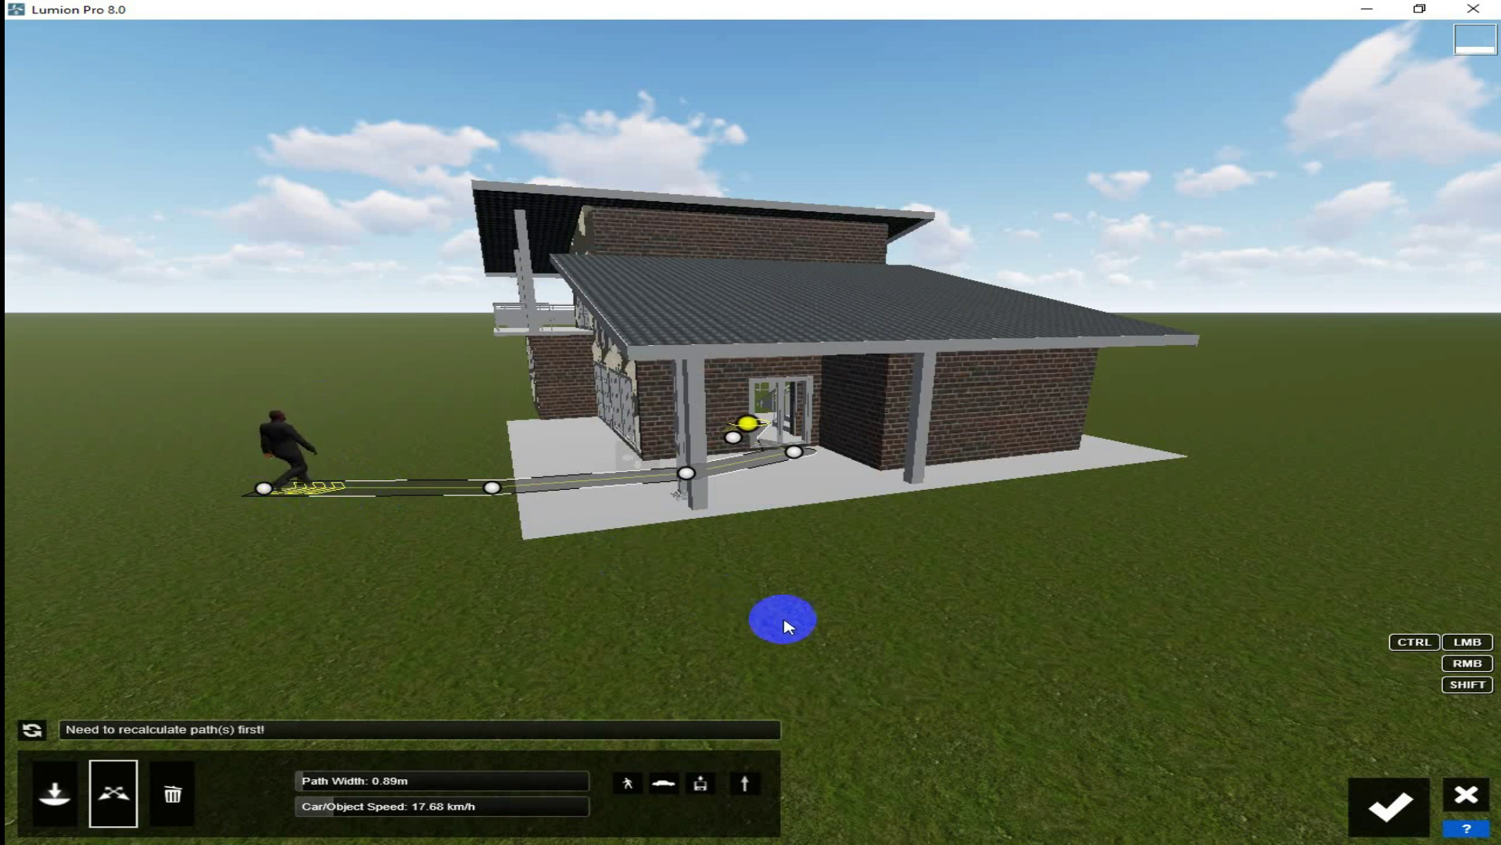
{"action": "left_click", "coordinate": [1392, 813]}
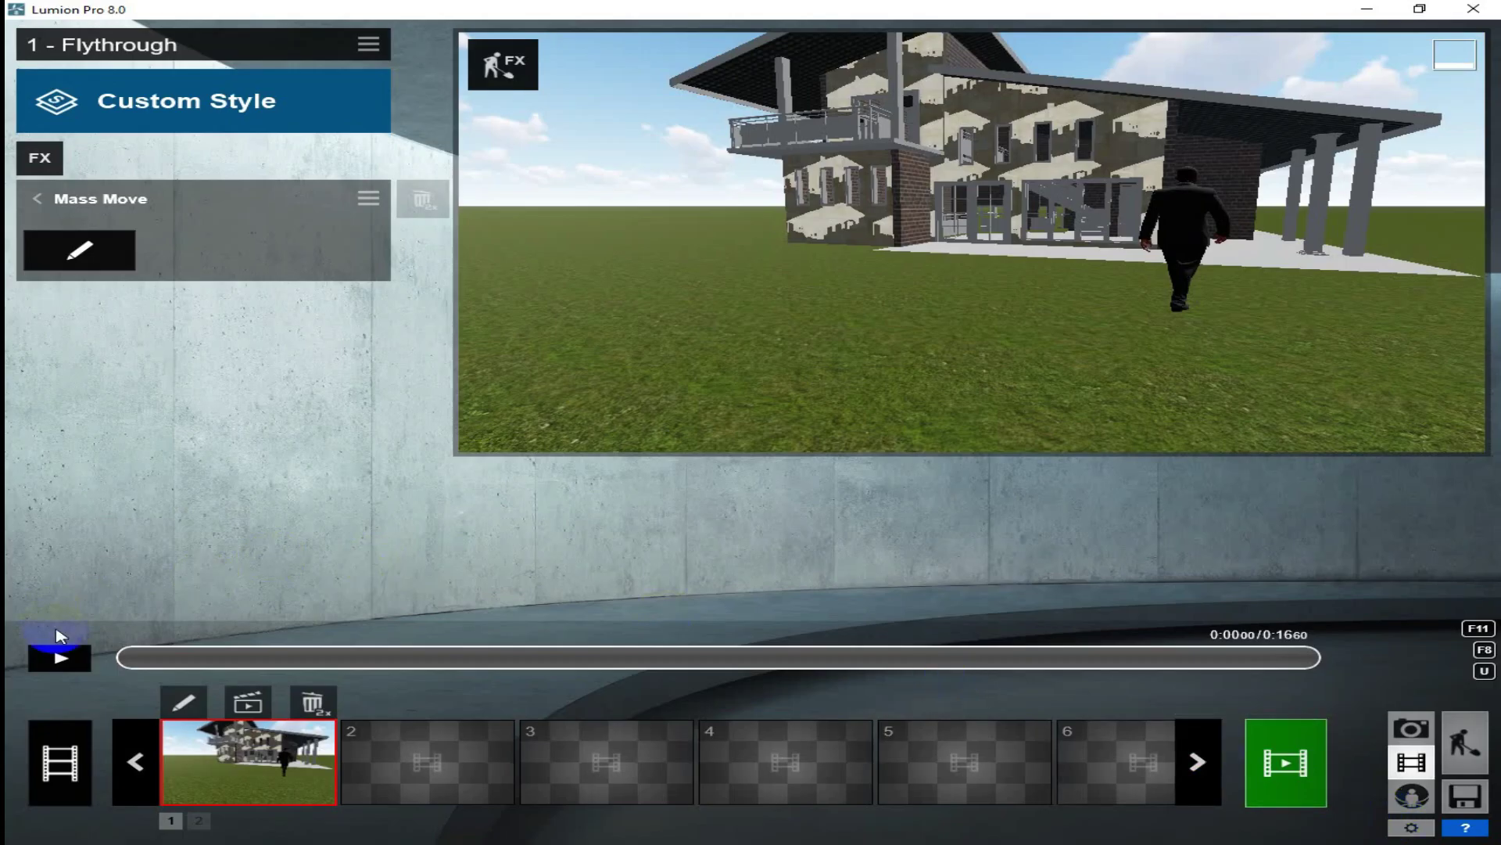
{"action": "left_click", "coordinate": [61, 656]}
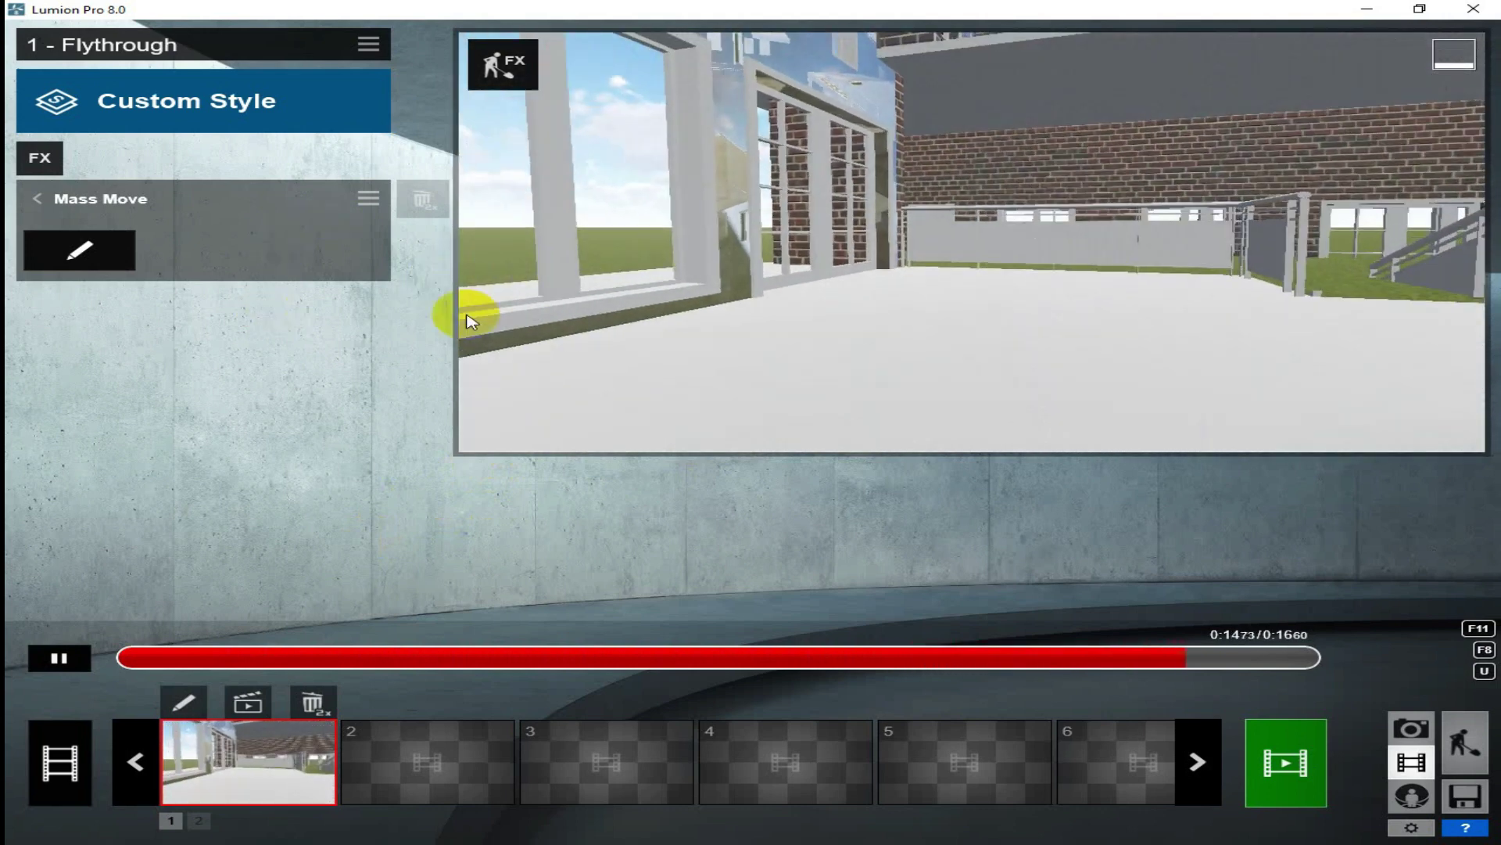
Step: Apply the Realistic style to the Flythrough clip and check its Sharpen effect settings
{"action": "left_click", "coordinate": [177, 118]}
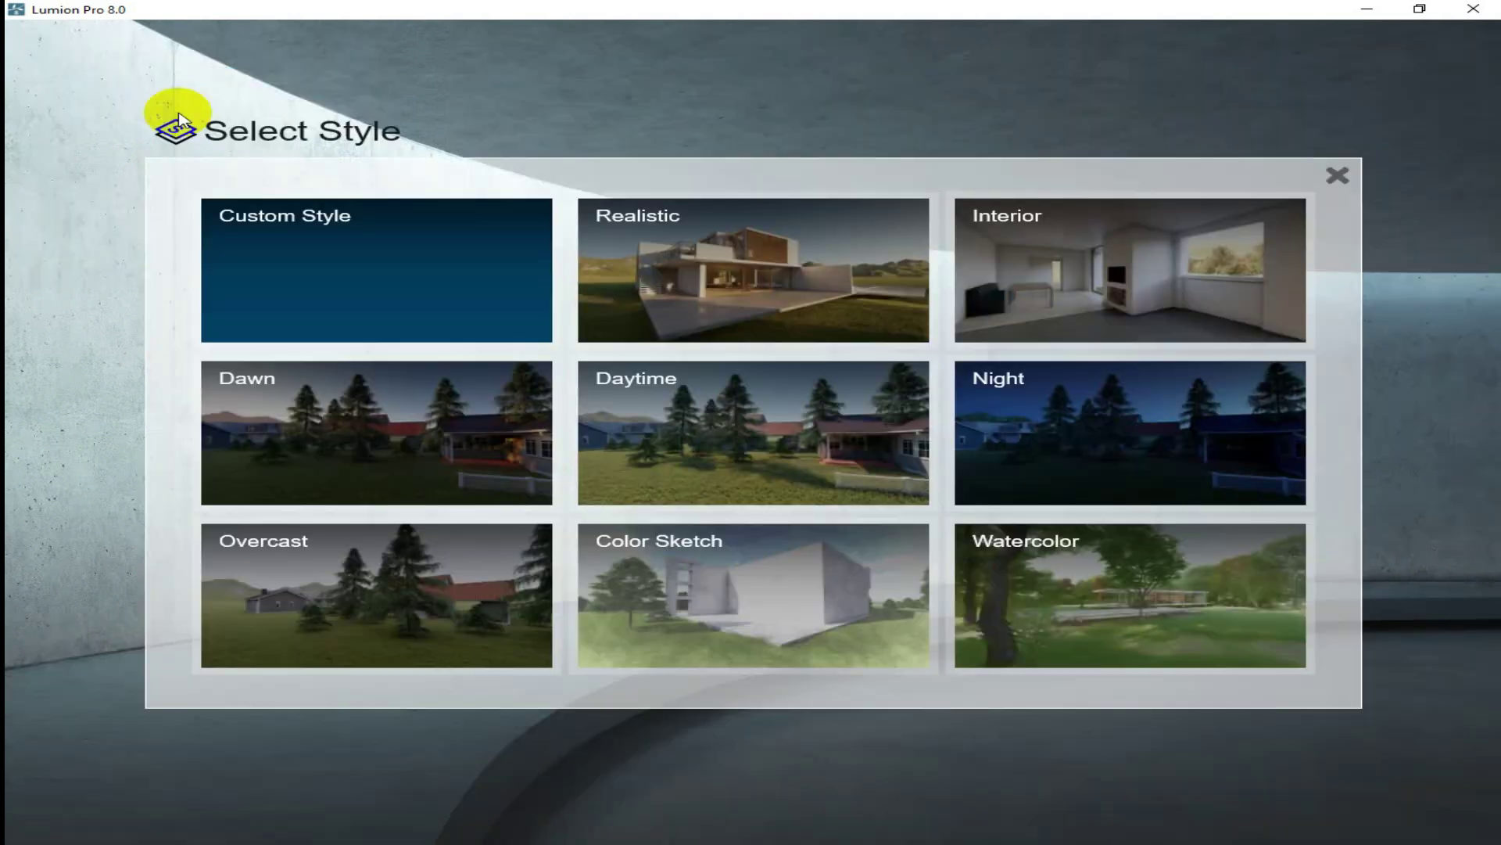
{"action": "left_click", "coordinate": [884, 296]}
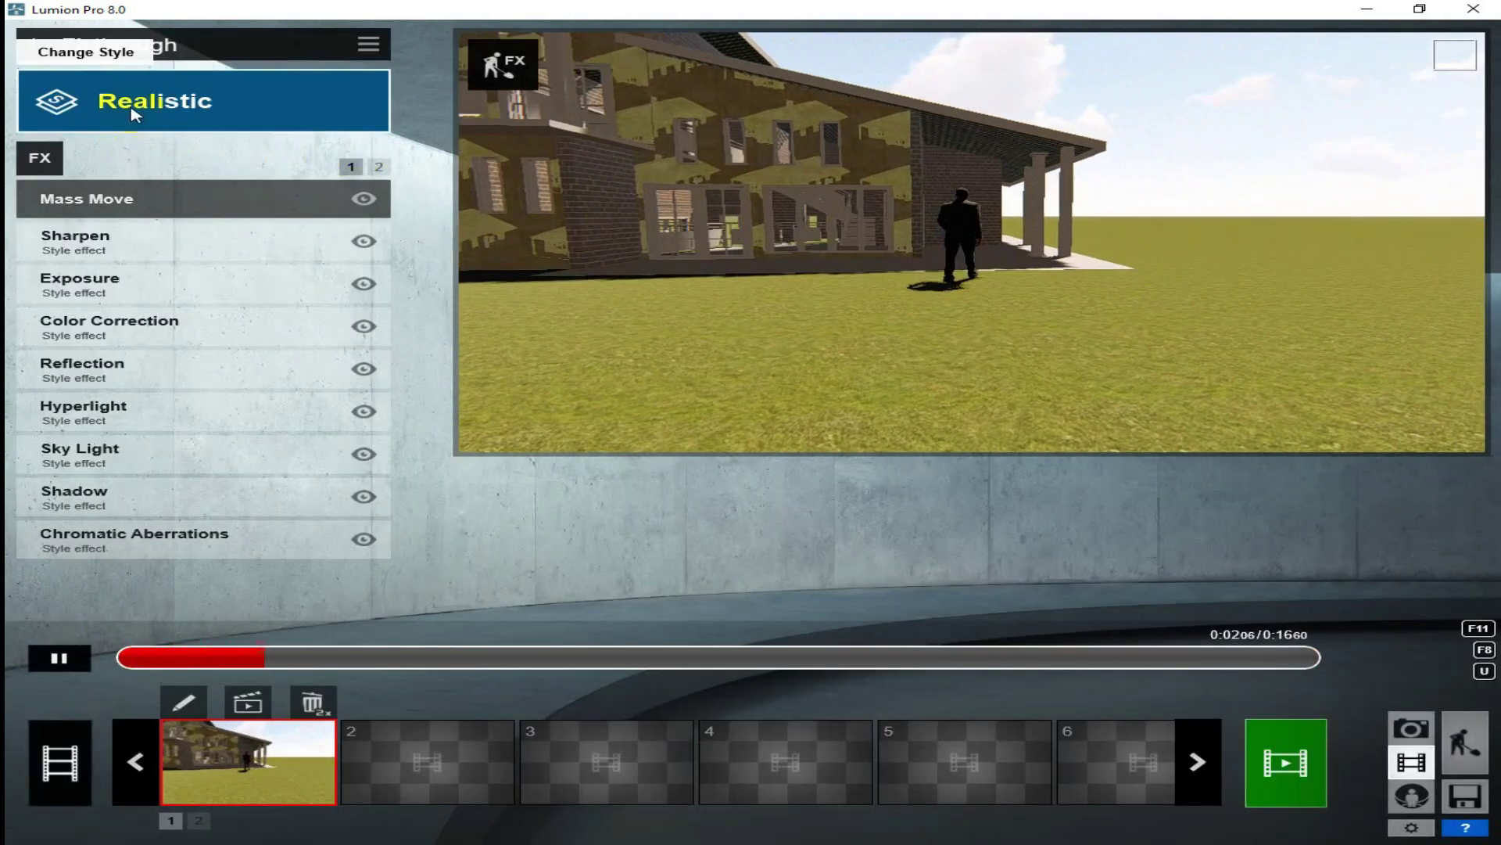
{"action": "left_click", "coordinate": [165, 258]}
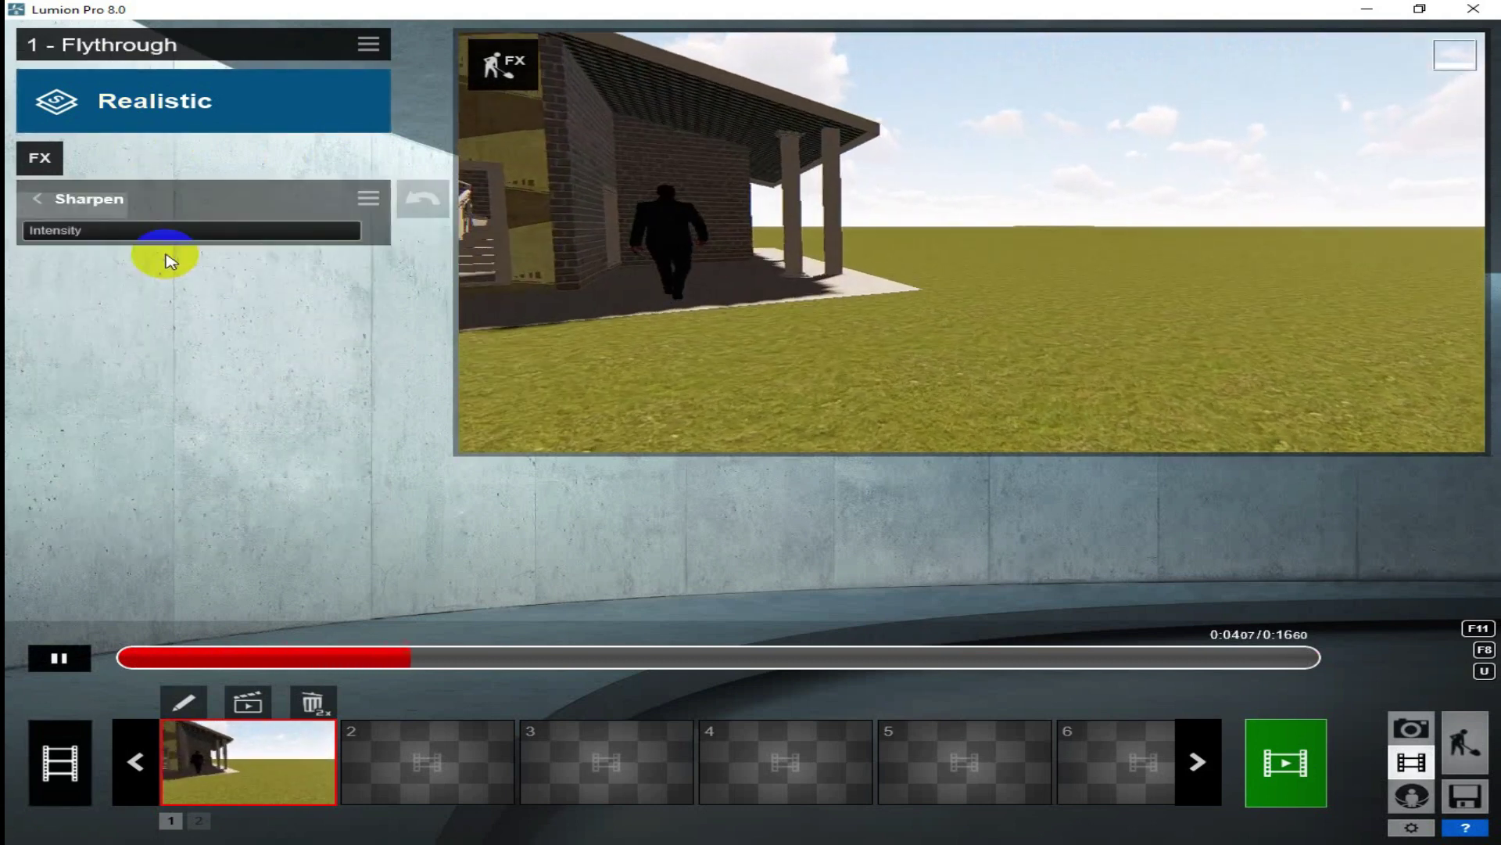
{"action": "left_click", "coordinate": [89, 205]}
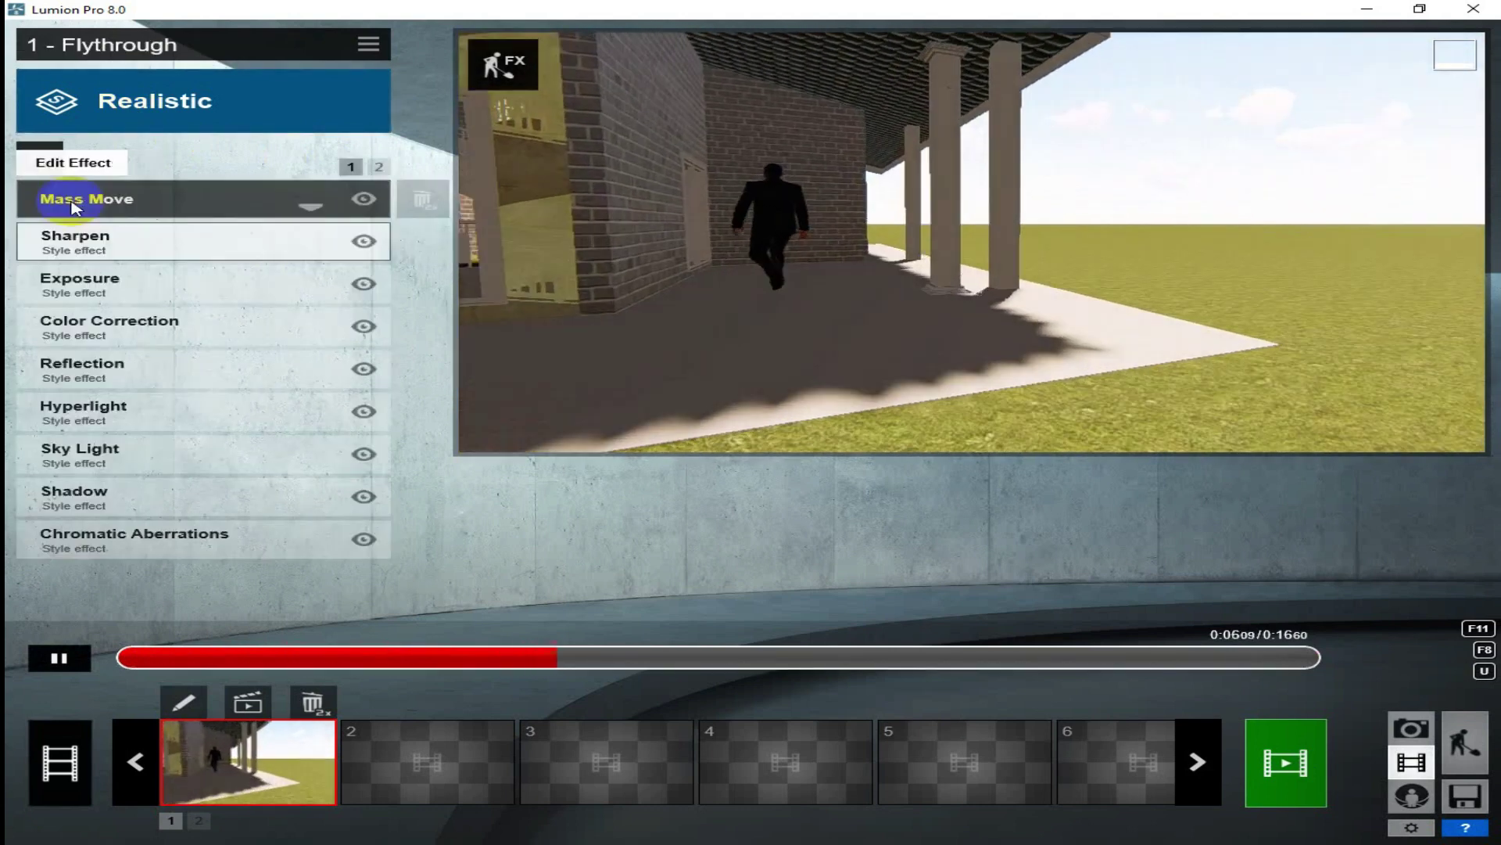